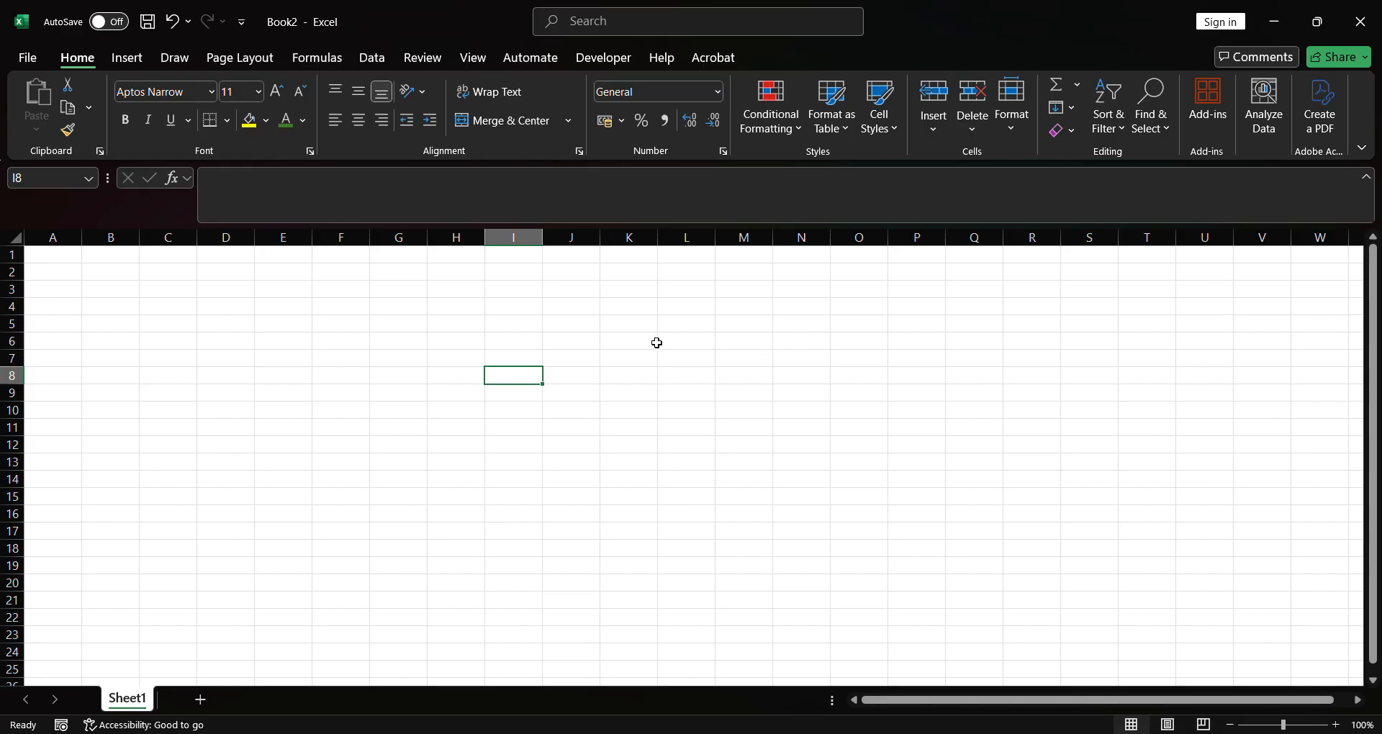
Select column A and row 1 in turn on the blank sheet, returning to single cells in column A.
click(160, 284)
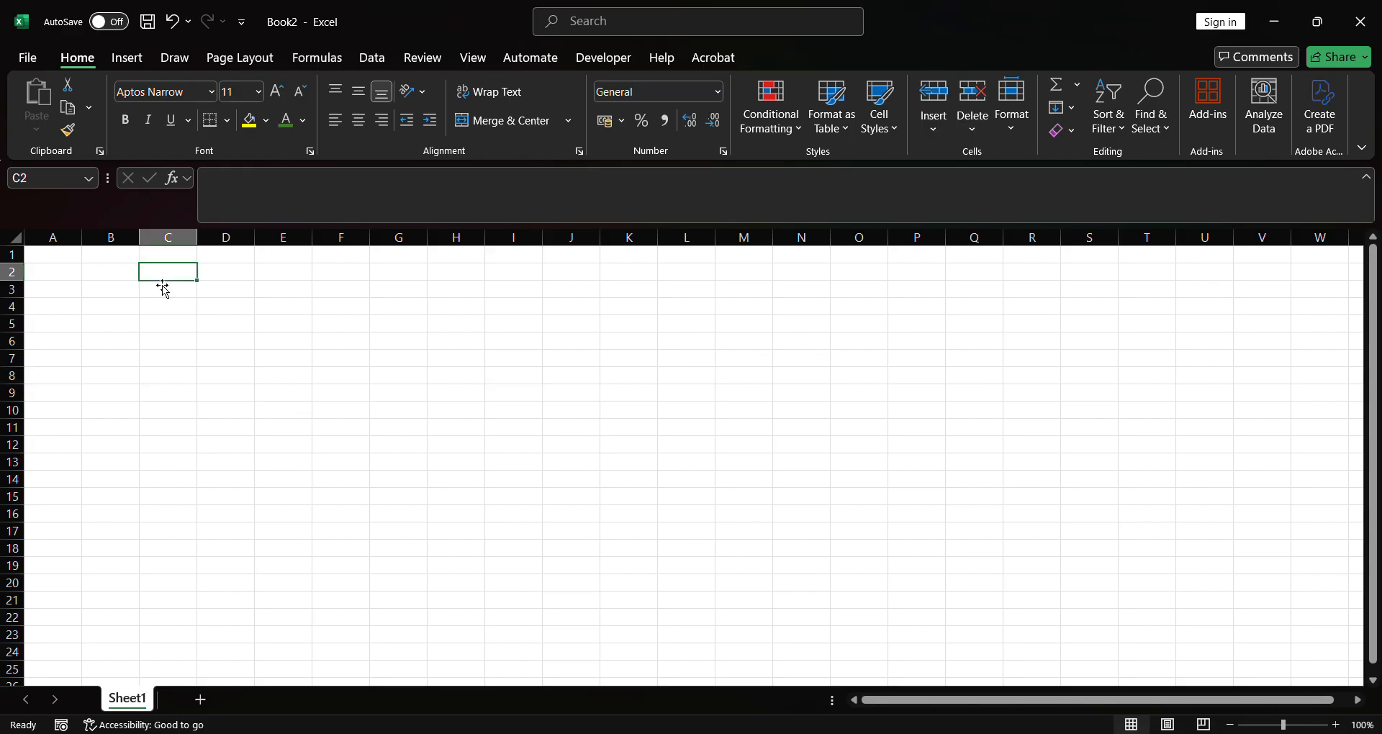
click(72, 256)
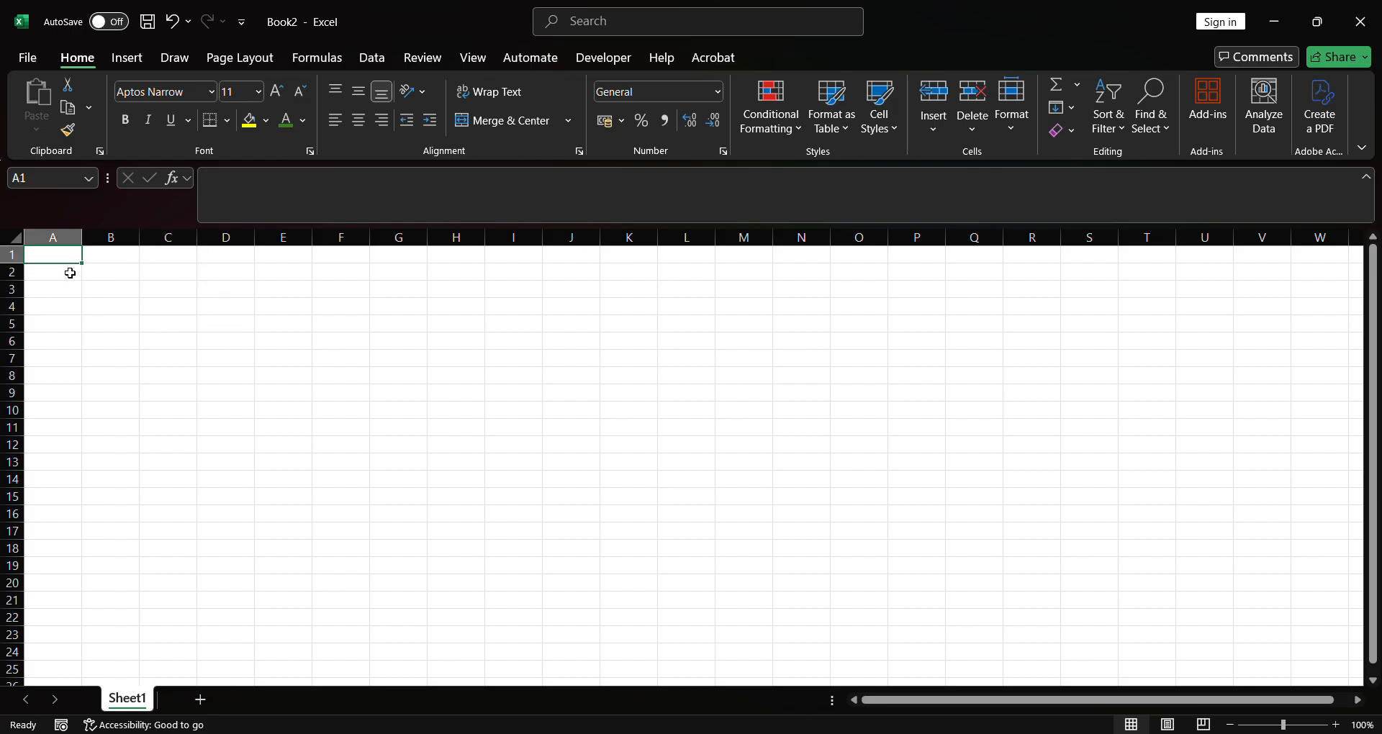
click(70, 237)
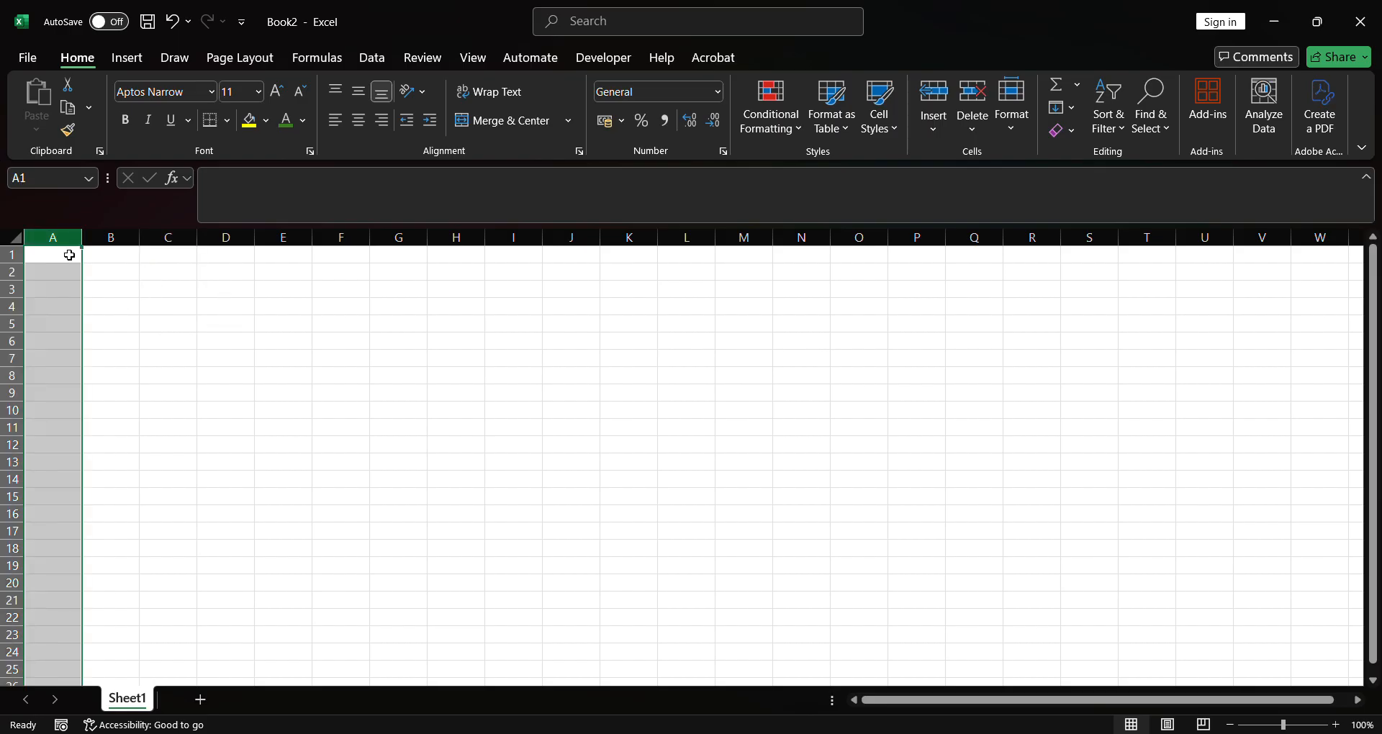
click(11, 255)
click(66, 261)
click(66, 293)
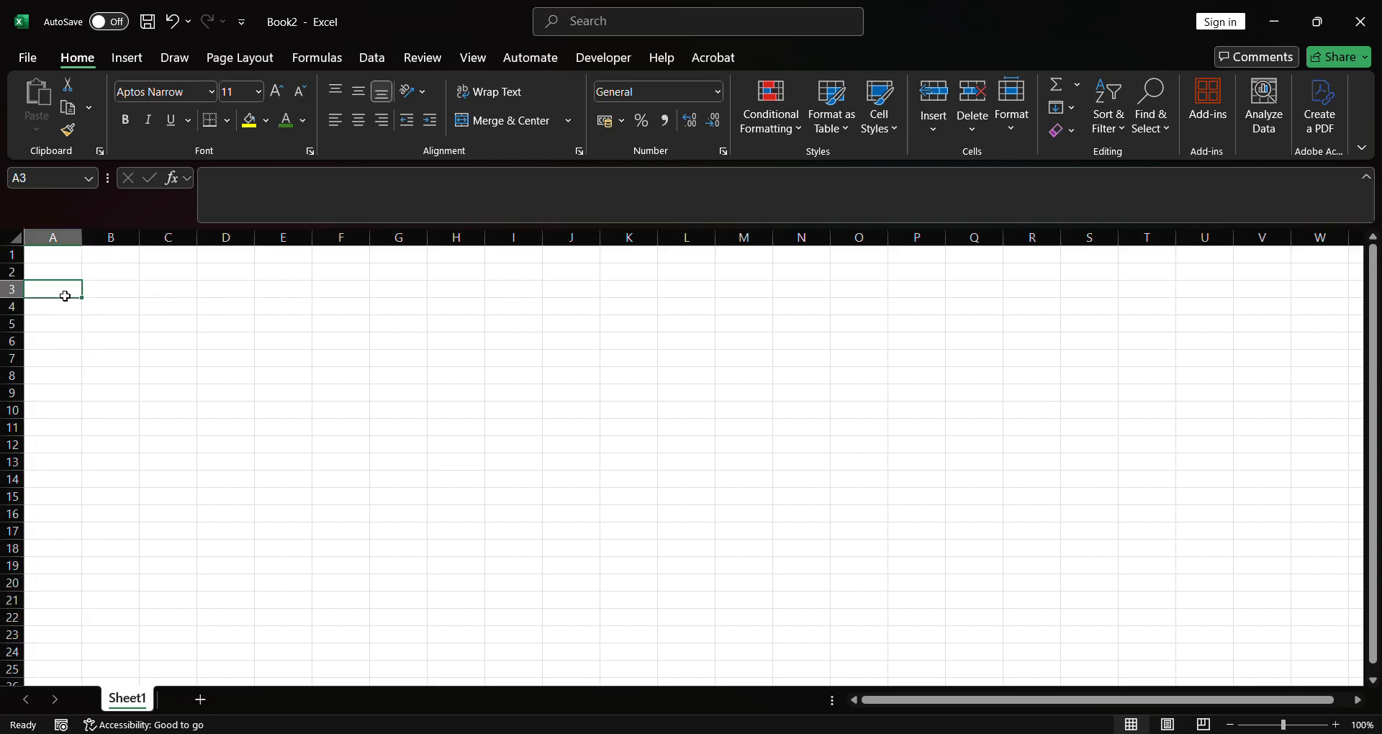
Select the block of cells A1:G9, and clear the selection by picking cell D5.
drag(64, 257, 309, 380)
click(121, 292)
drag(54, 255, 385, 391)
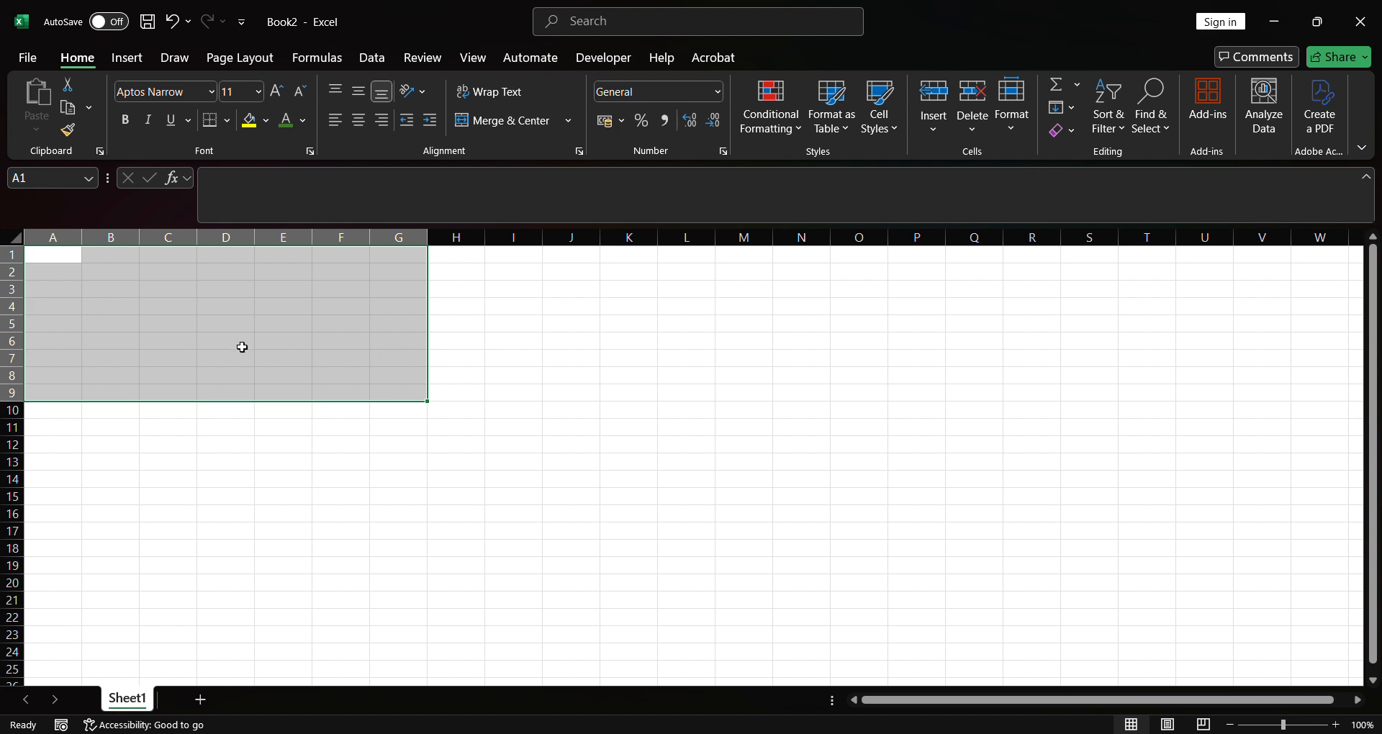
click(229, 329)
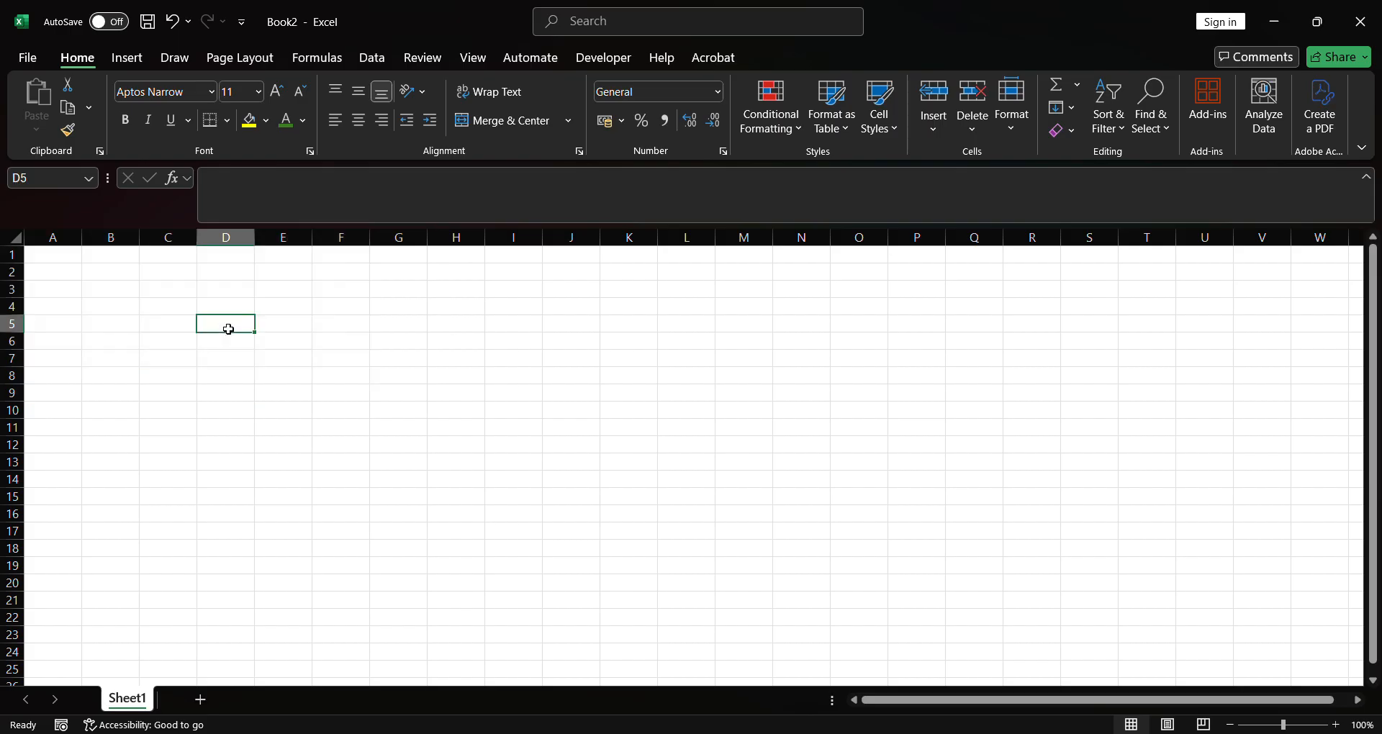
Select the whole columns A, B and C one after another, ending on cell B3.
click(65, 259)
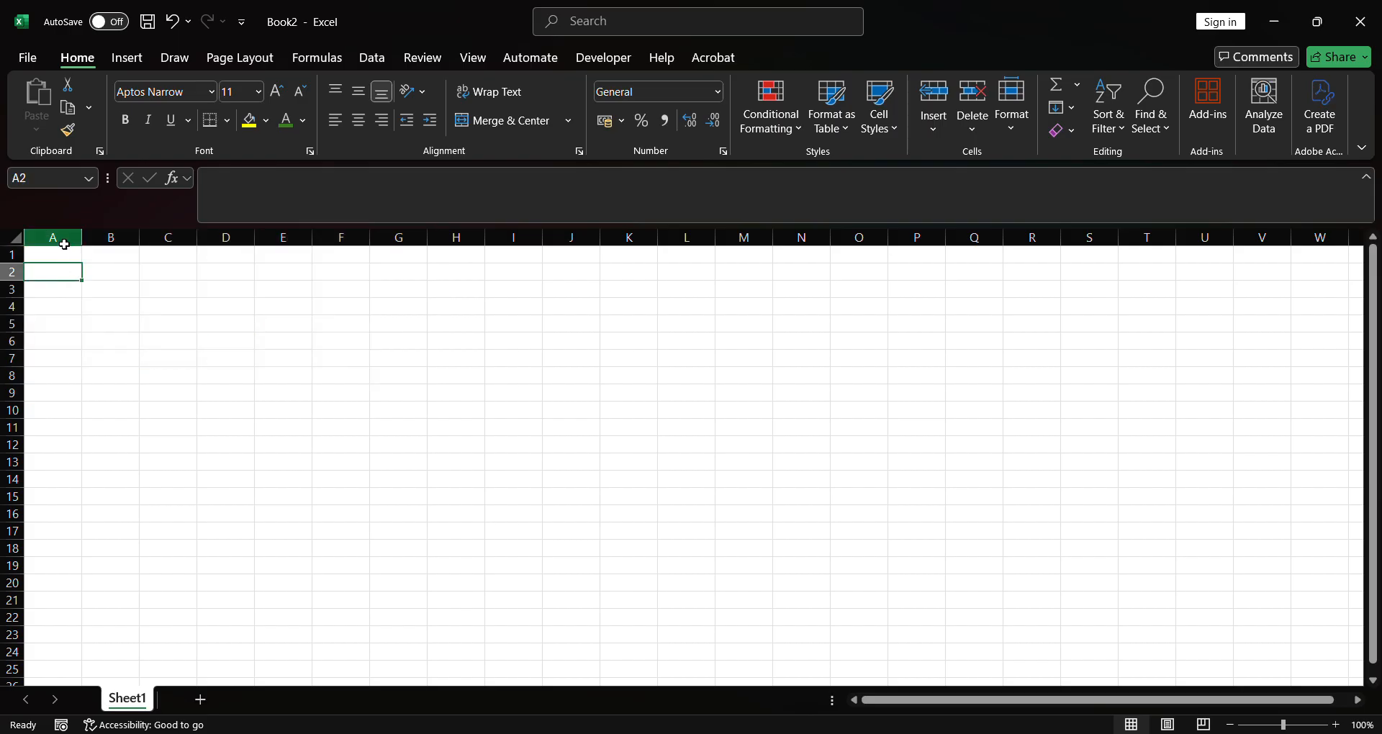
click(56, 237)
click(121, 242)
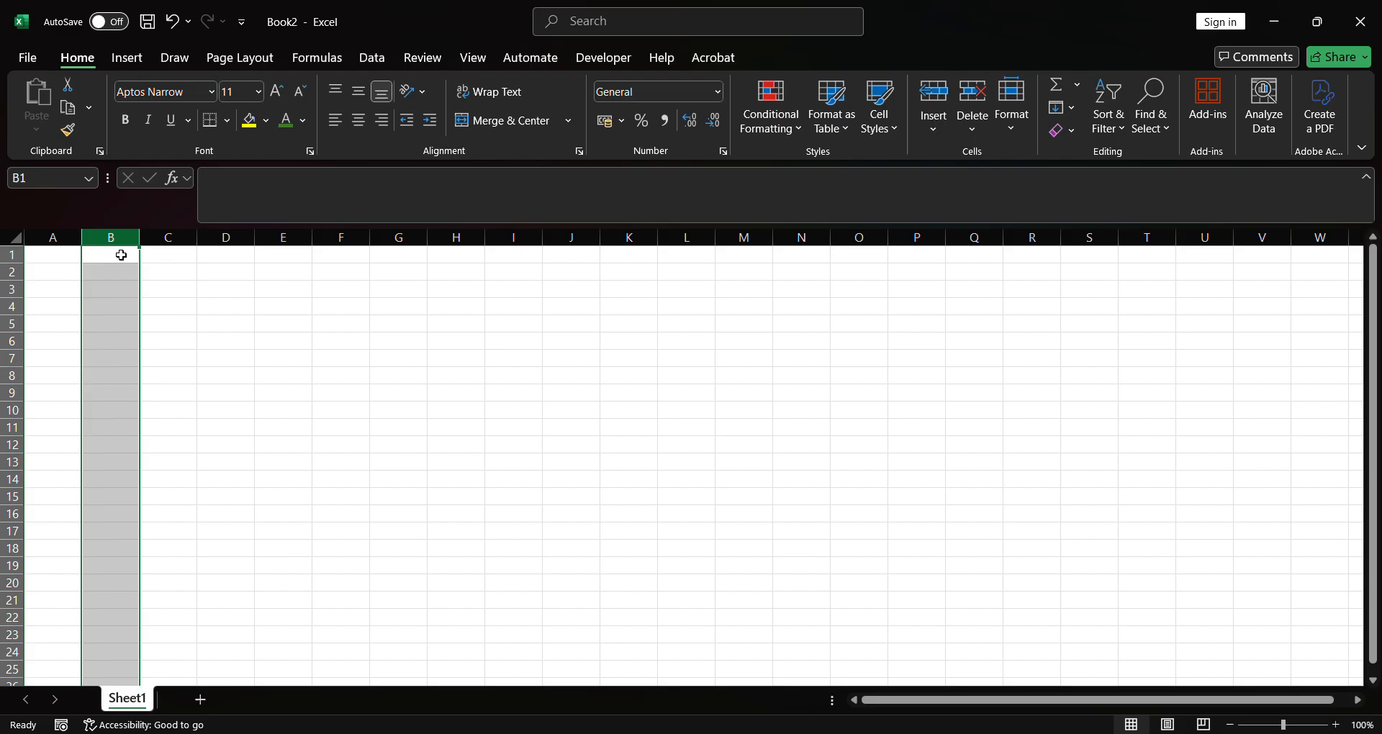
click(175, 241)
click(248, 308)
click(90, 292)
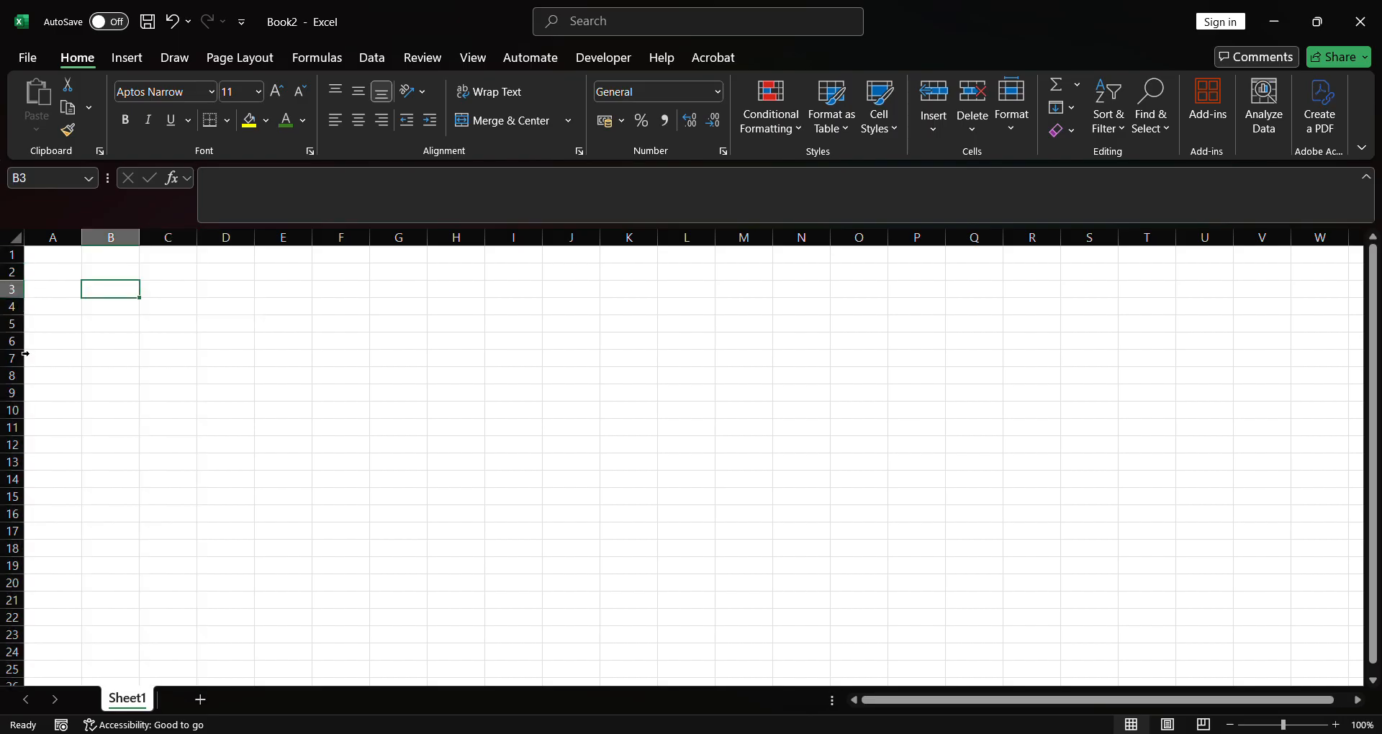
click(232, 346)
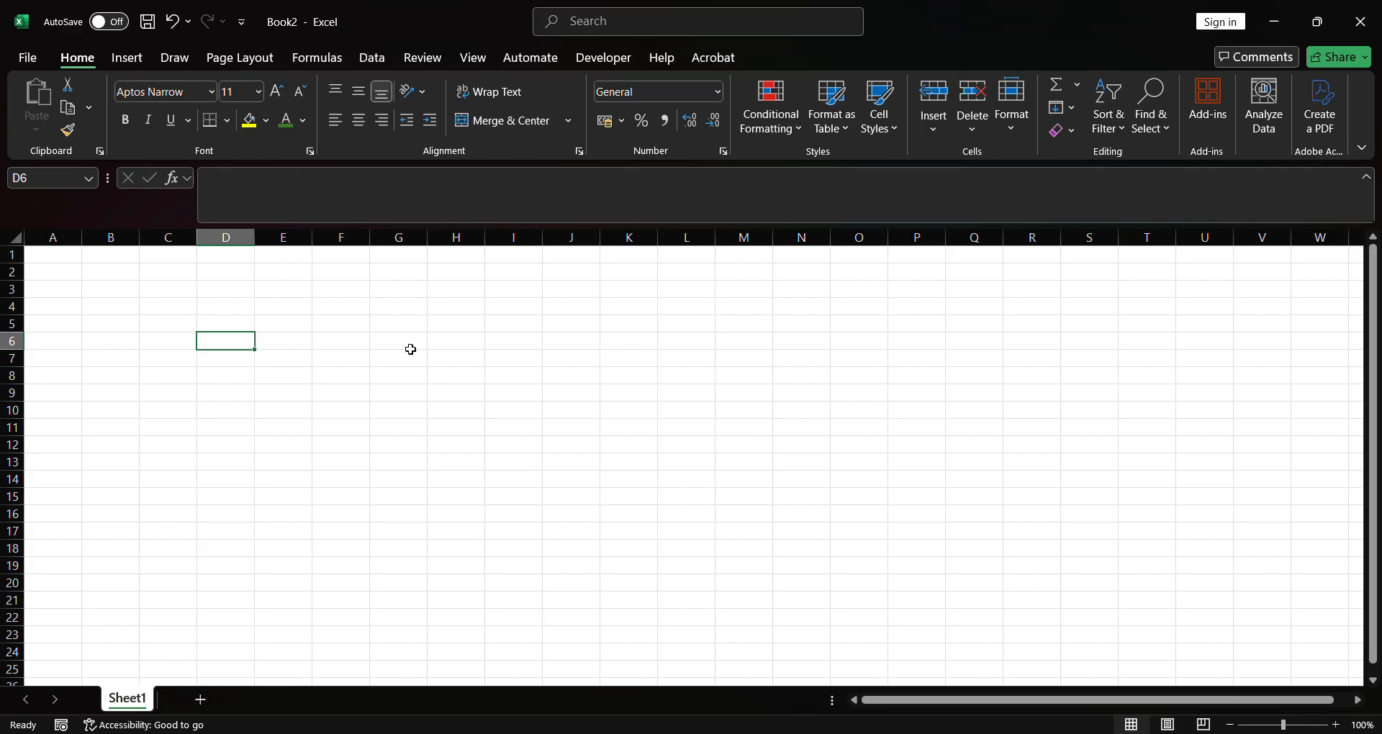
click(309, 288)
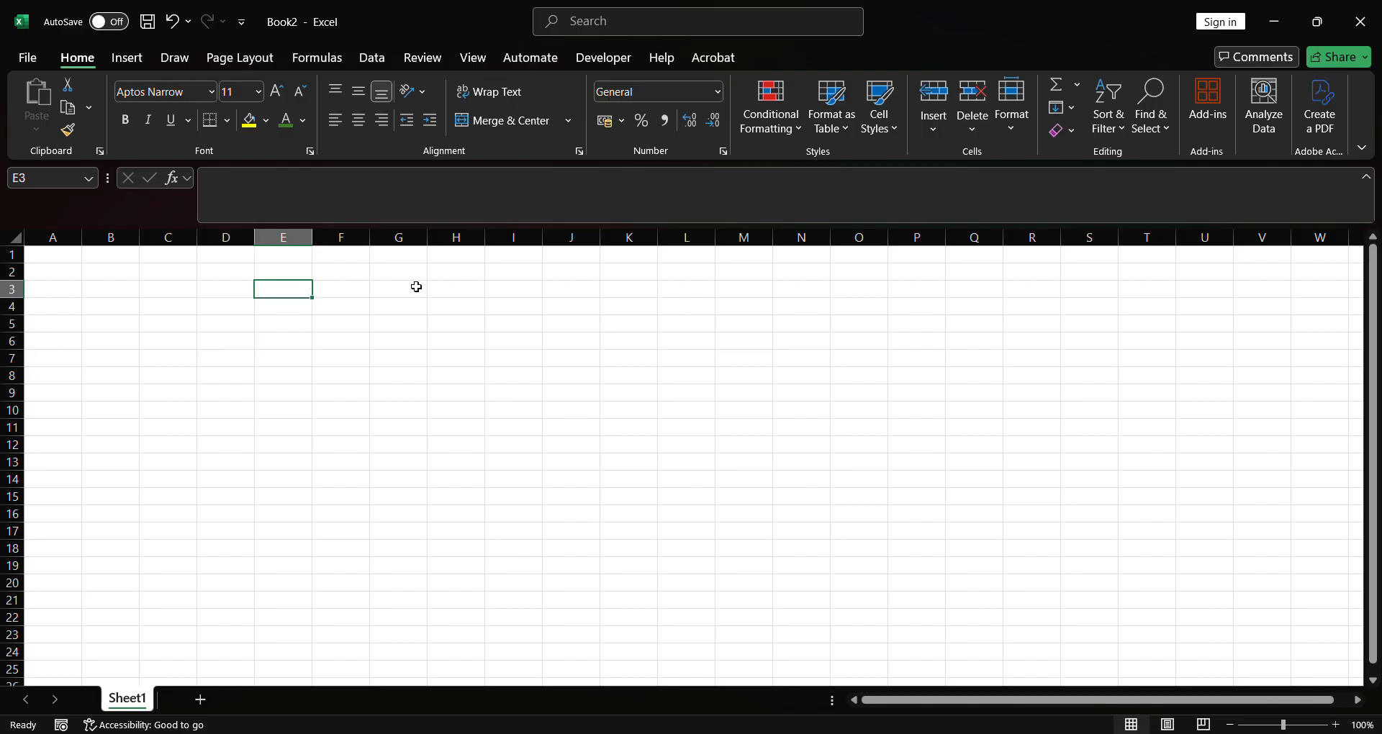
click(425, 277)
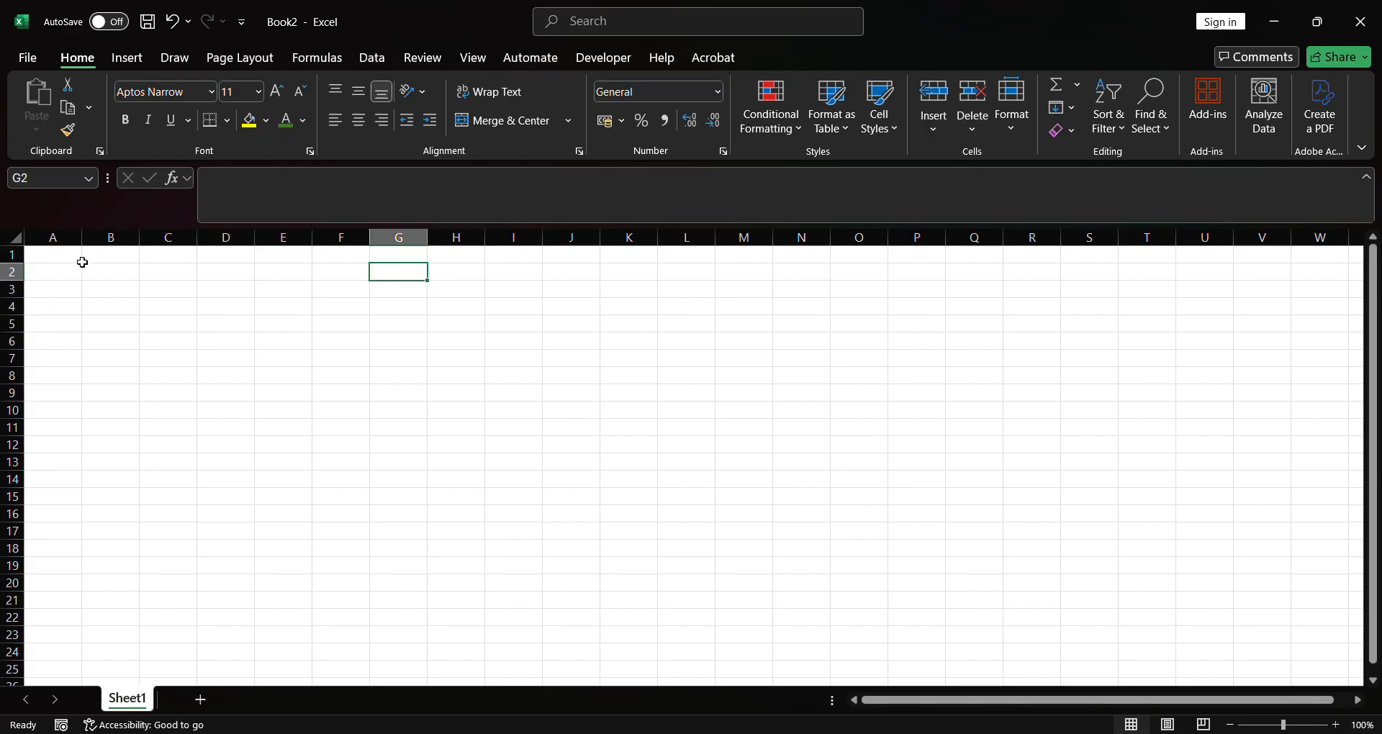
click(228, 309)
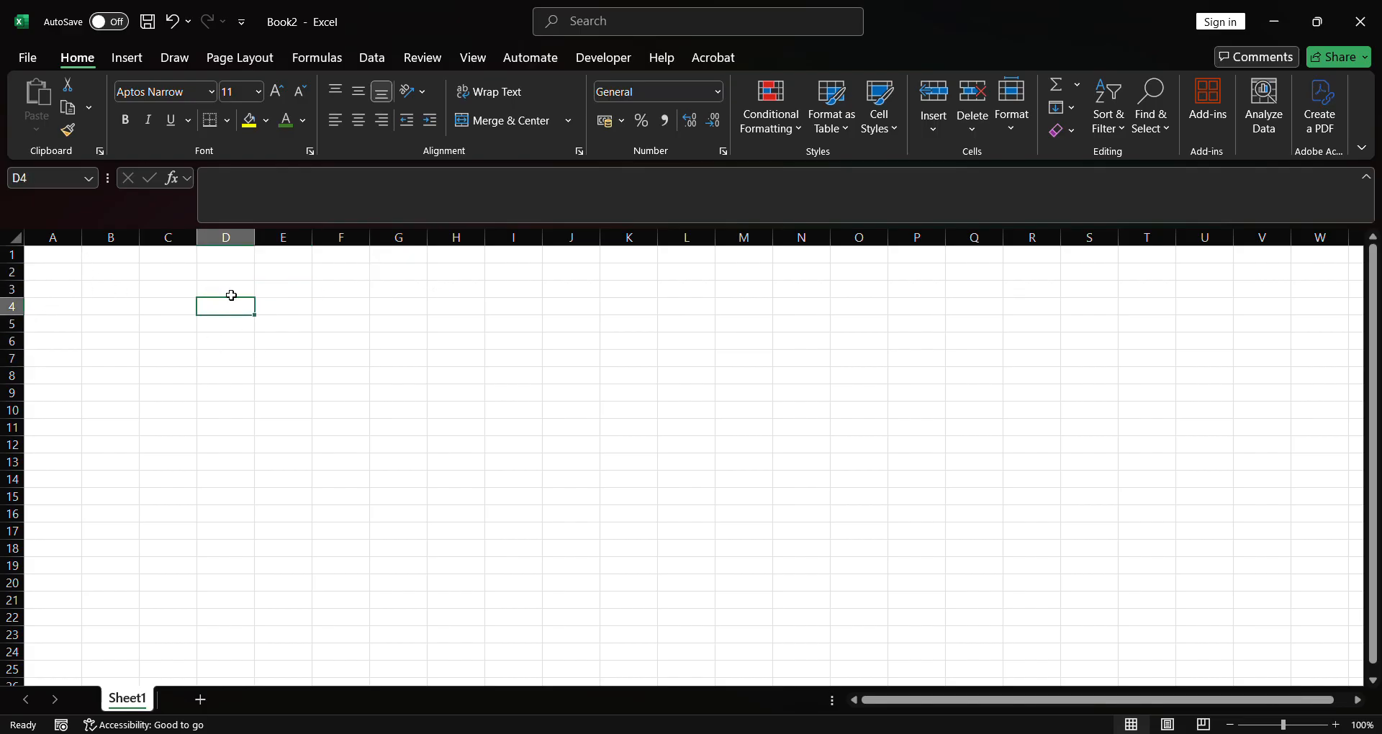
click(59, 262)
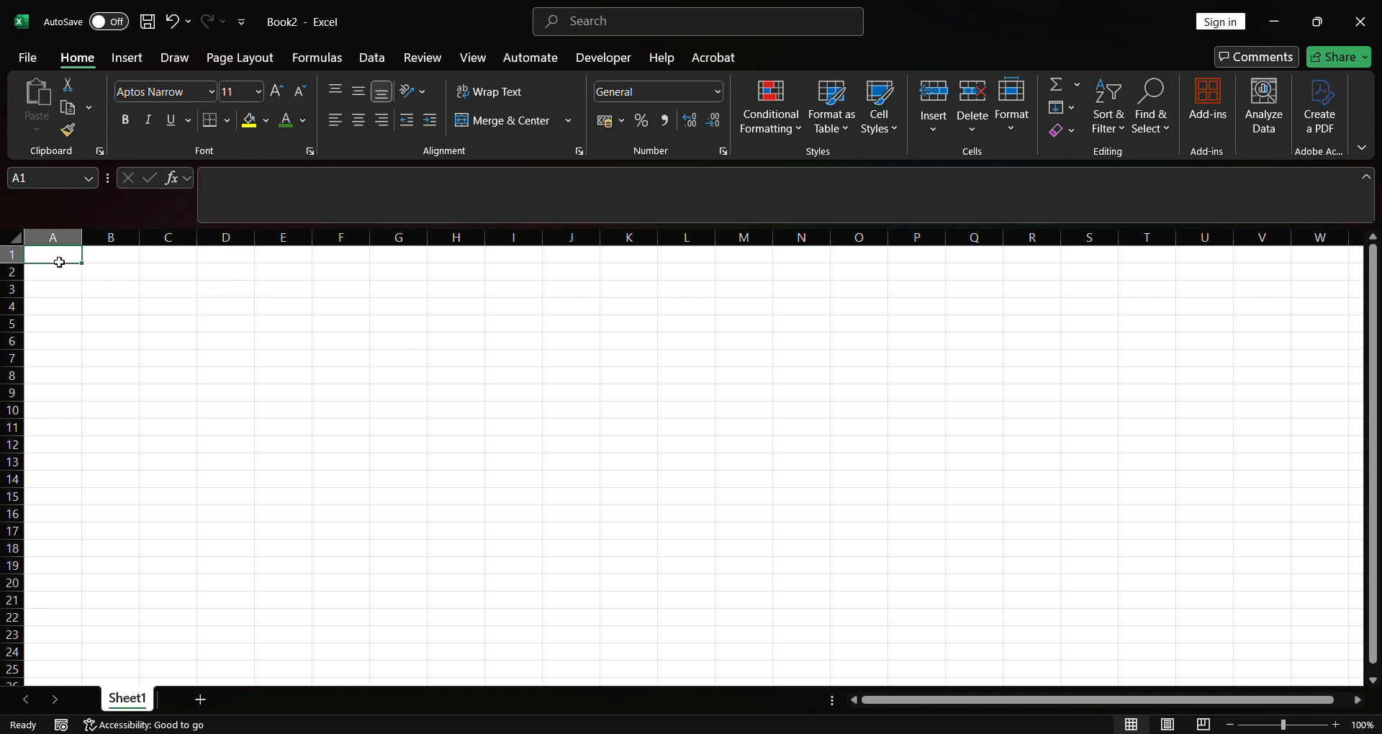
click(57, 182)
click(77, 325)
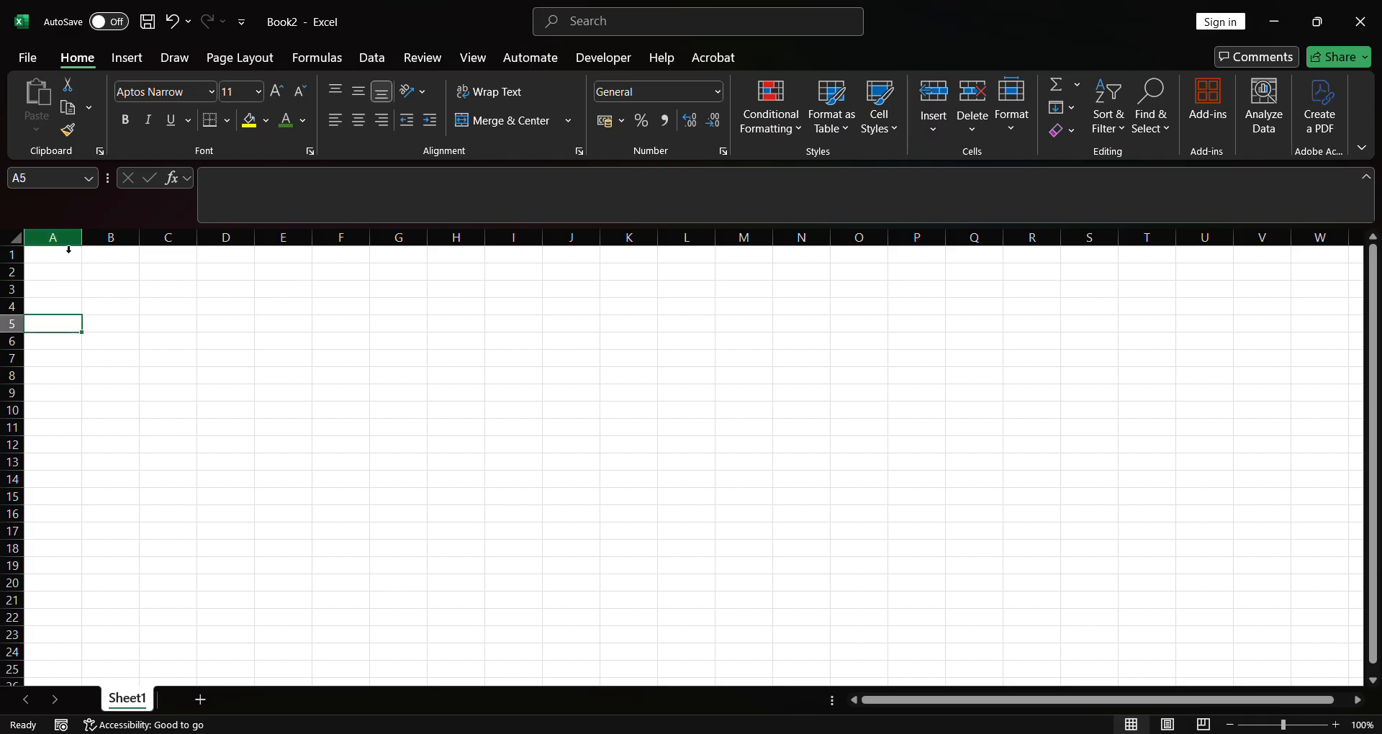
click(63, 237)
click(65, 261)
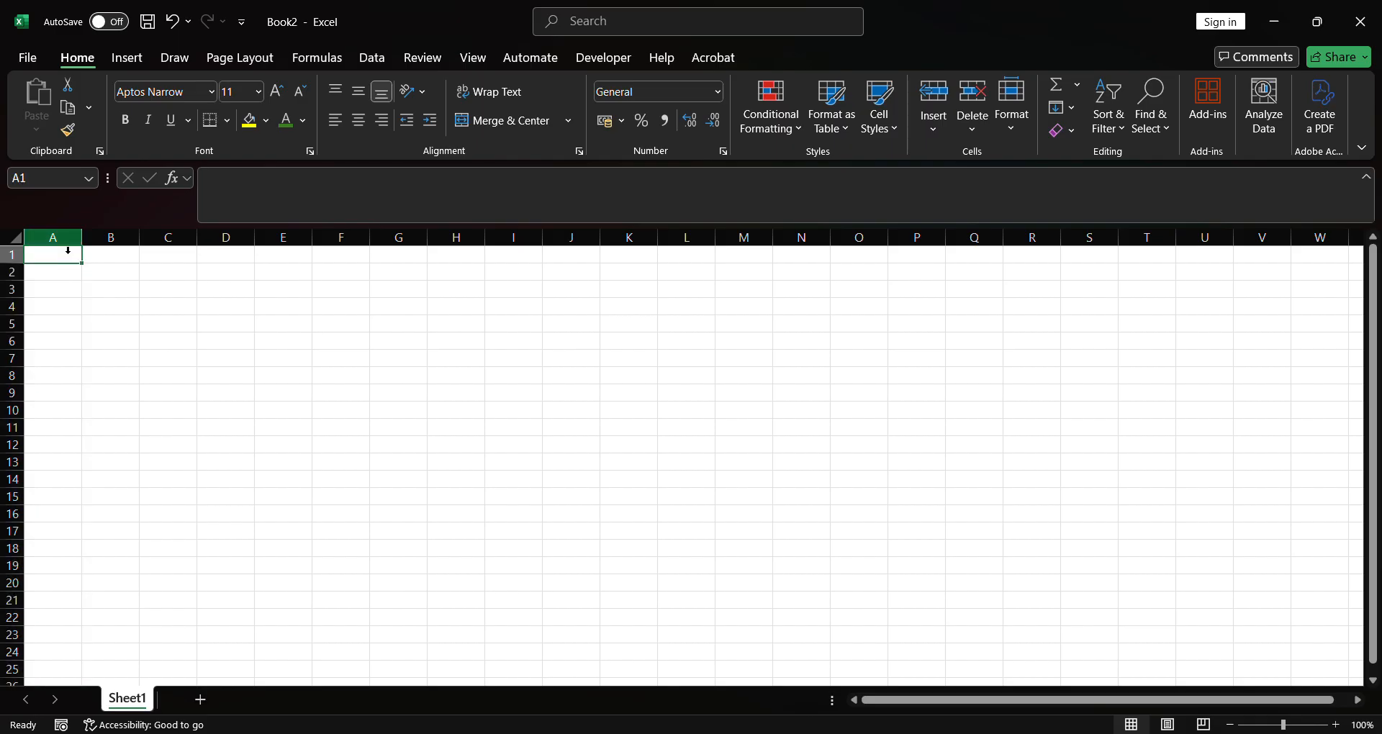
key(ctrl+space)
click(65, 256)
key(Down)
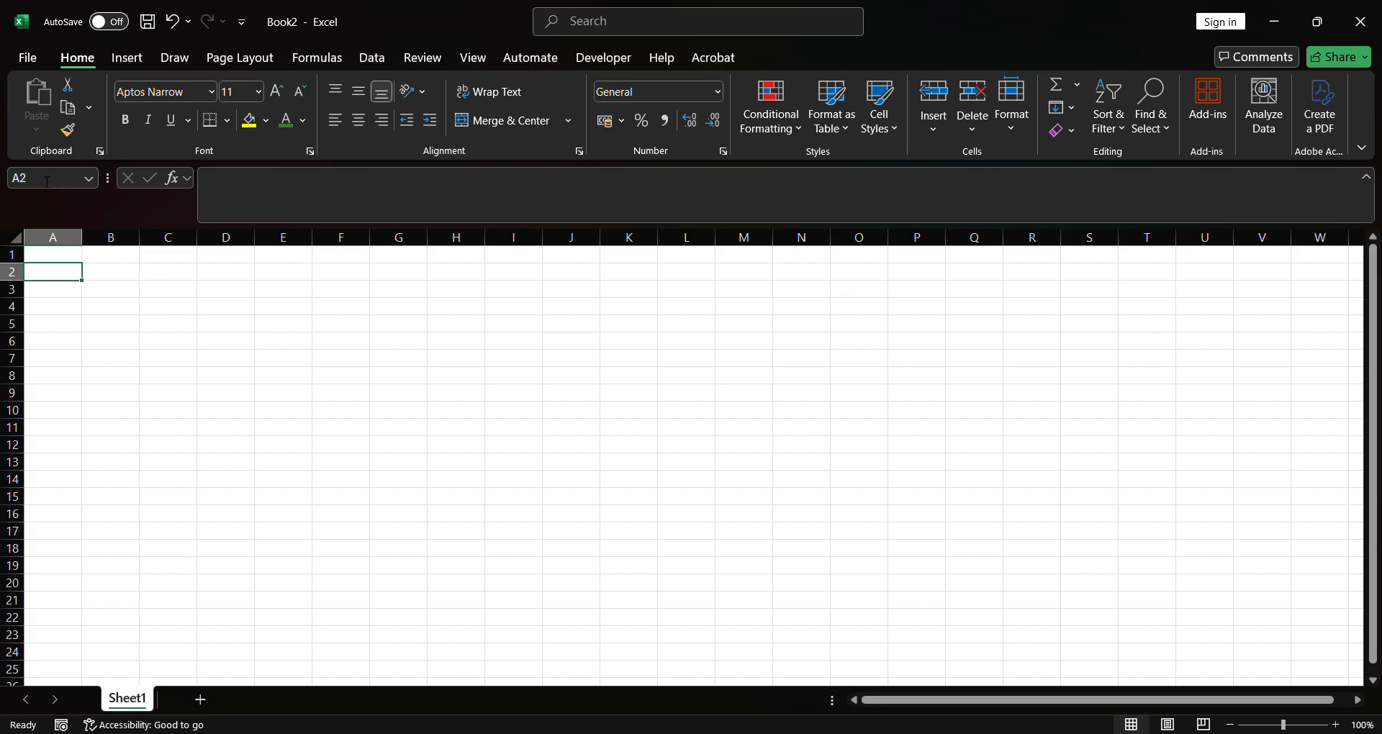
click(468, 339)
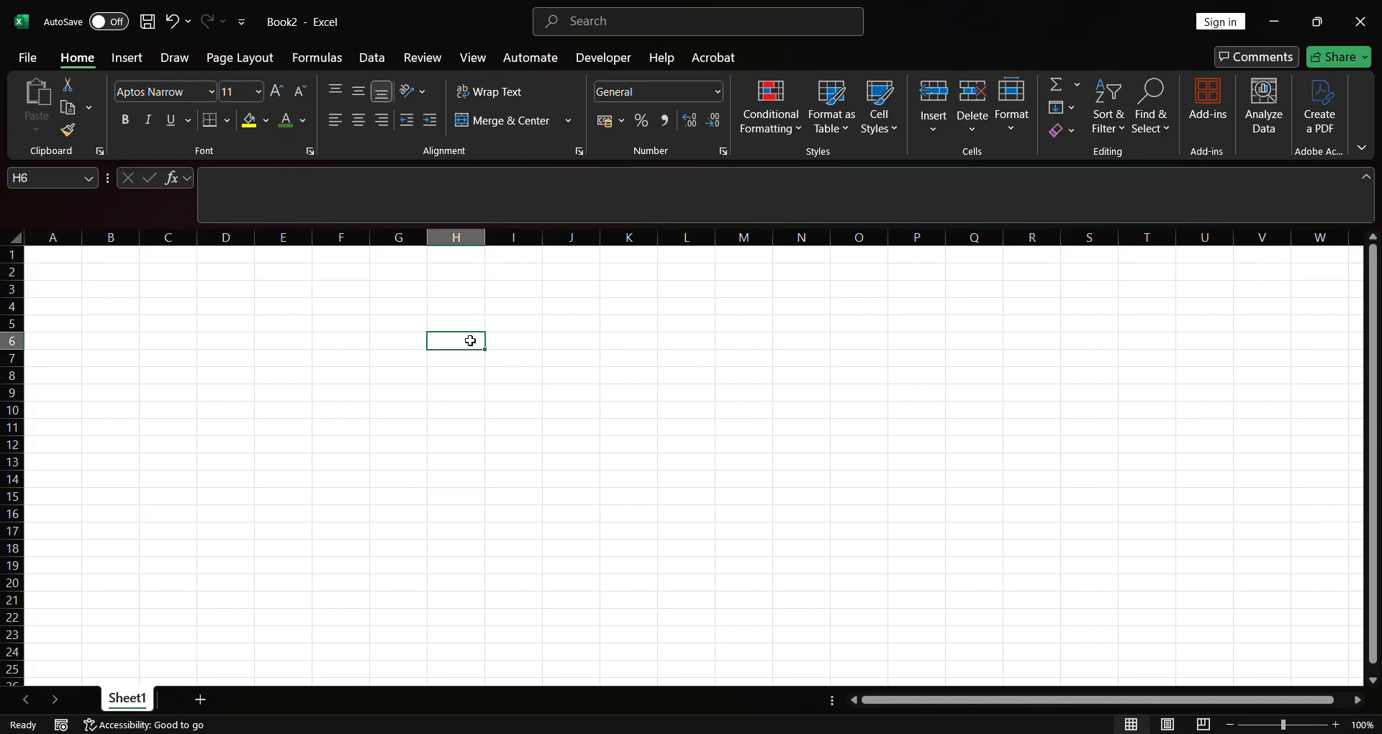
click(543, 431)
click(682, 372)
click(688, 410)
click(491, 428)
click(419, 324)
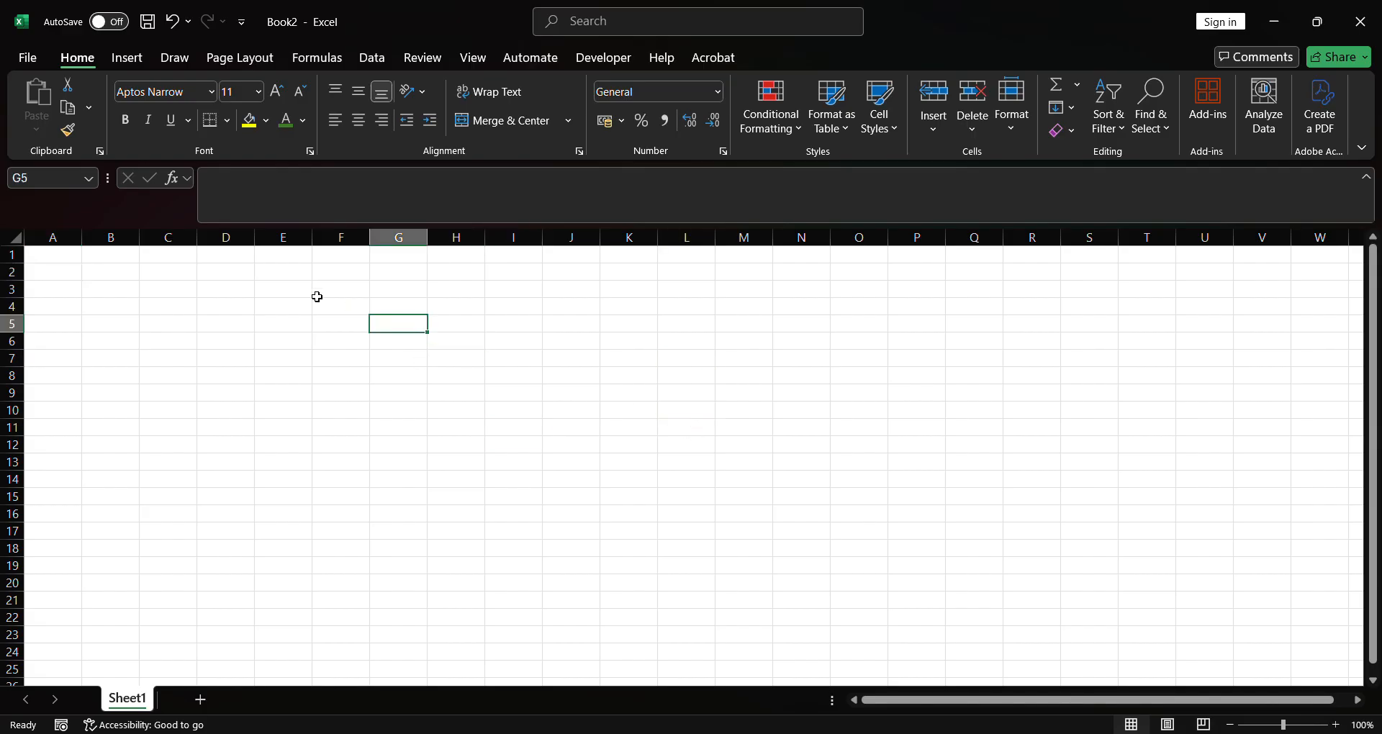
click(307, 293)
click(194, 278)
click(186, 327)
click(101, 270)
click(120, 256)
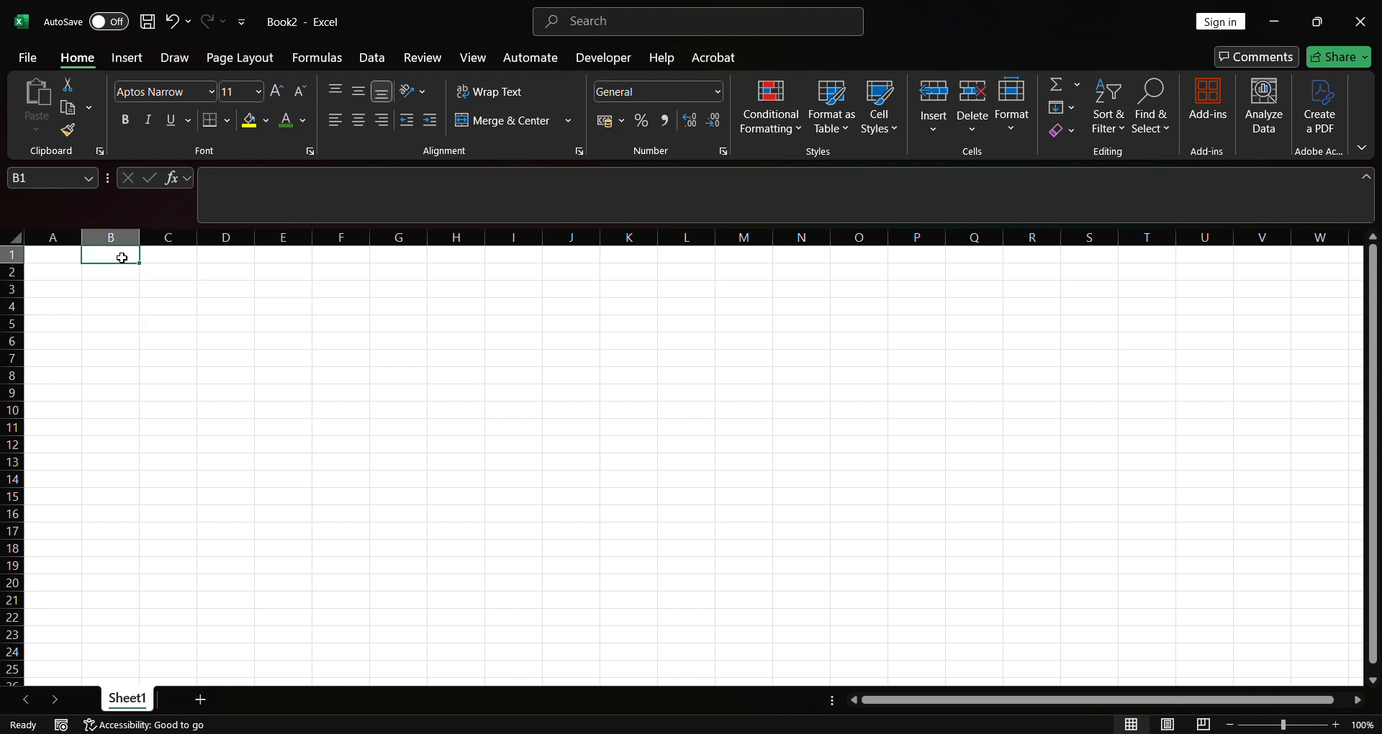
Go from cell A1 around the sheet's outer limits, through A1048576, XFD1048576 and XFD1, and back to A1.
click(63, 257)
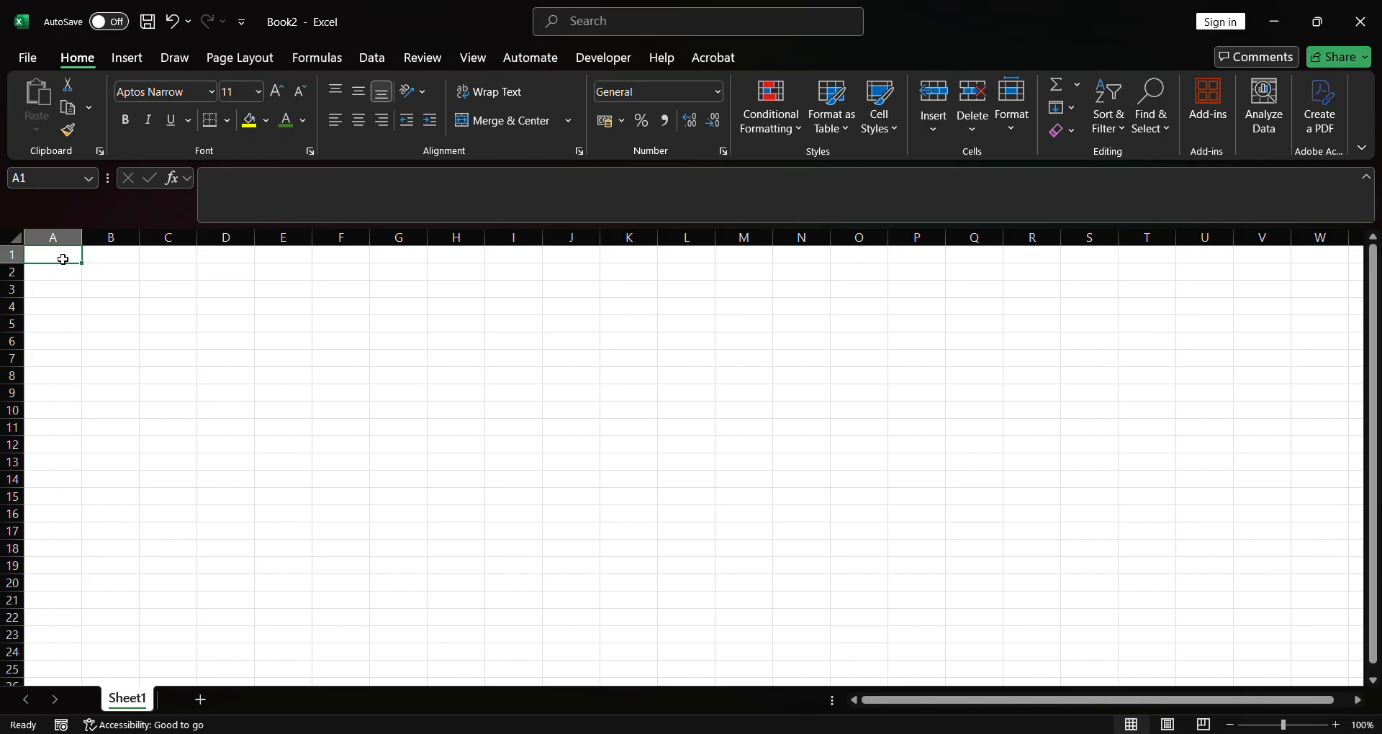
click(162, 260)
click(68, 263)
key(ctrl+Down)
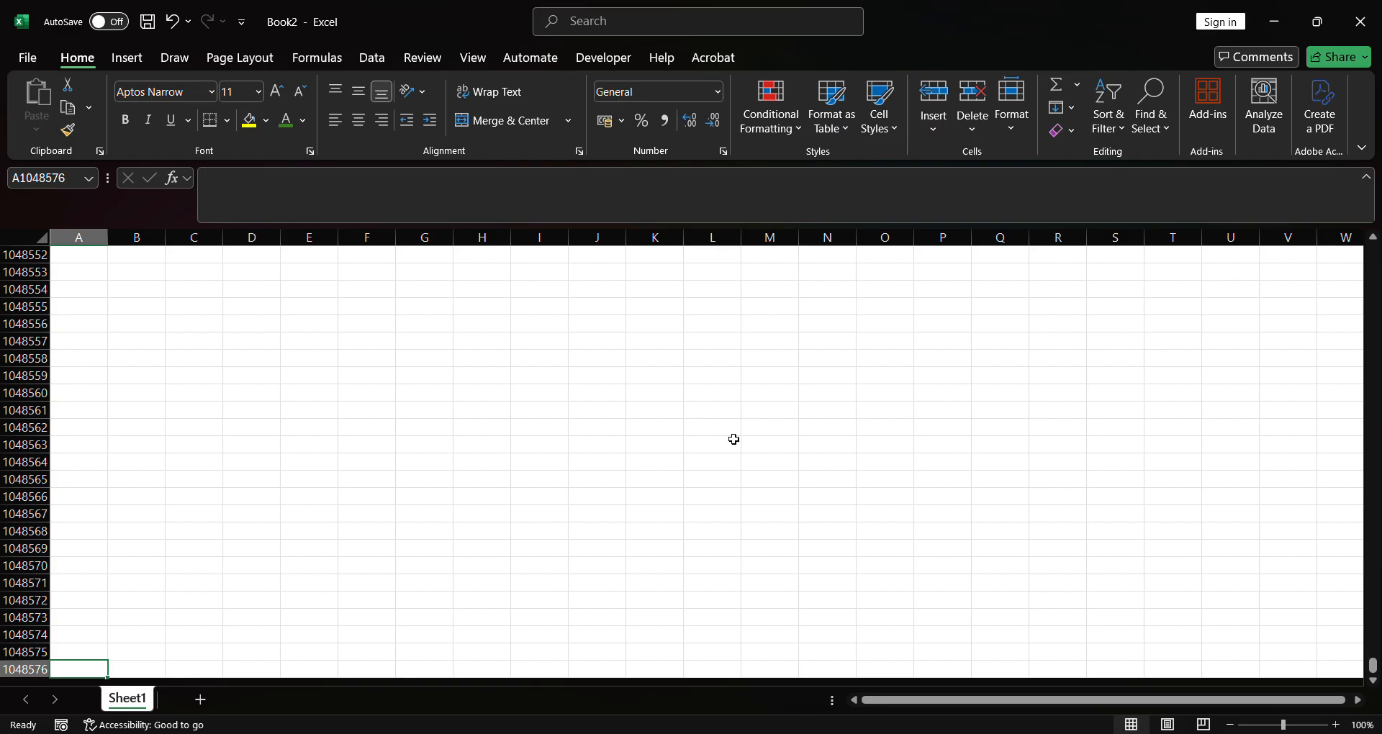
key(ctrl+Right)
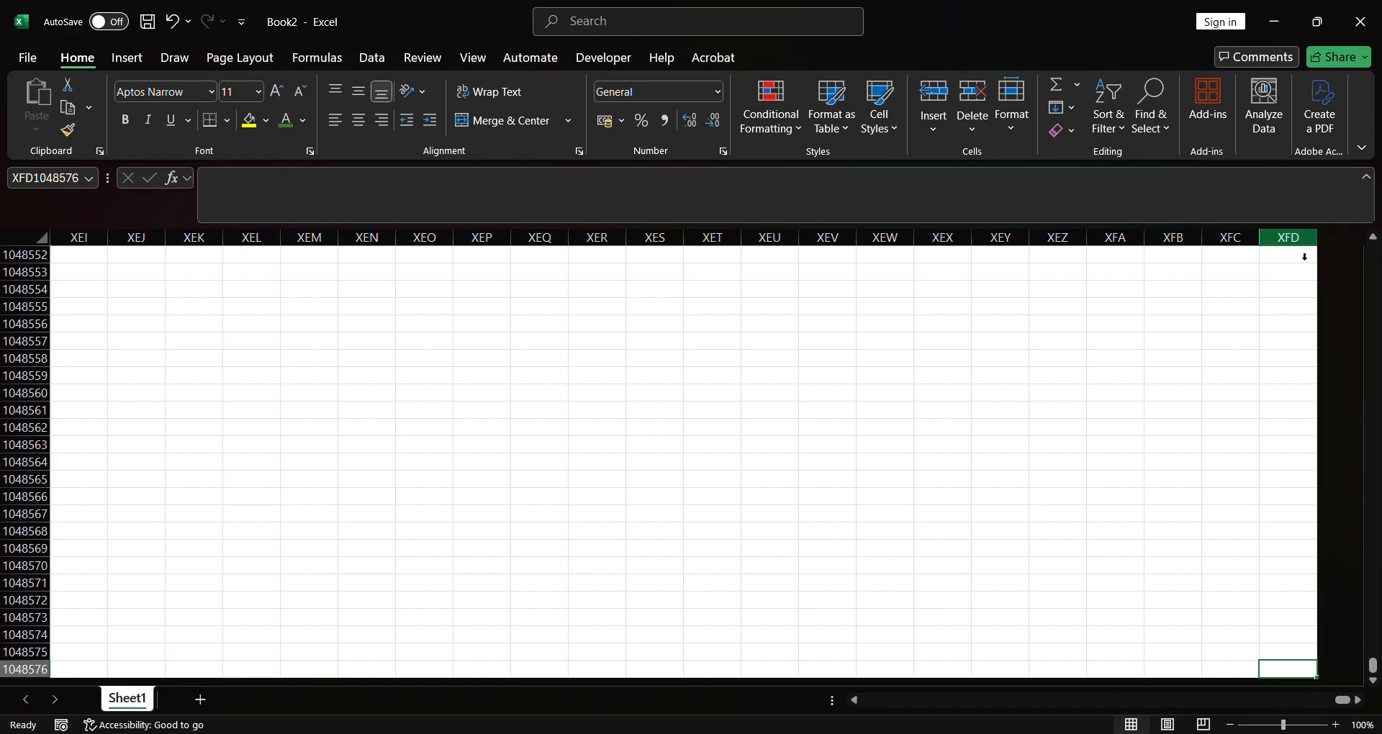
key(ctrl+Up)
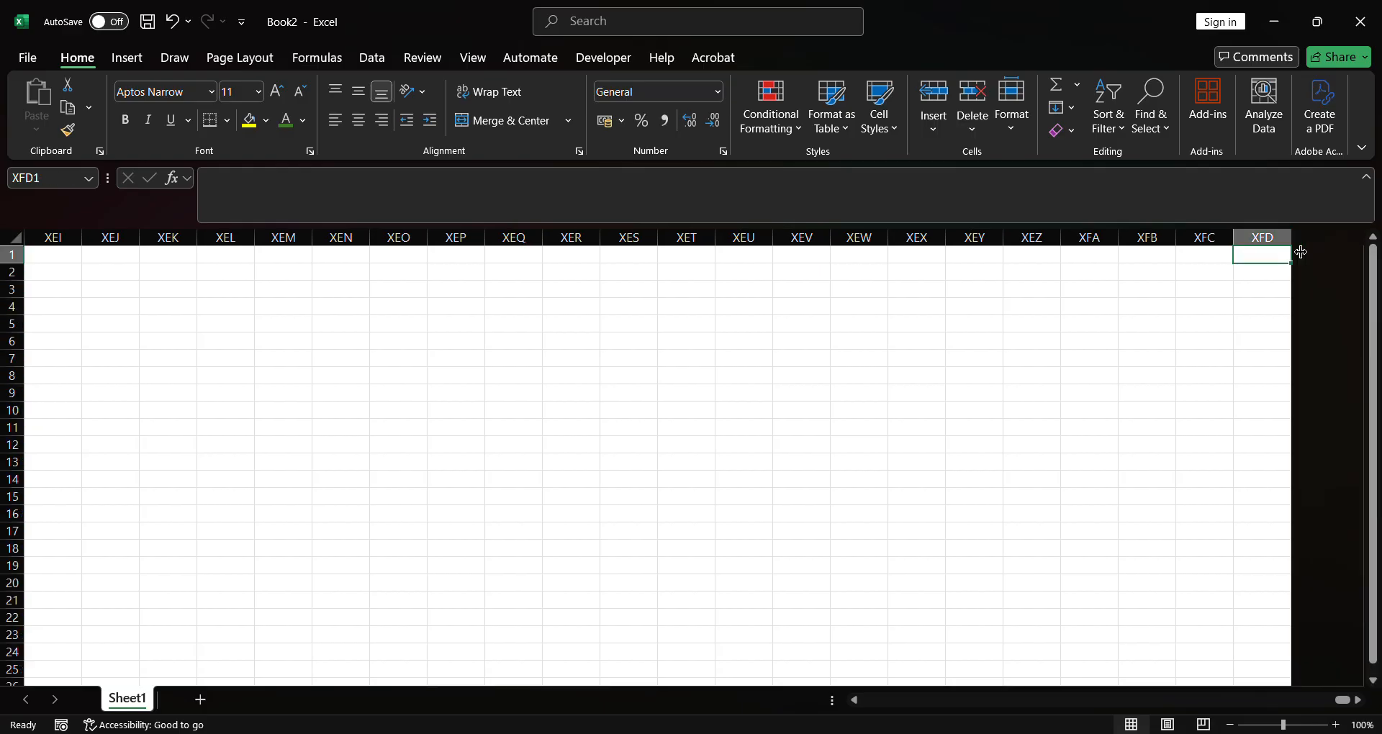
key(ctrl+Left)
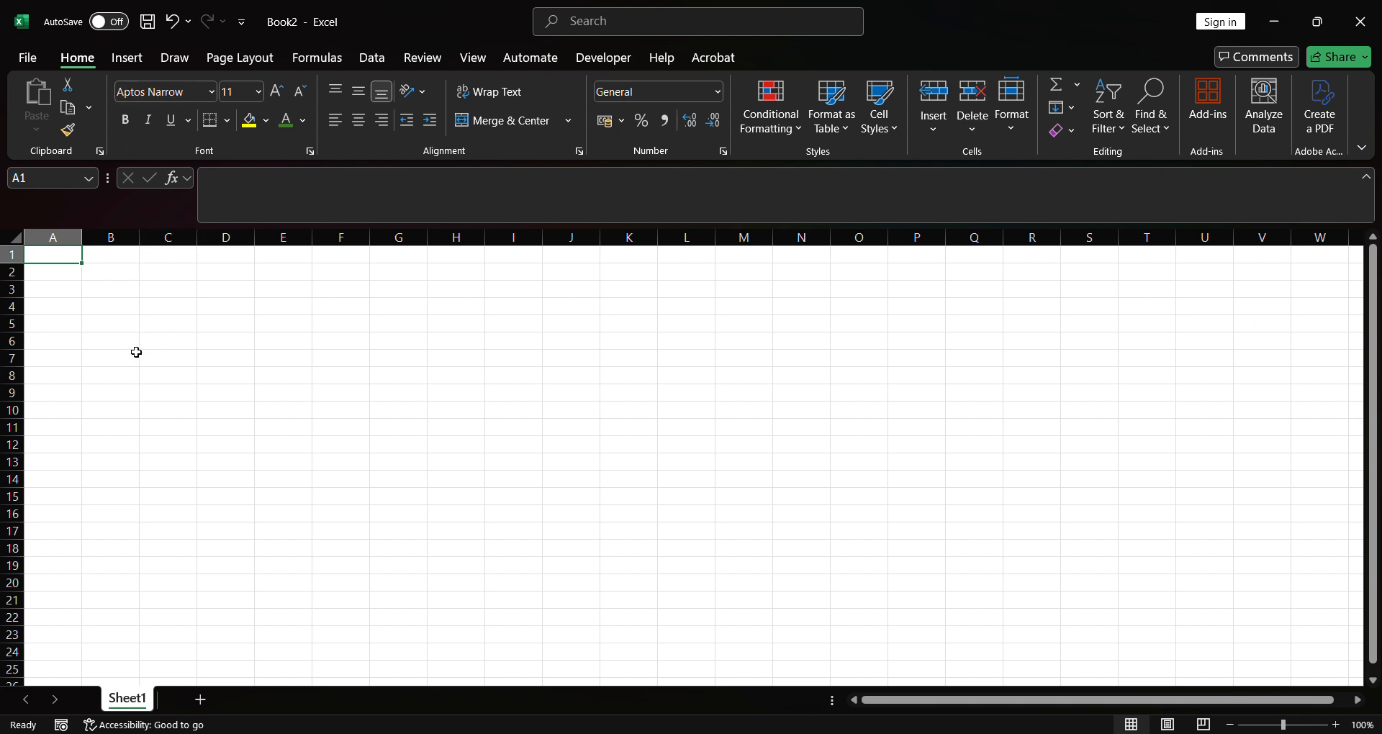
Enter the column headings SL NO, NAME and ROLL in cells A1 to C1.
click(133, 312)
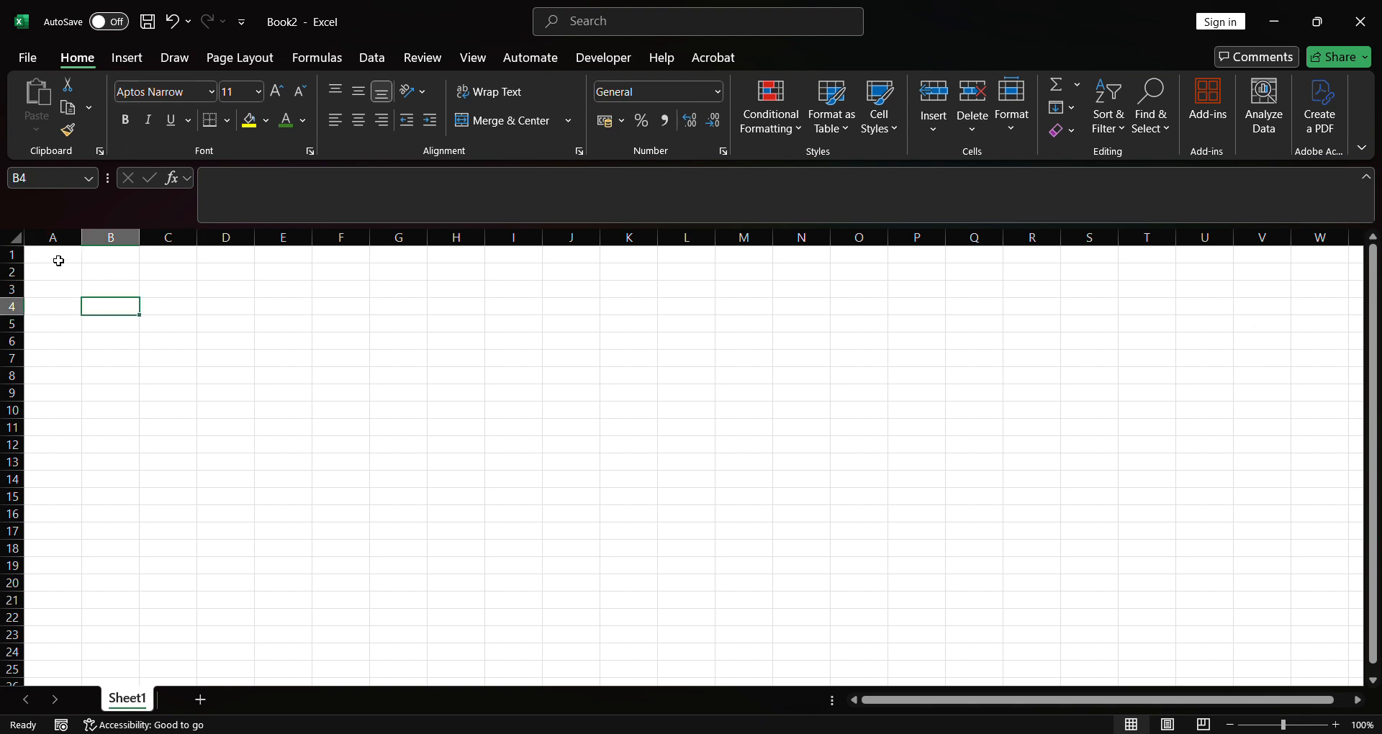
click(58, 261)
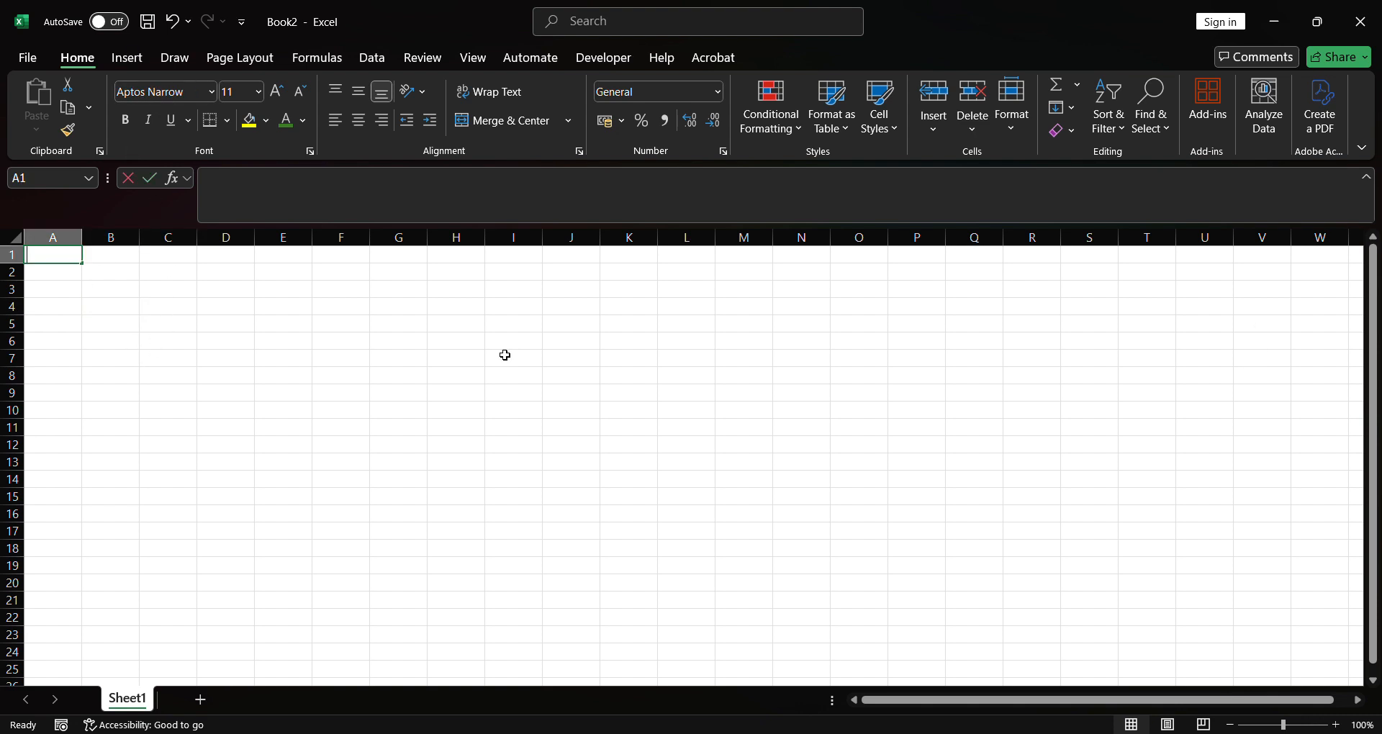
text(SL NO)
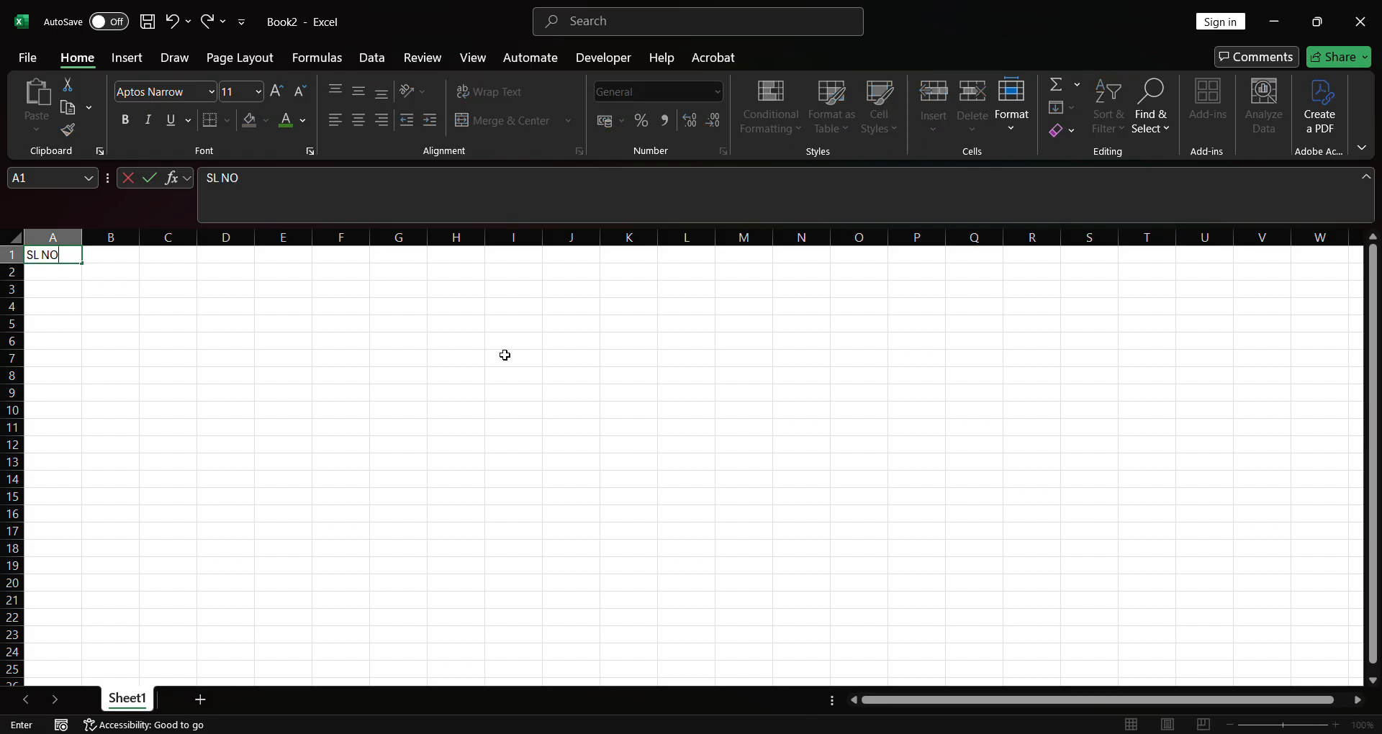
key(Tab)
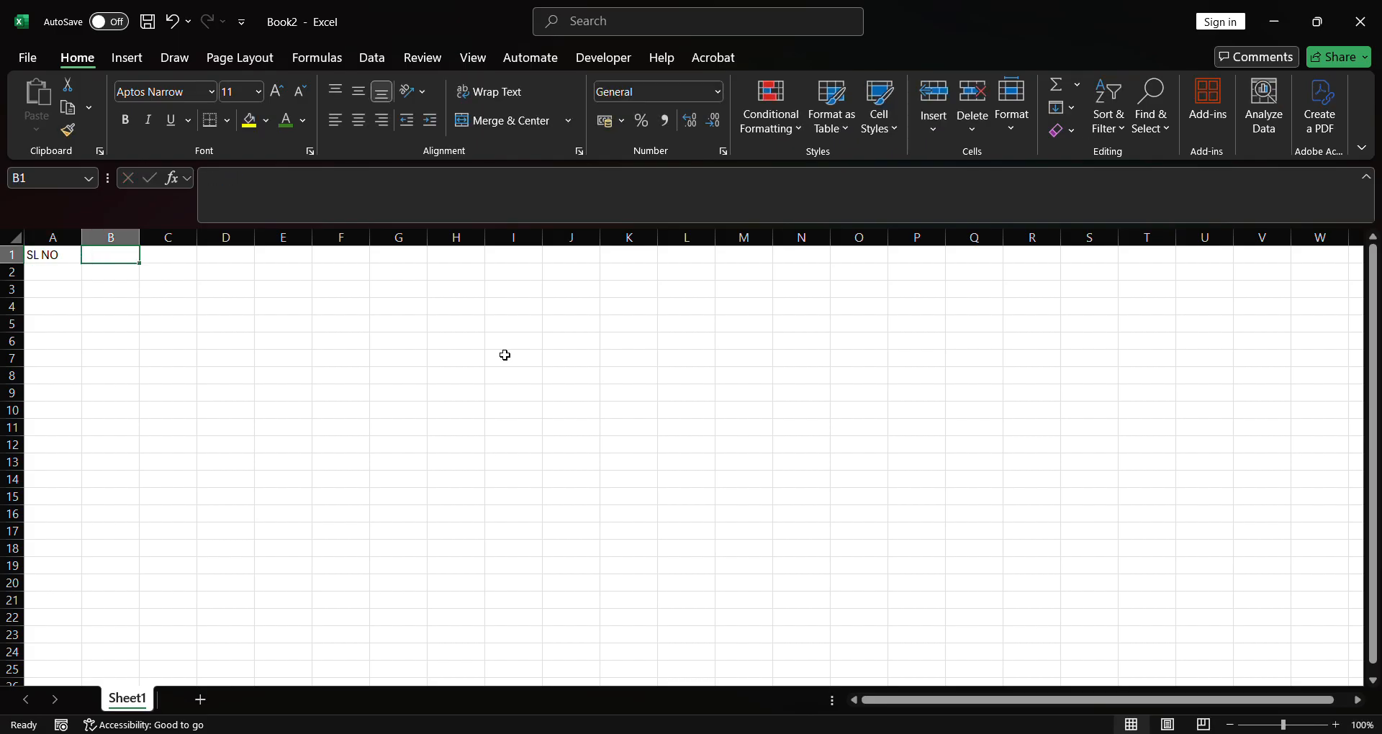
text(NAME)
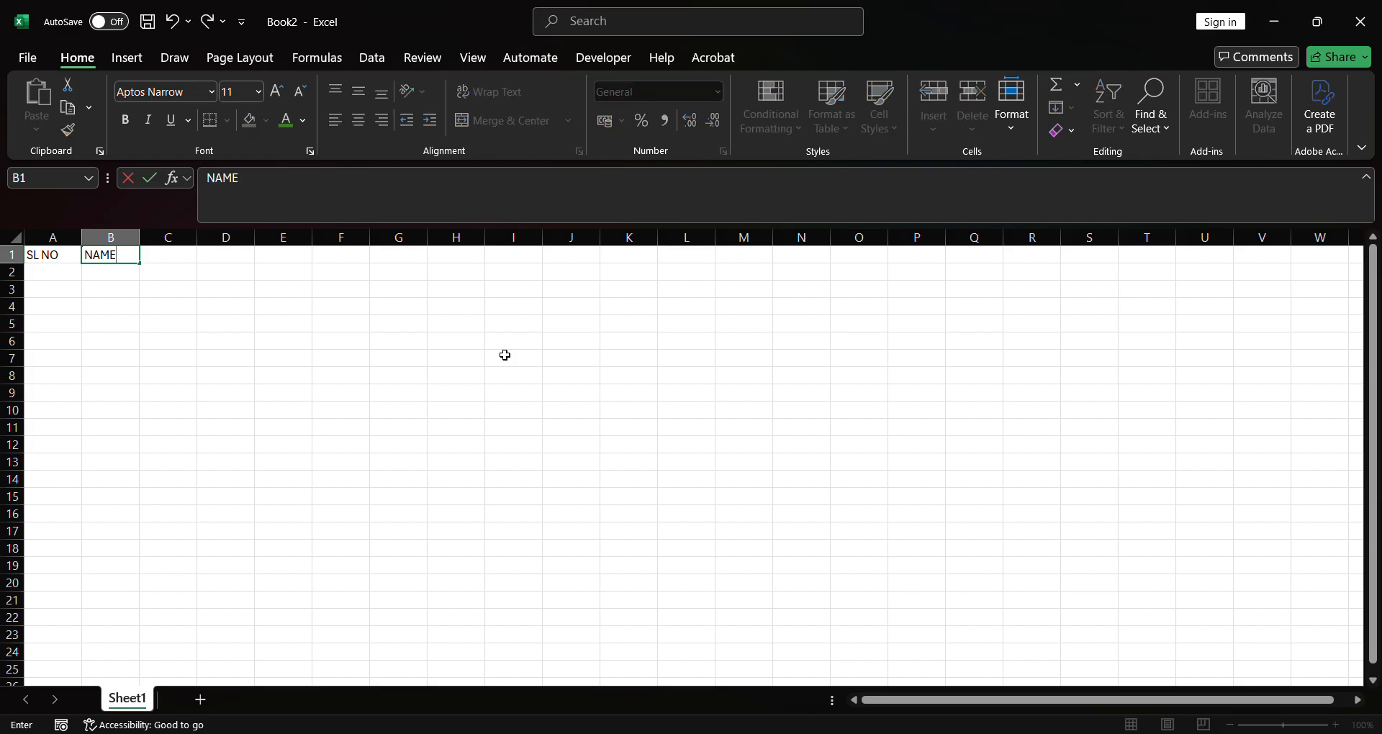
key(Tab)
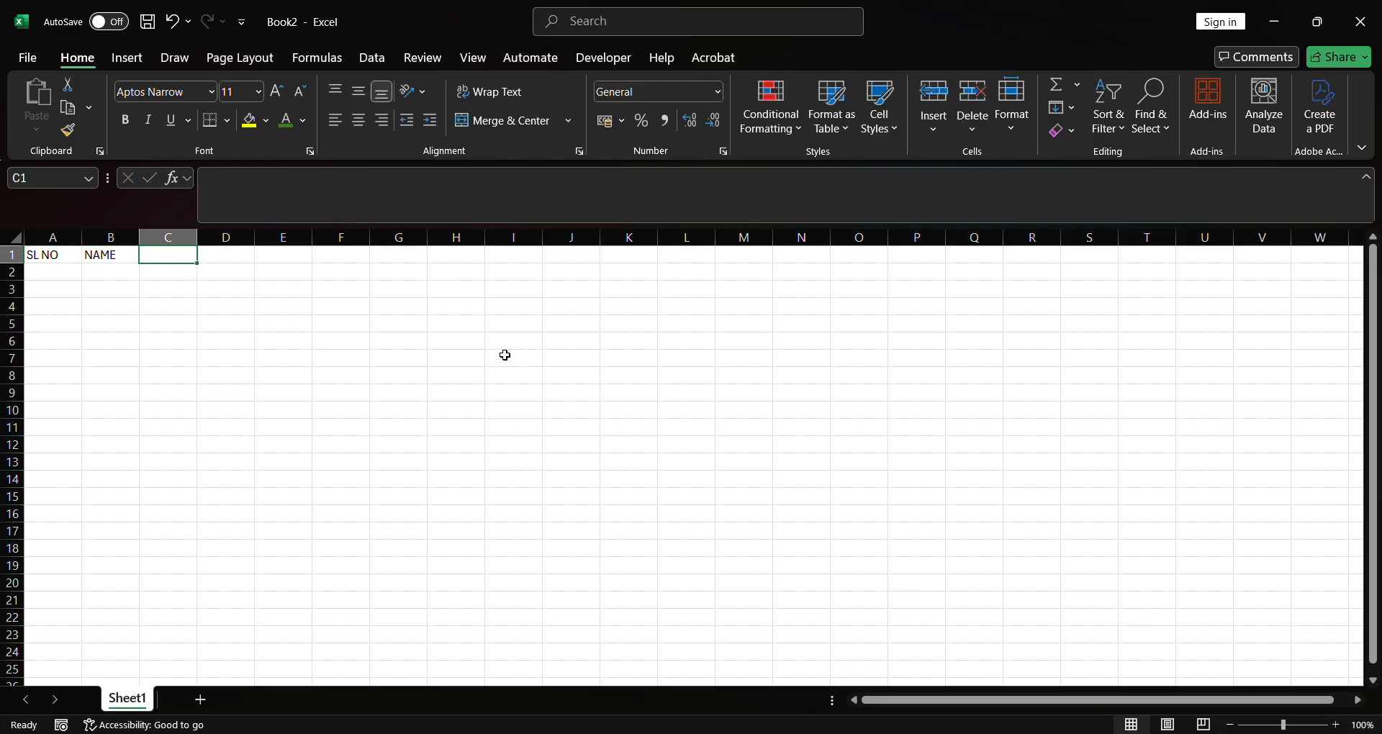
text(ROLL)
key(Tab)
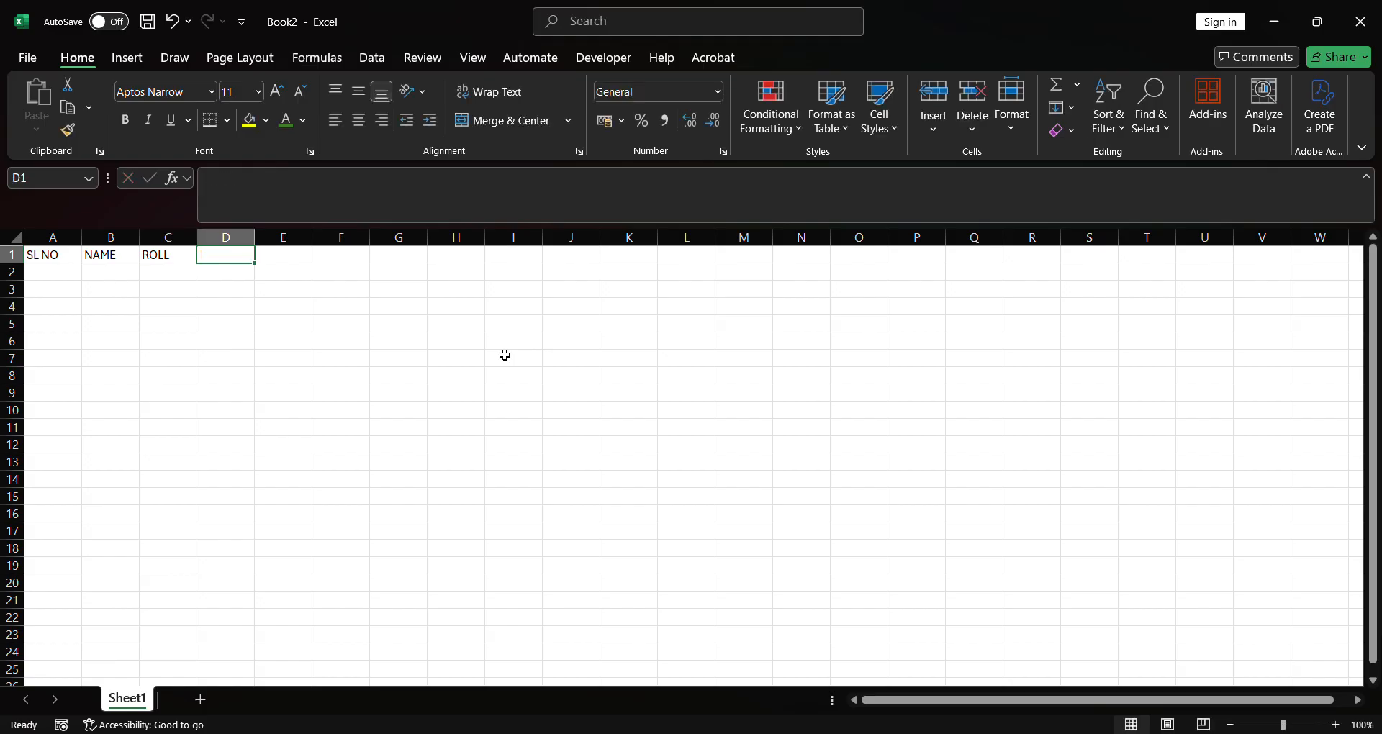
Enter the abbreviated subject headings BEN. and ENG. in cells D1 and E1.
text(BE)
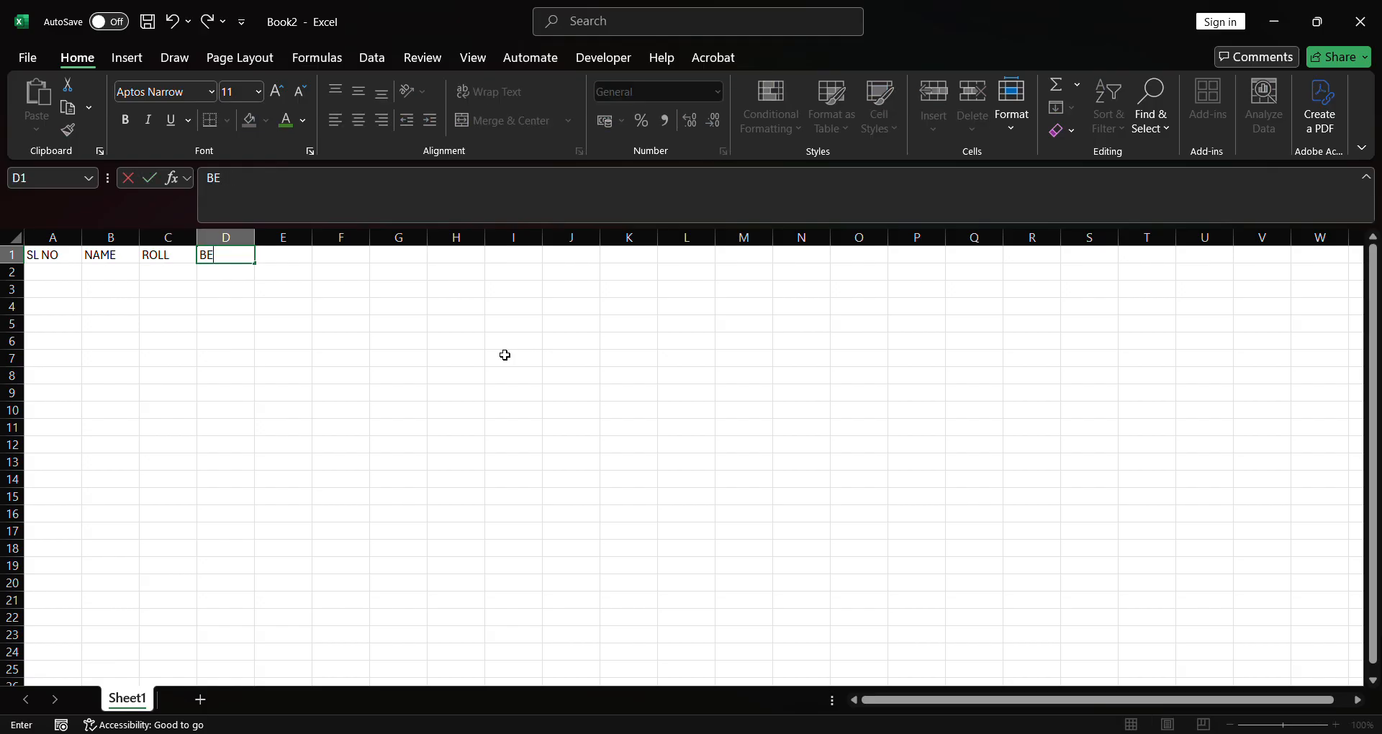
text(N.)
key(Tab)
text(ENGLISH)
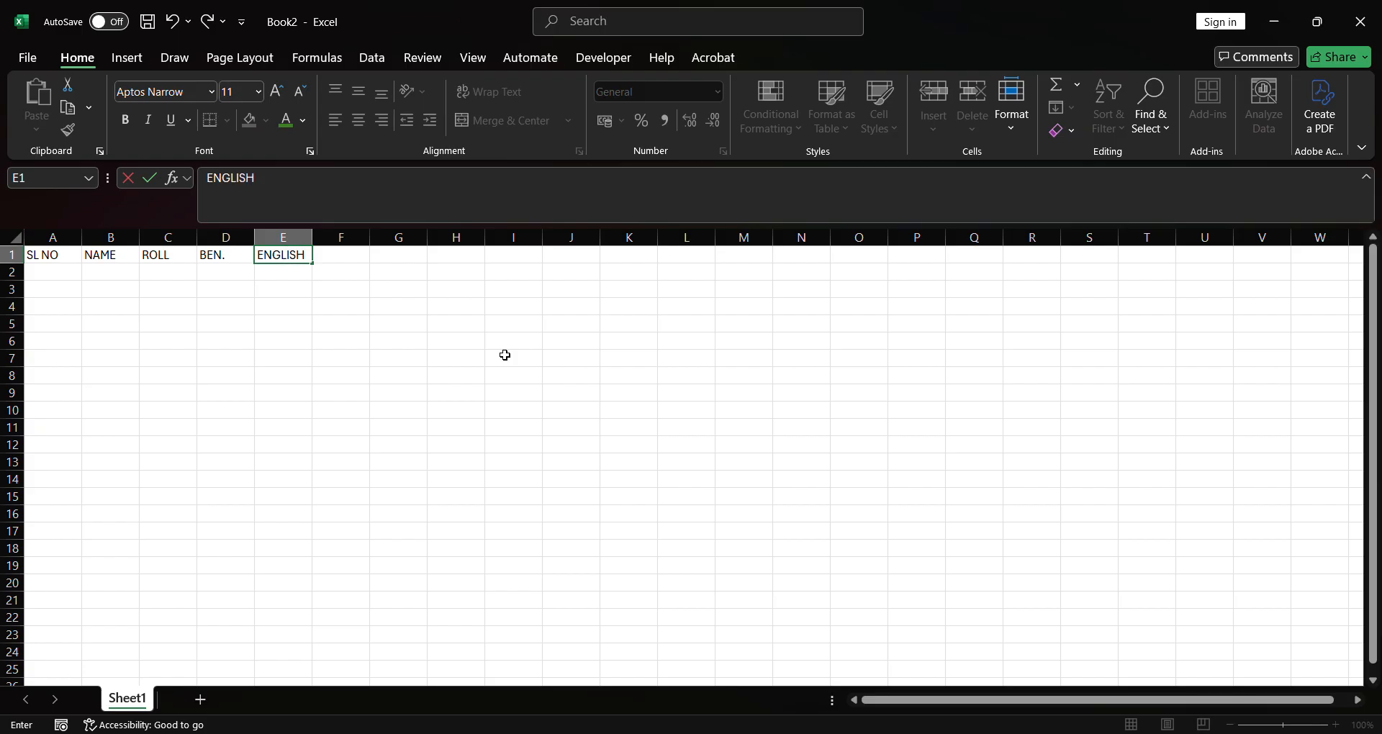
key(BackSpace)
key(BackSpace)
key(BackSpace)
key(Tab)
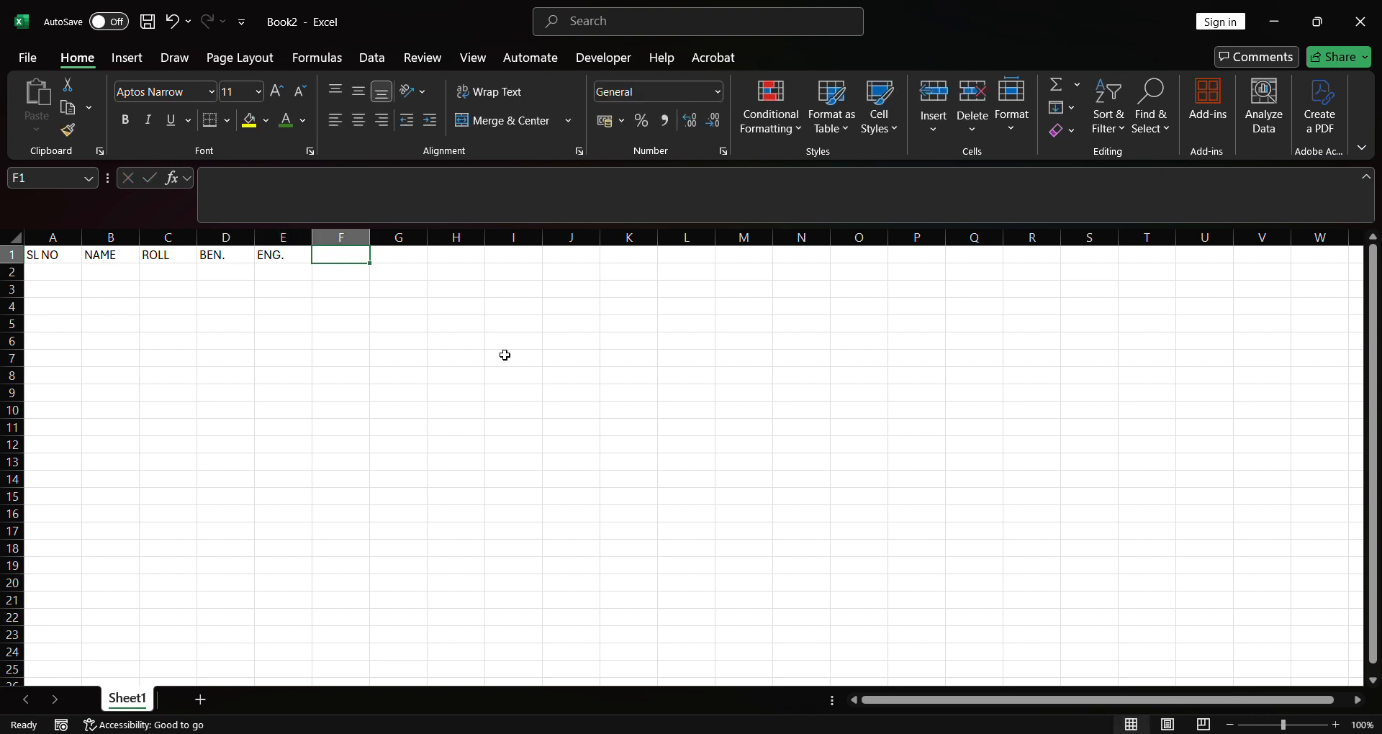
Enter the headings MATH and TOTAL in cells F1 and G1 to complete the header row.
text(MATH)
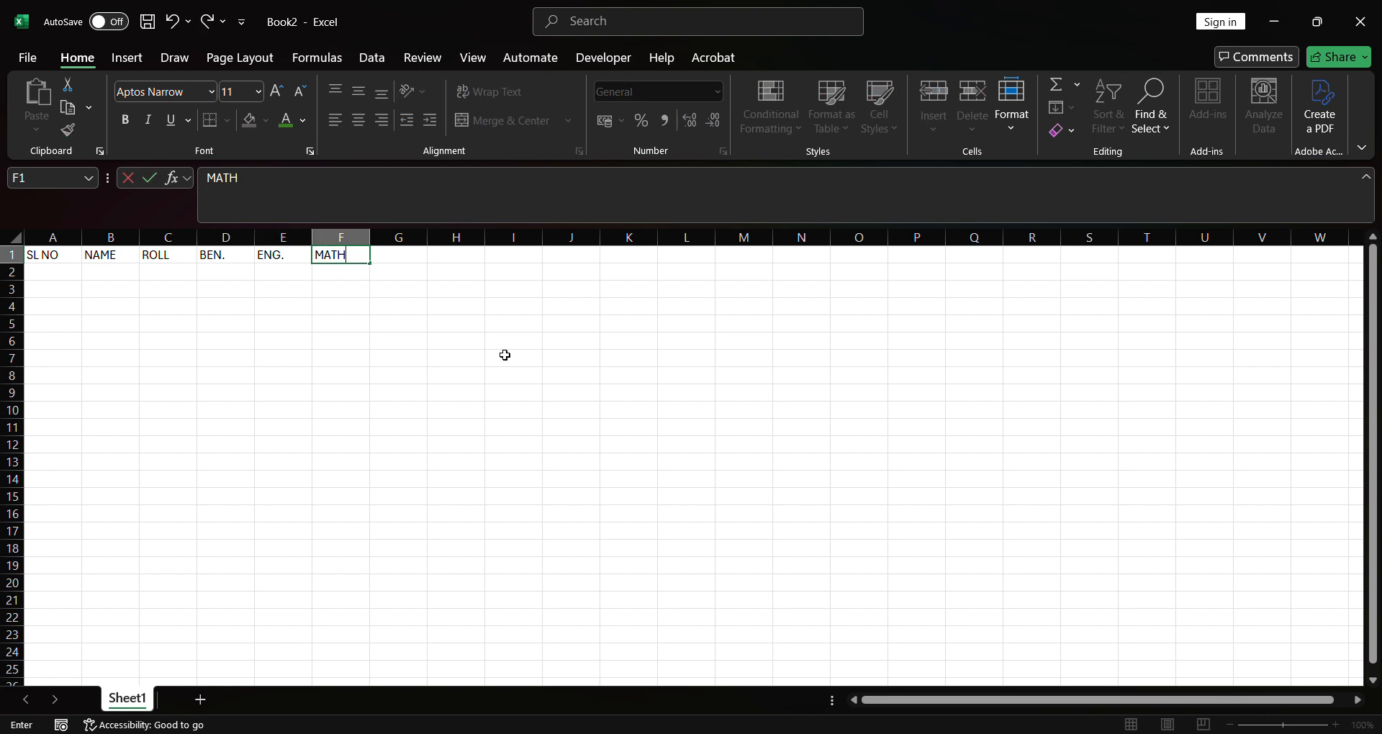
key(Tab)
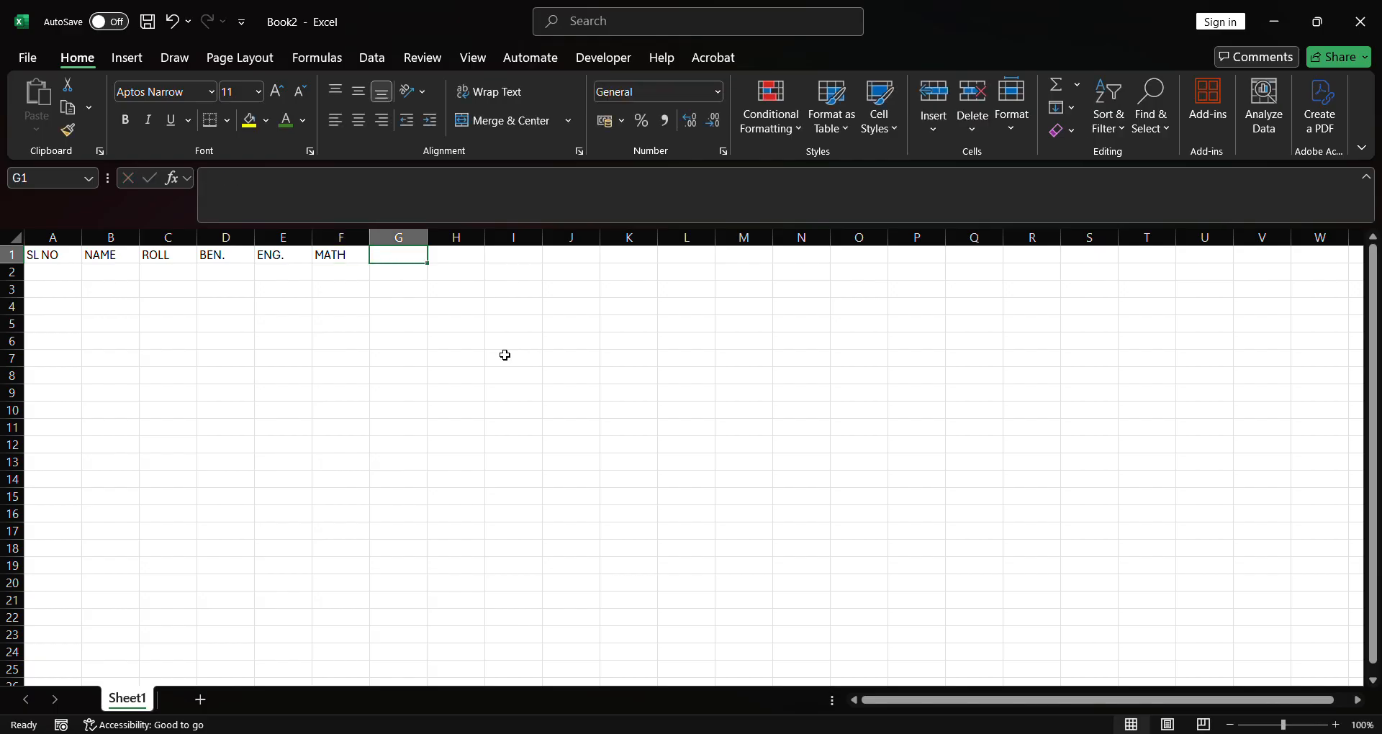
text(TOTAL)
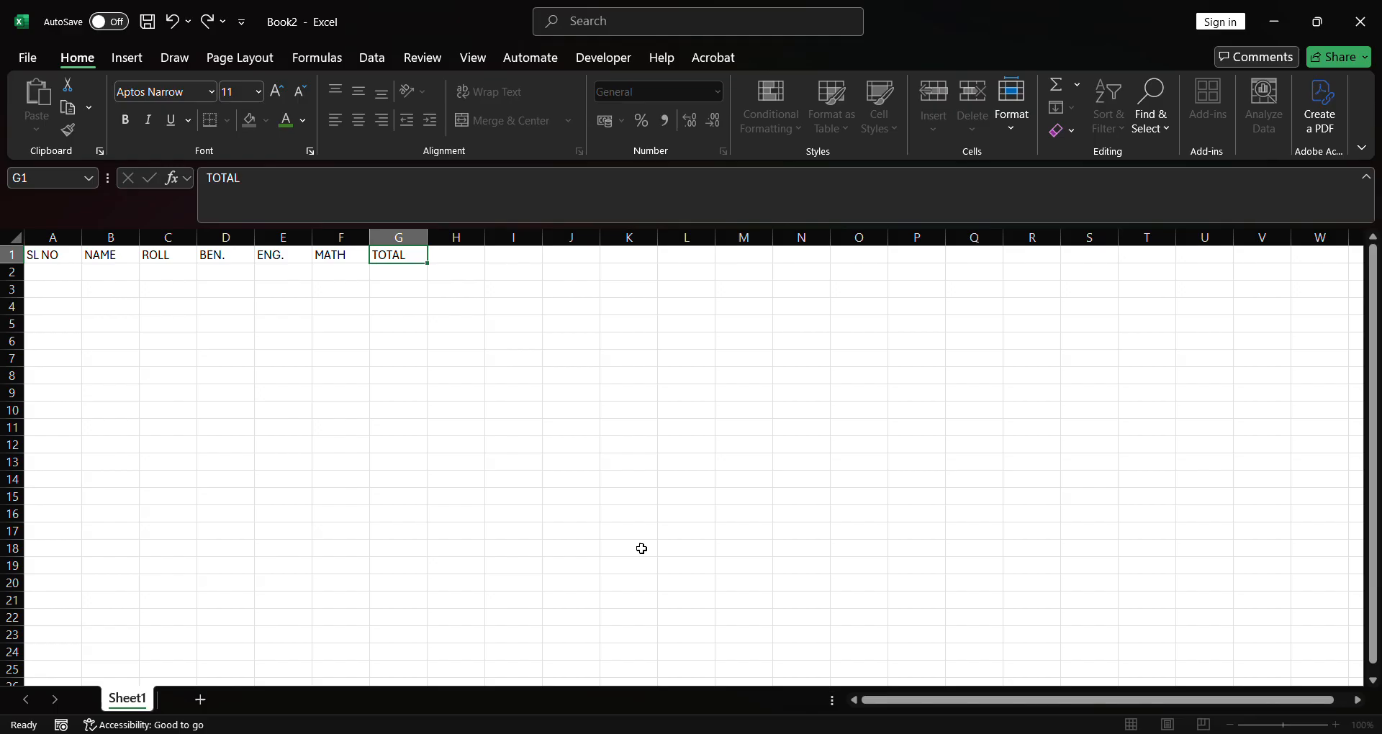
key(Return)
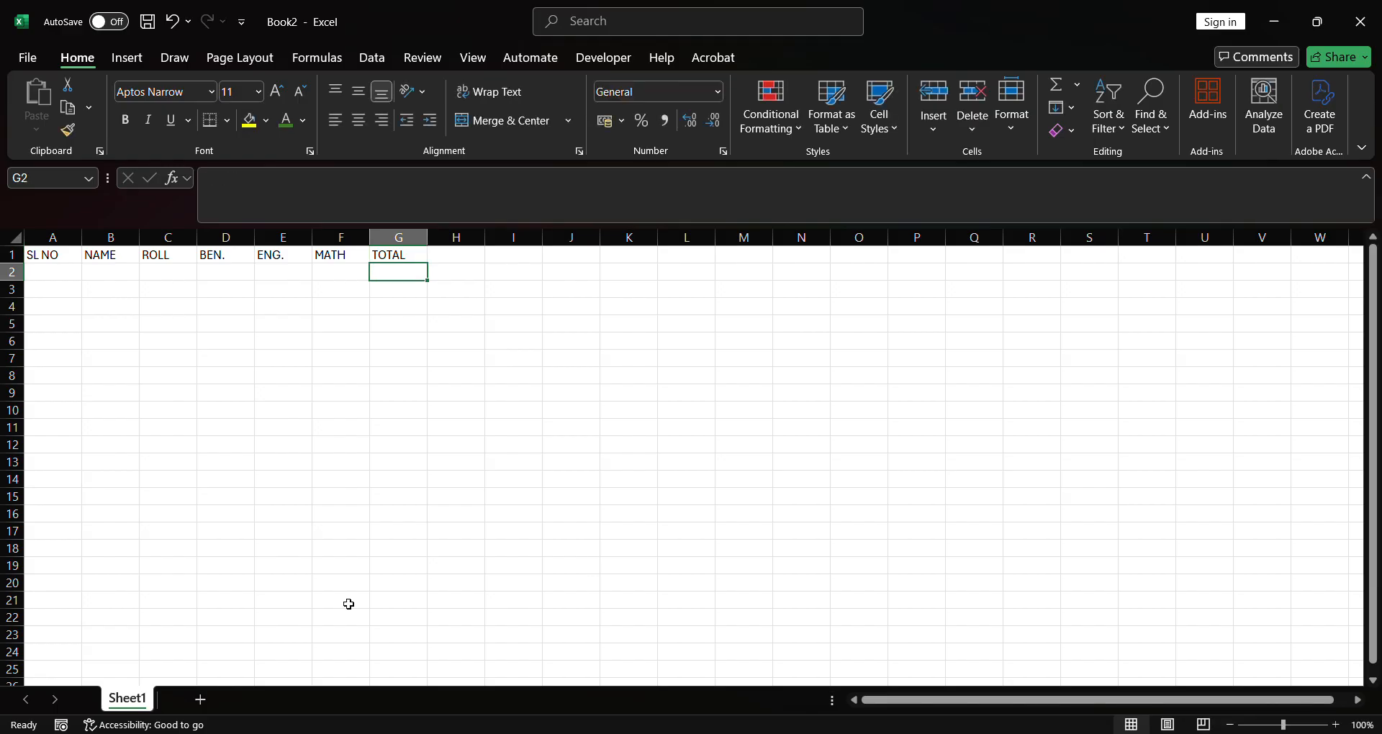
Number the SL NO column from 1 to 5 by entering 1 and 2 in A2:A3 and filling the series down to A6.
click(54, 277)
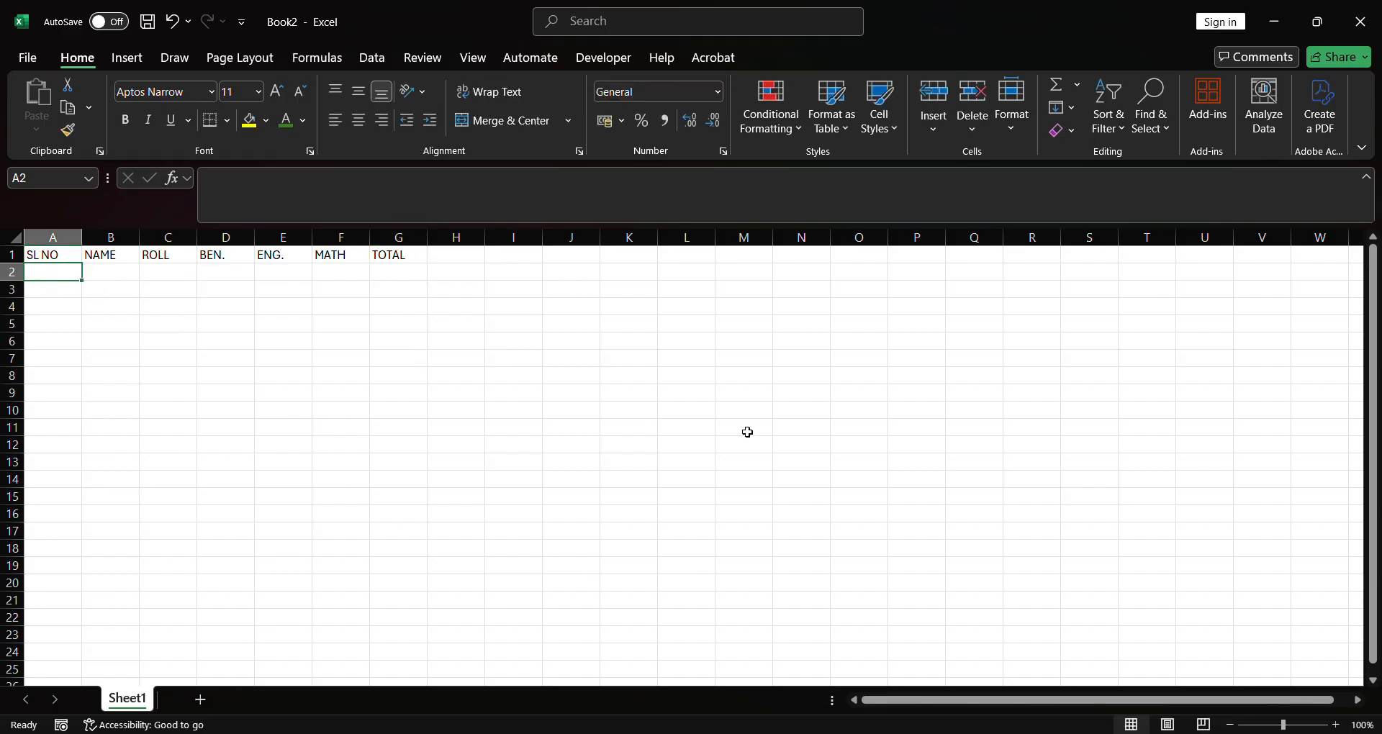
text(1)
key(Return)
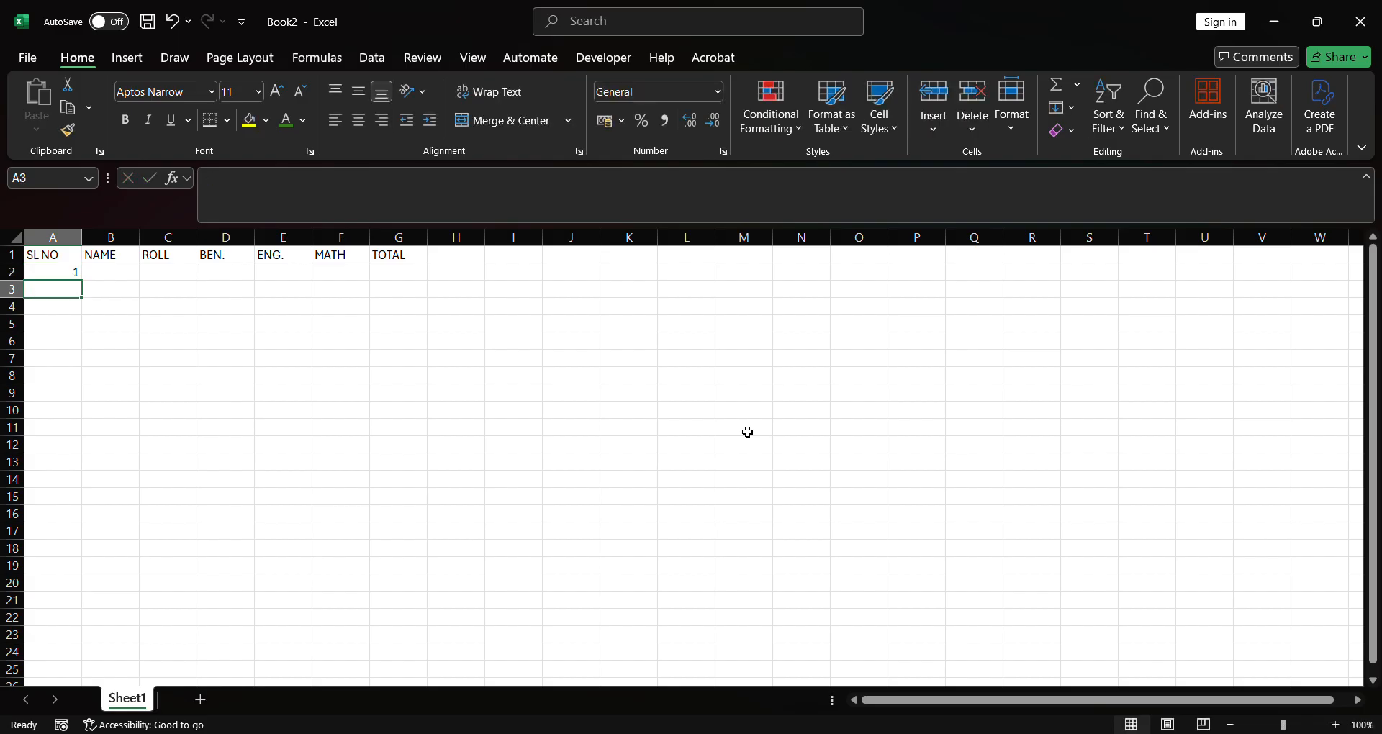
key(Return)
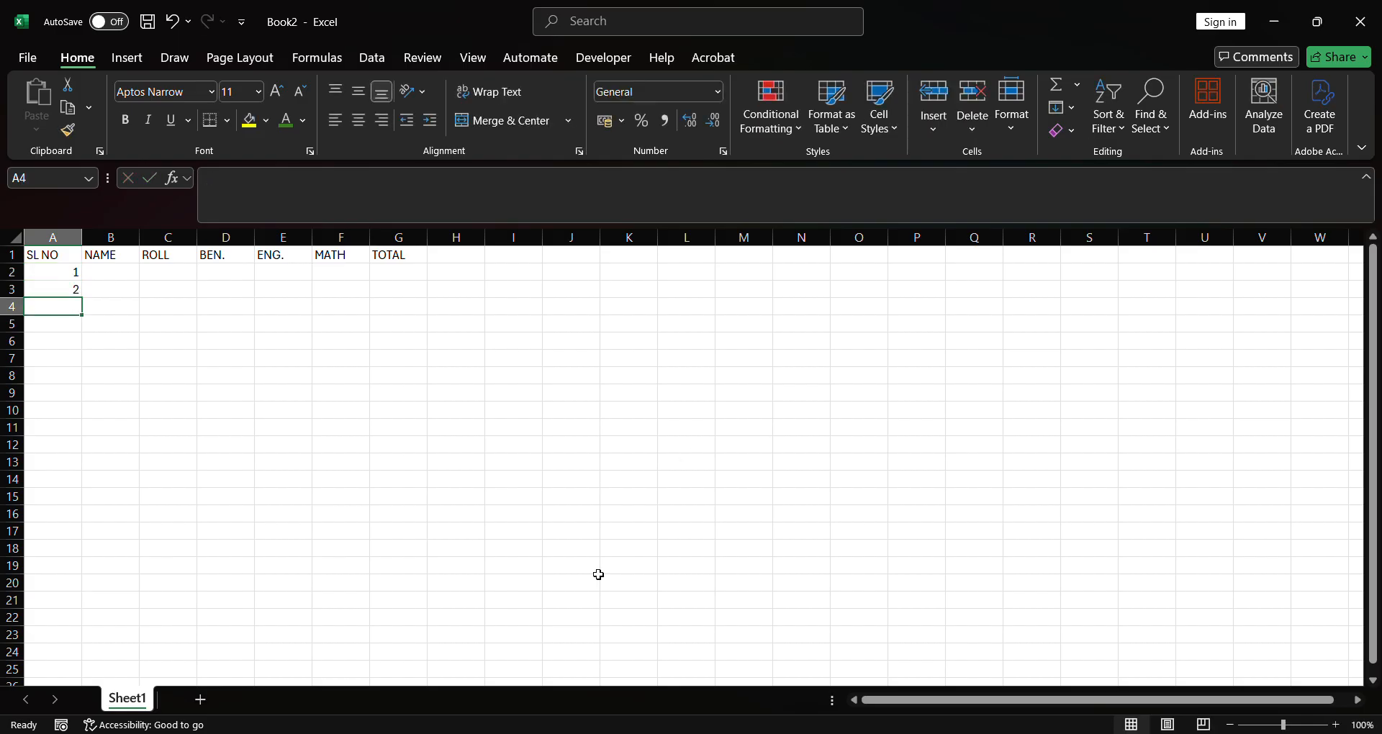
click(171, 309)
drag(70, 275, 70, 301)
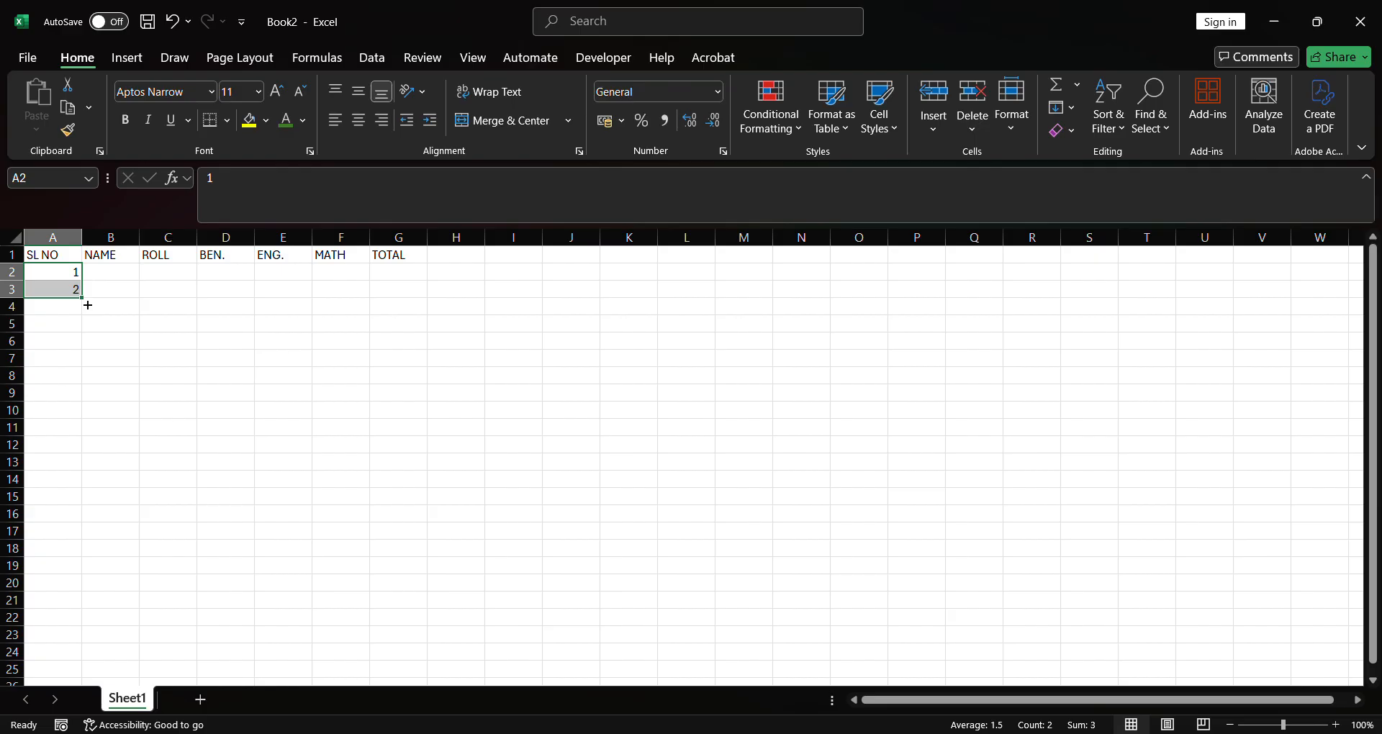
drag(88, 305, 90, 355)
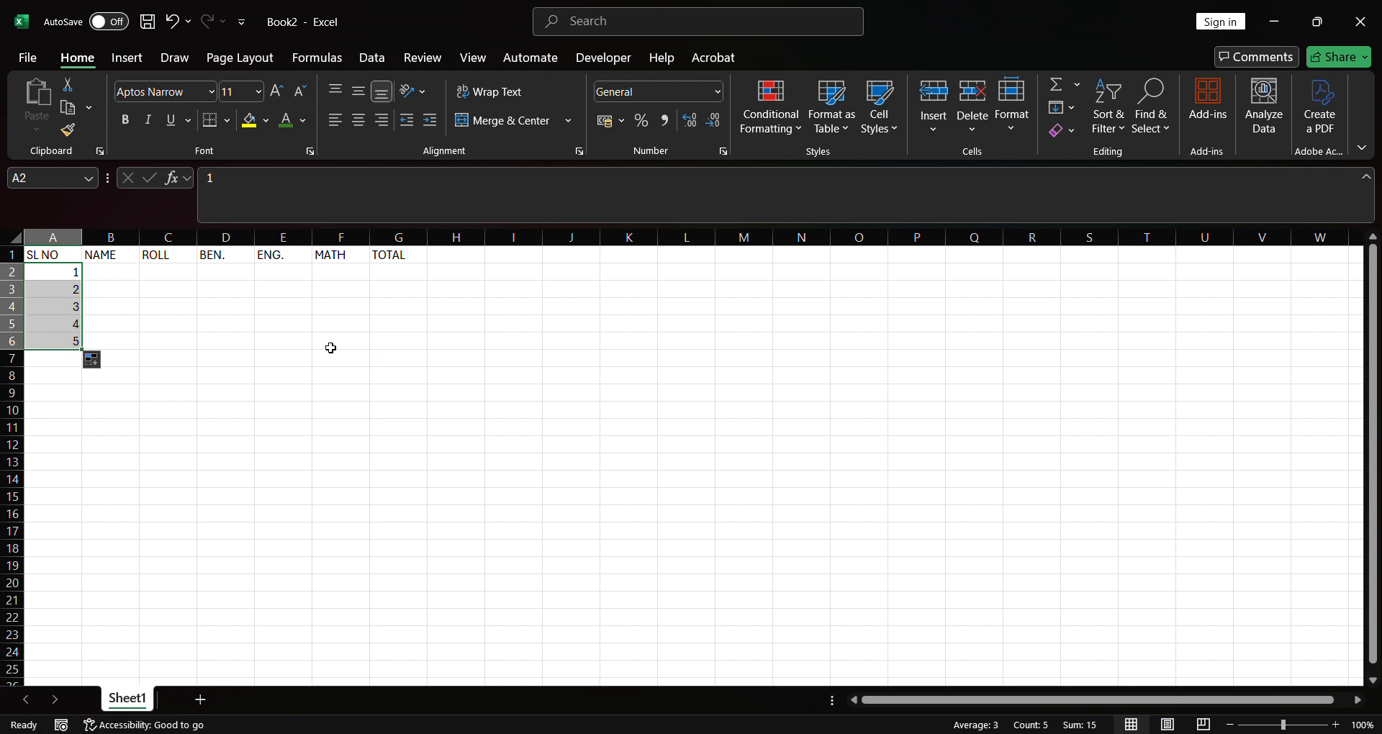
click(303, 342)
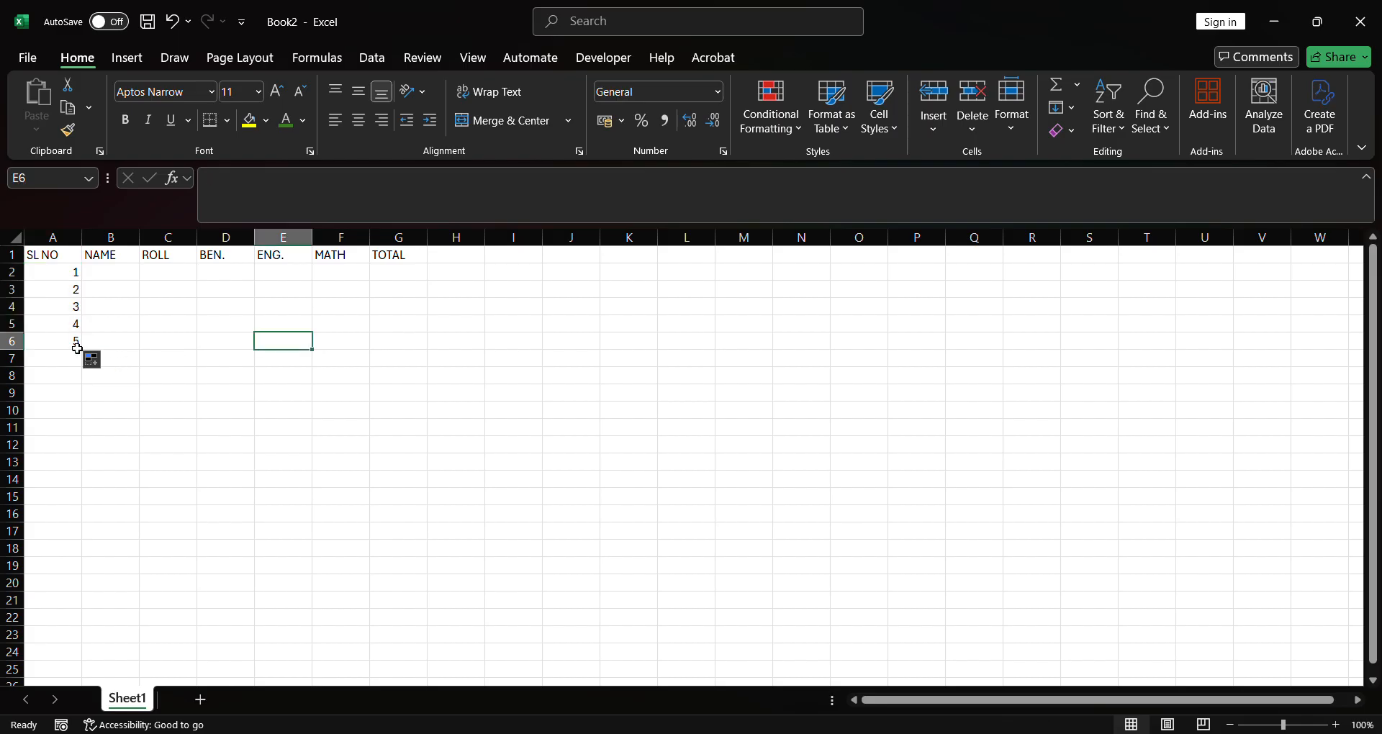
Enter the first two students' full names in cells B2 and B3 of the NAME column.
click(111, 275)
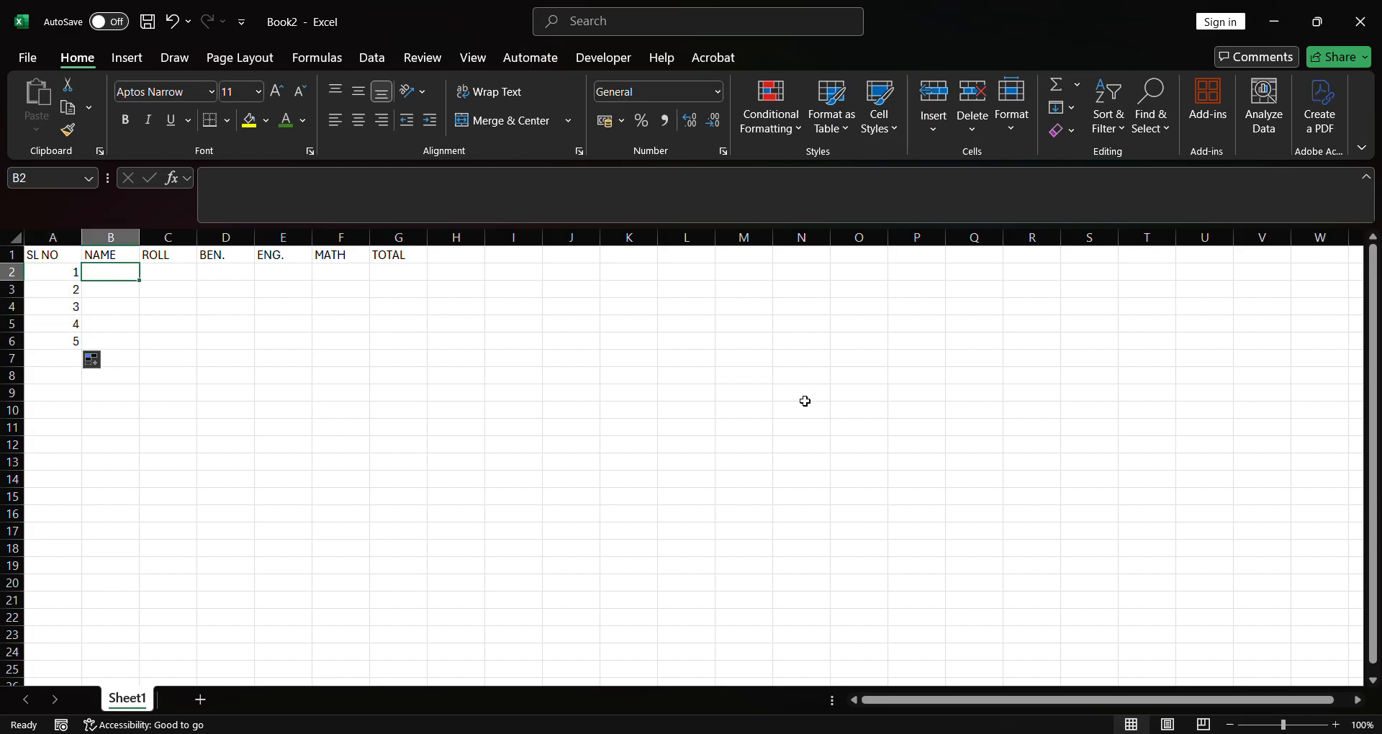
text(AVIJIT)
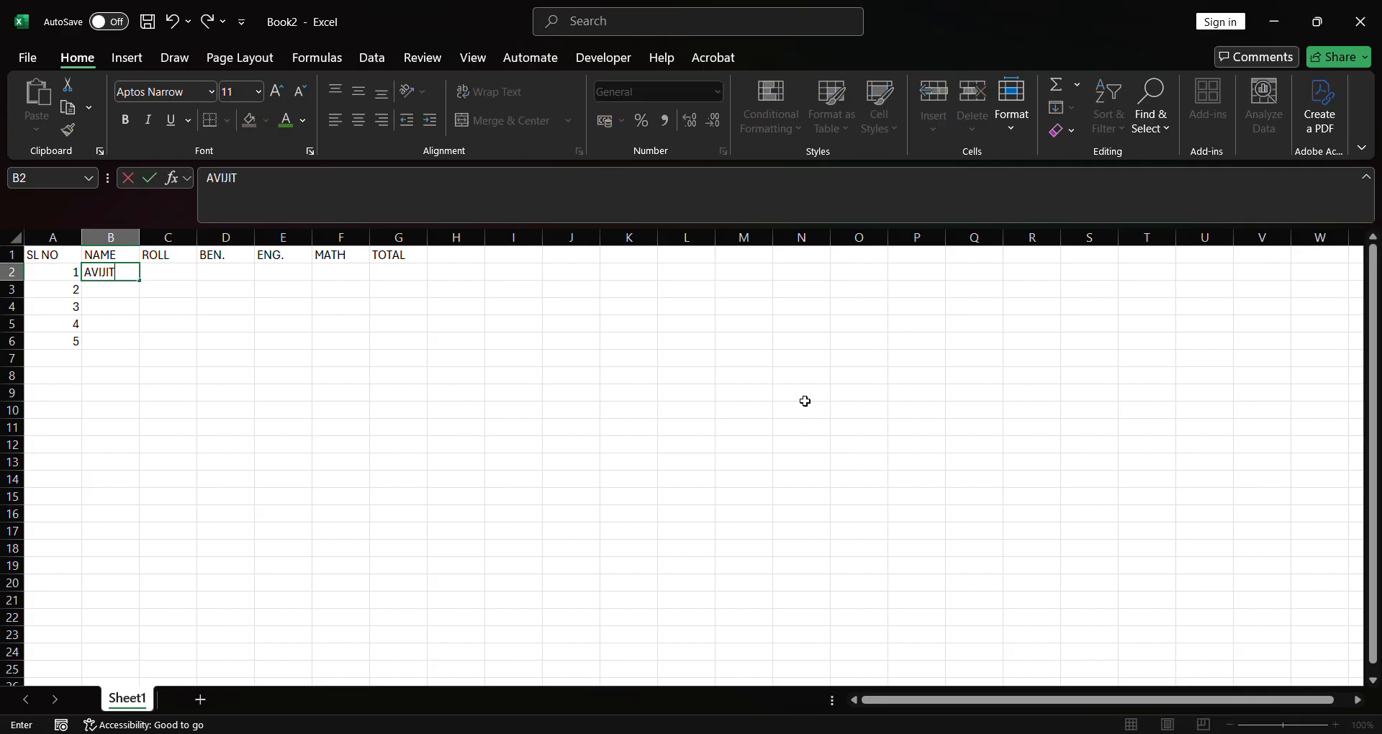
text( SARKER)
key(Return)
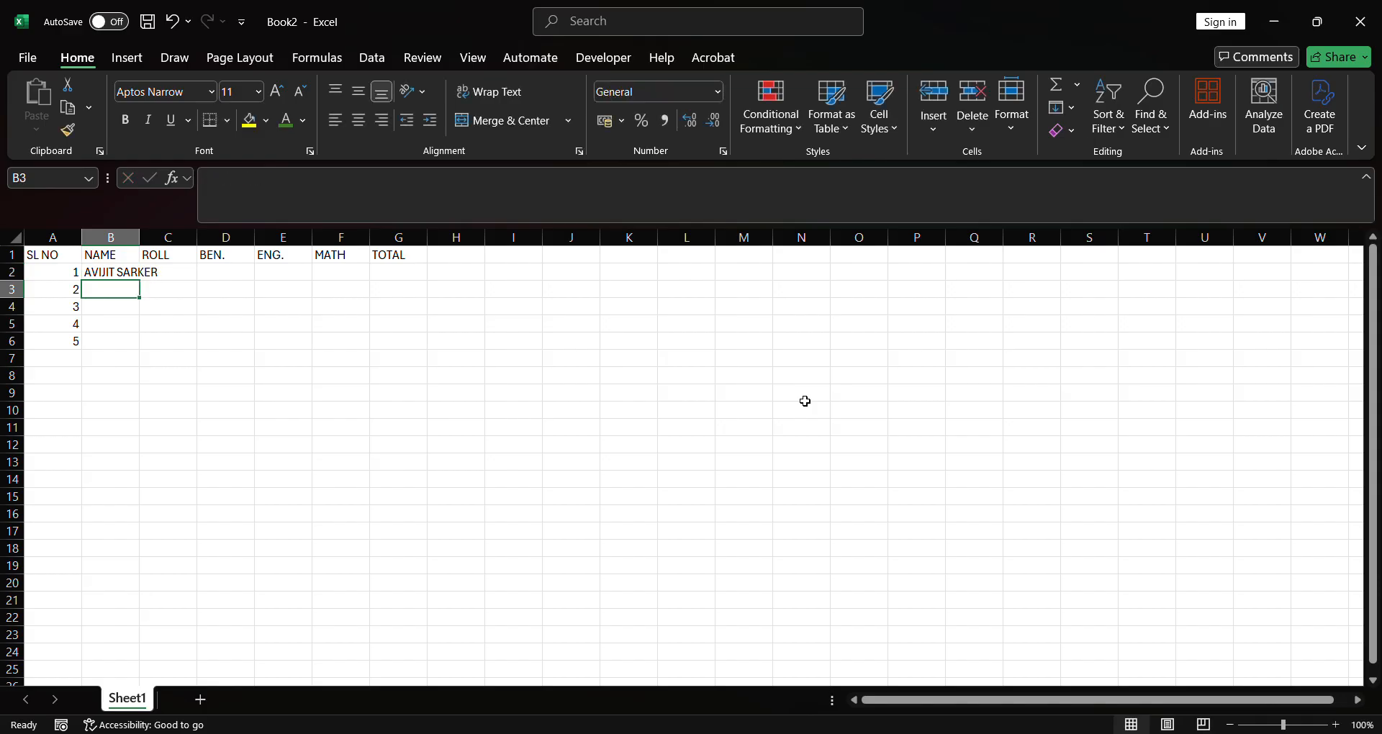
text(PRASENJIT RO)
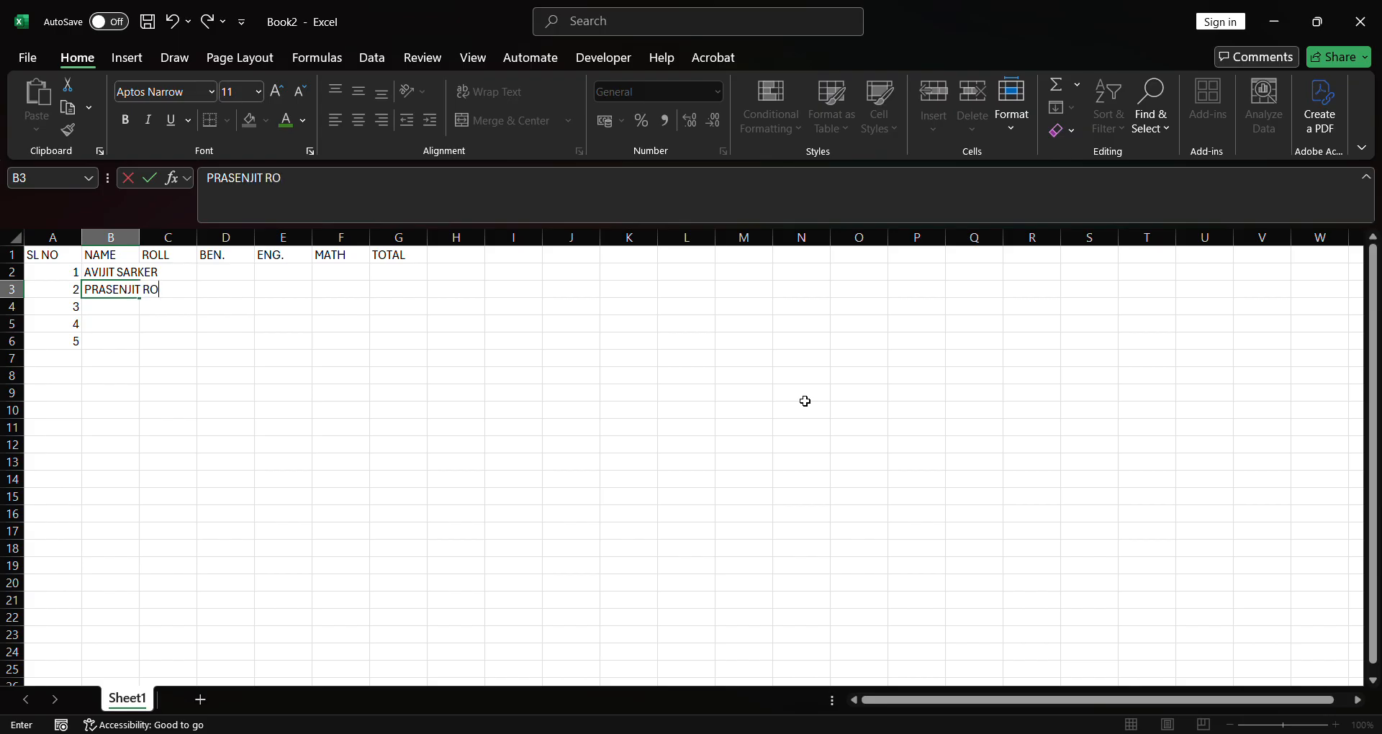
text(Y)
key(Return)
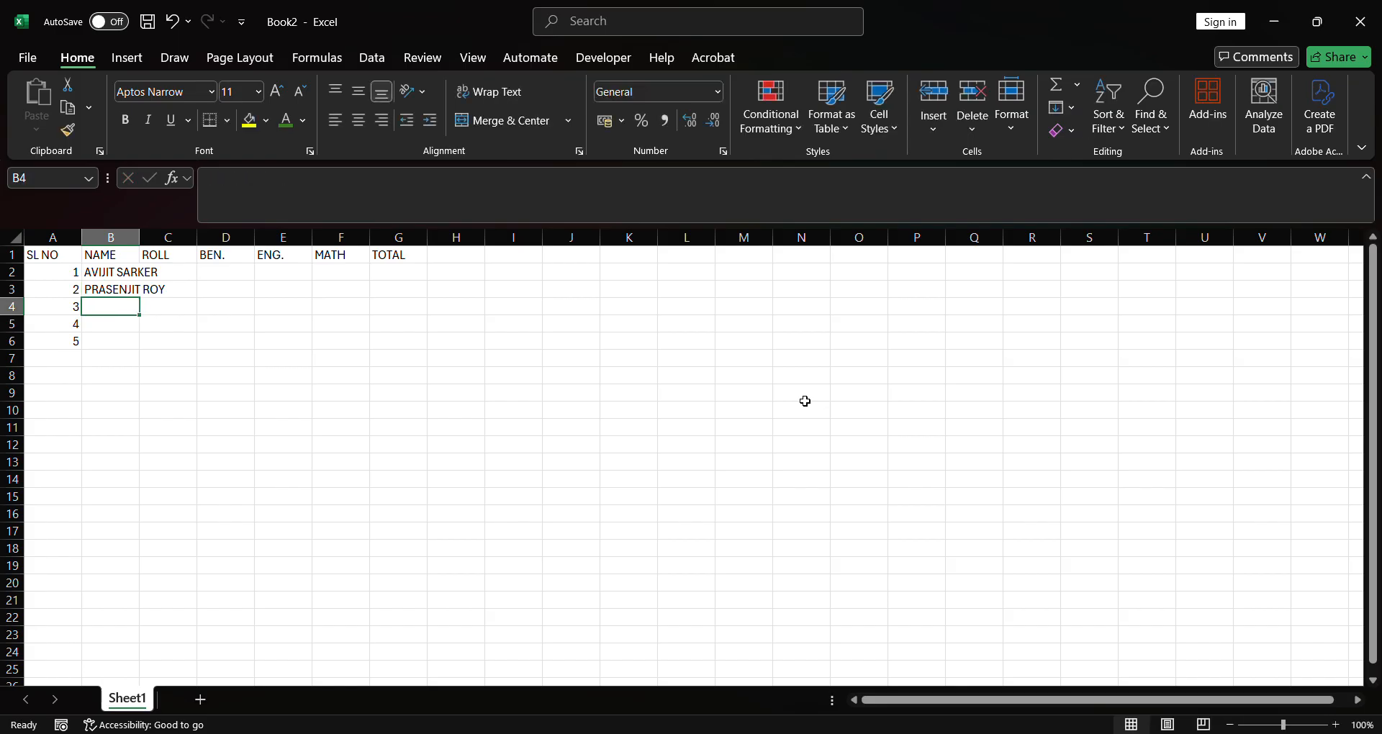
Enter the remaining three students' full names in cells B4 to B6.
text(AR)
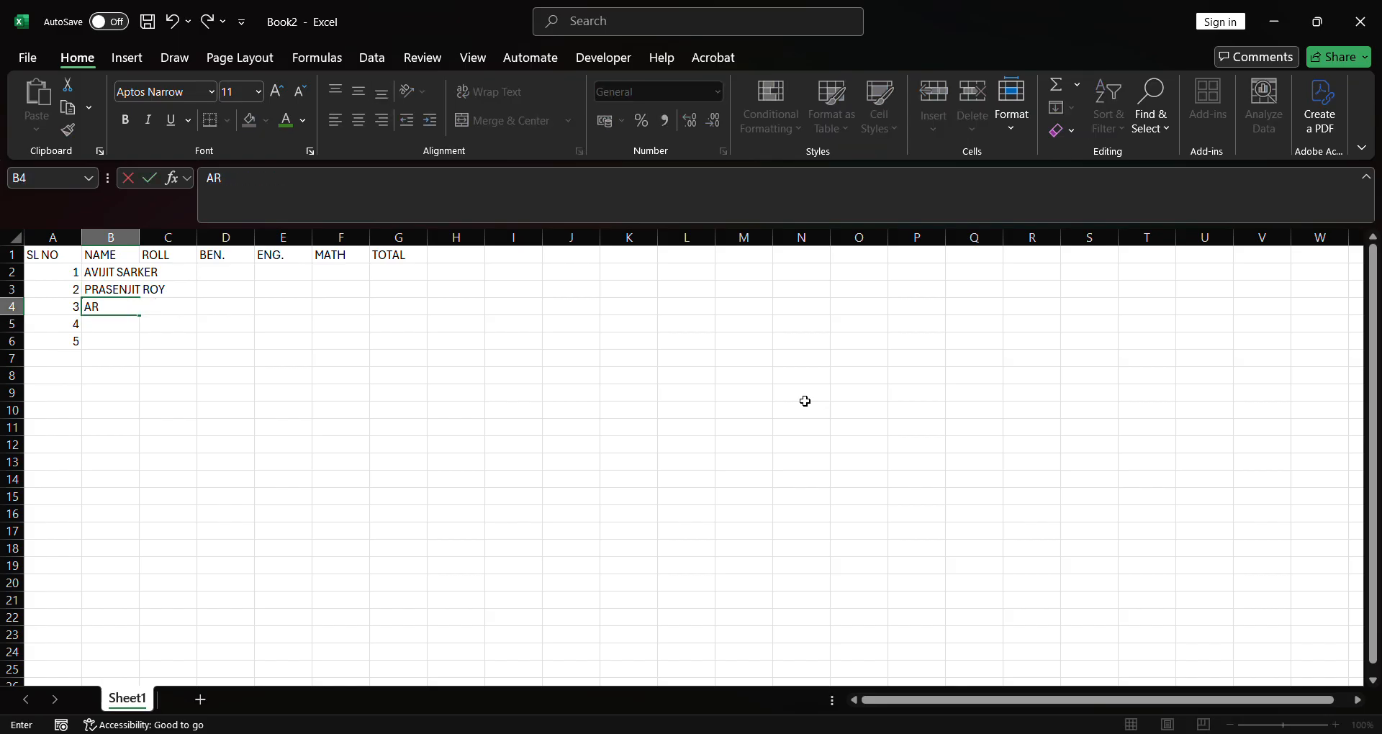
text(NAB DAS)
key(Return)
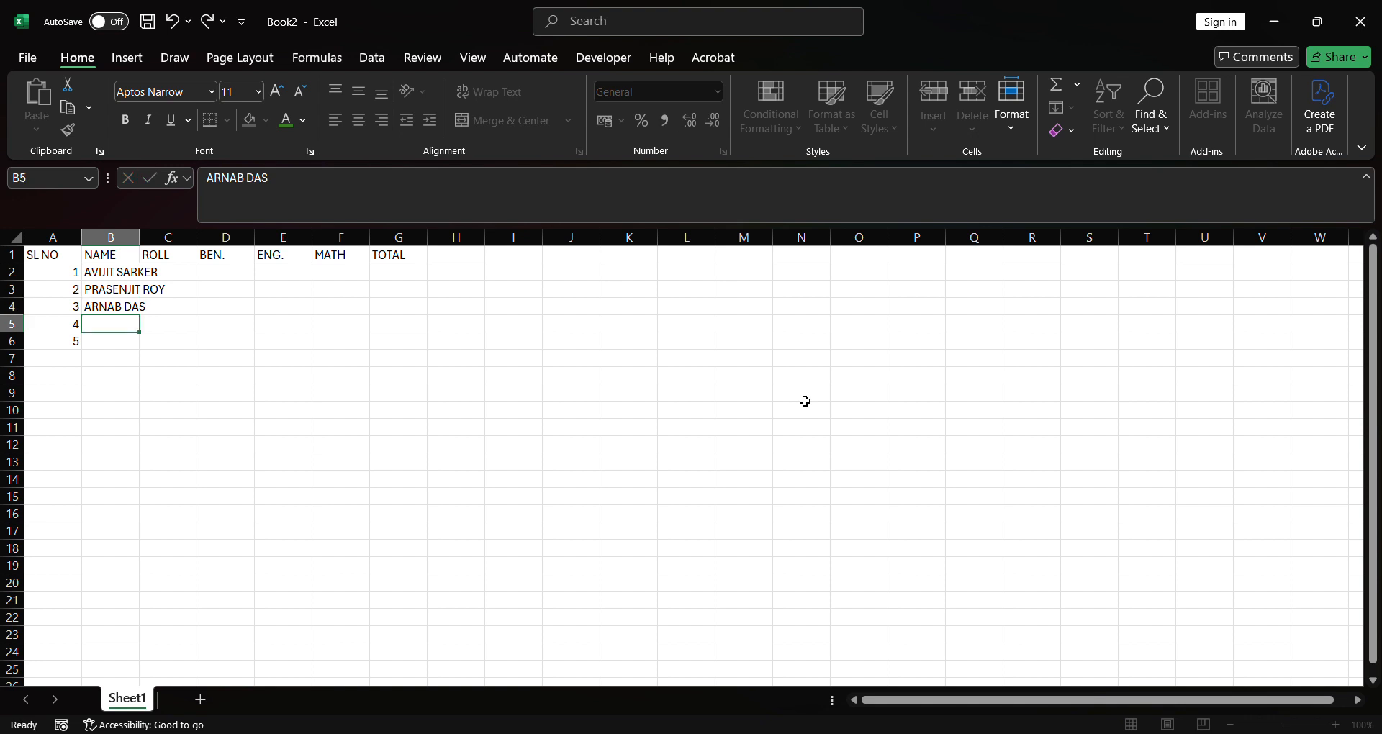
text(S)
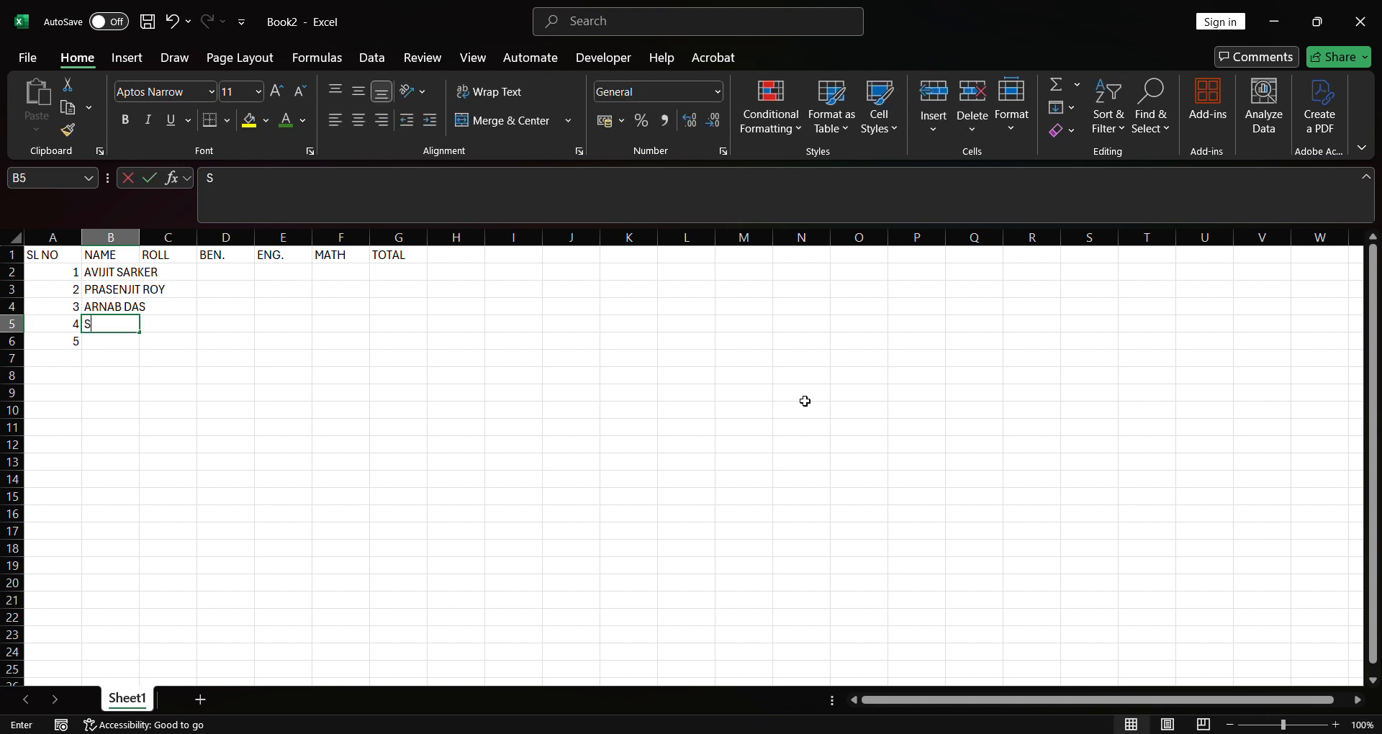
text(UDIP SAMAN)
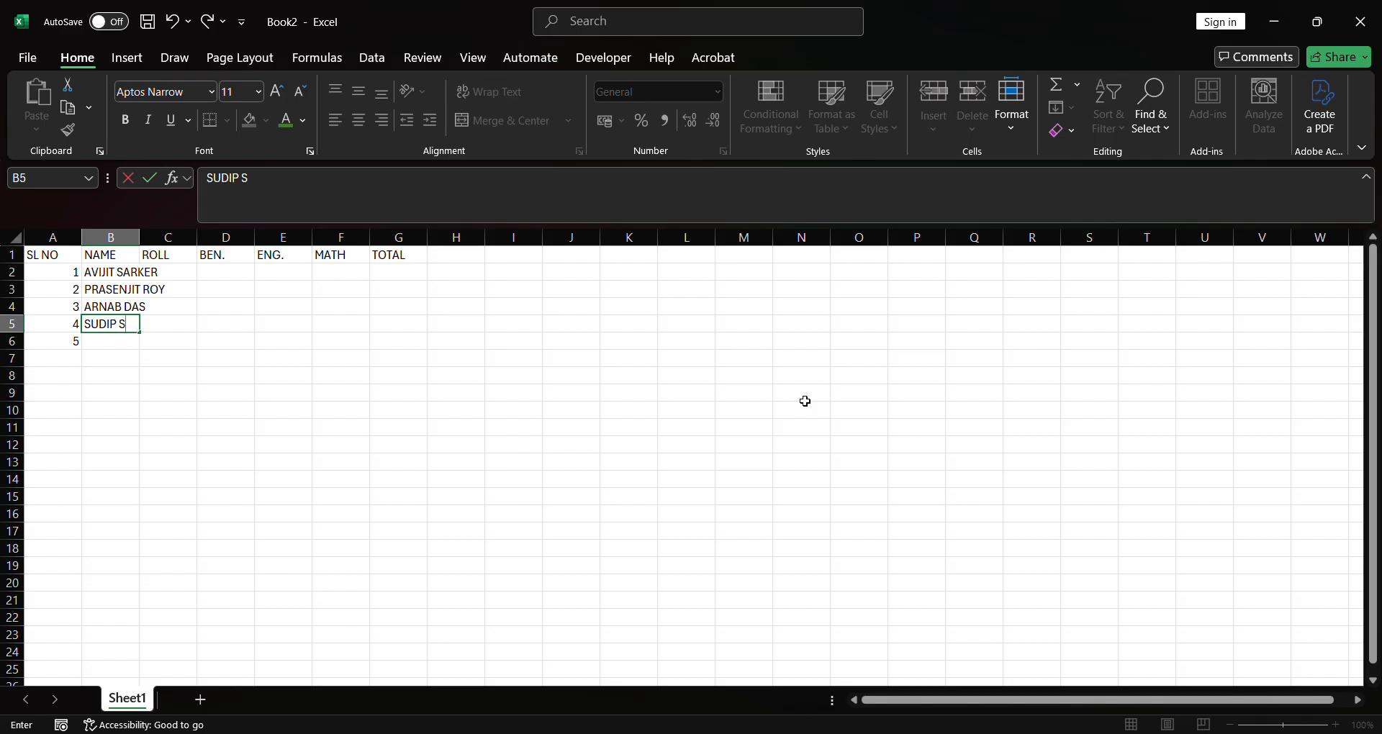
text(TA)
key(Return)
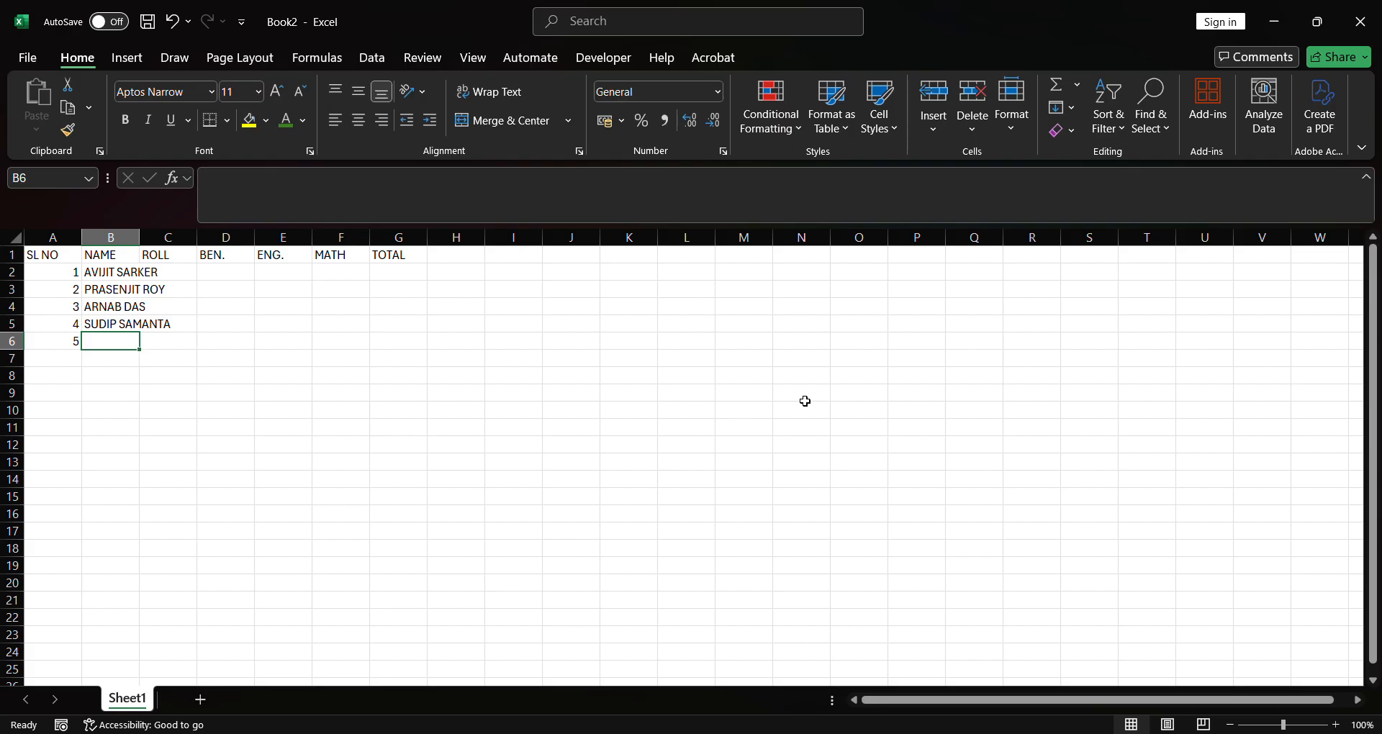
text(BISW)
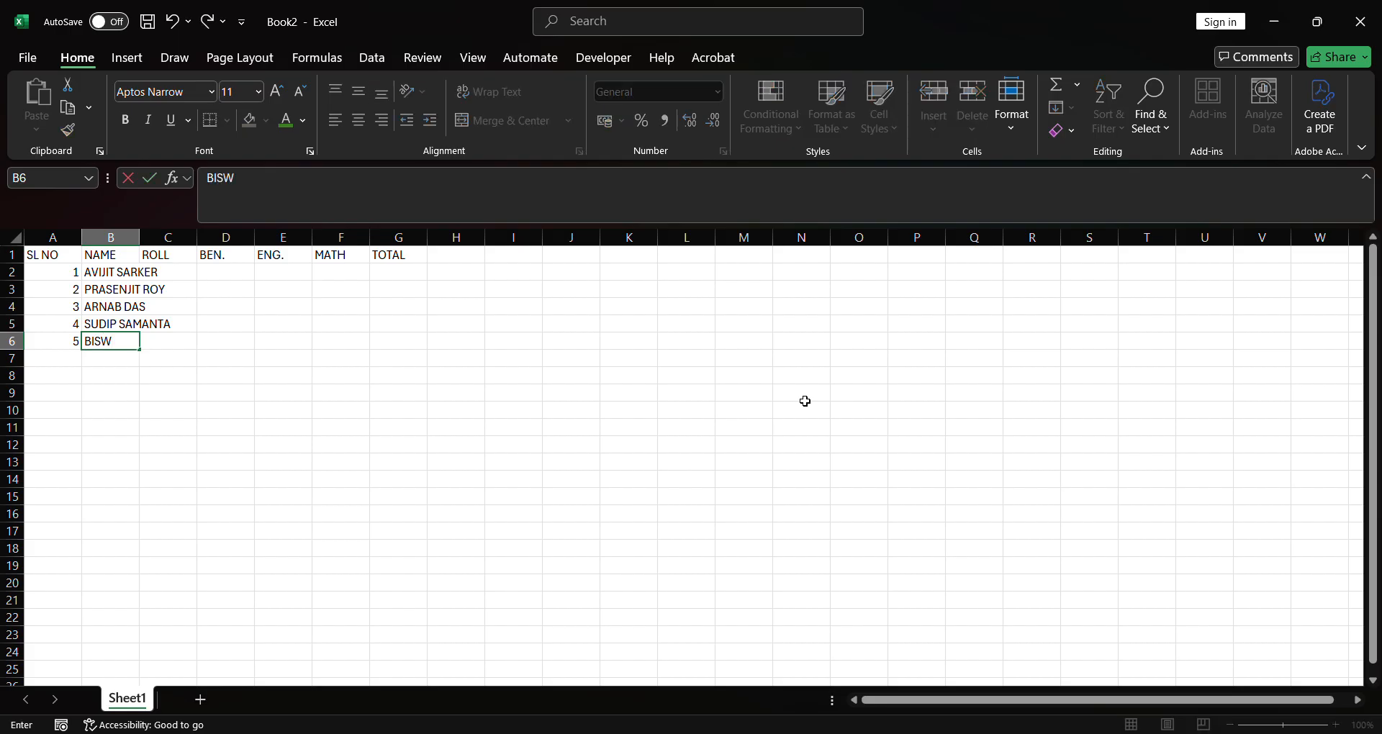
text(AJIT DAS)
key(Return)
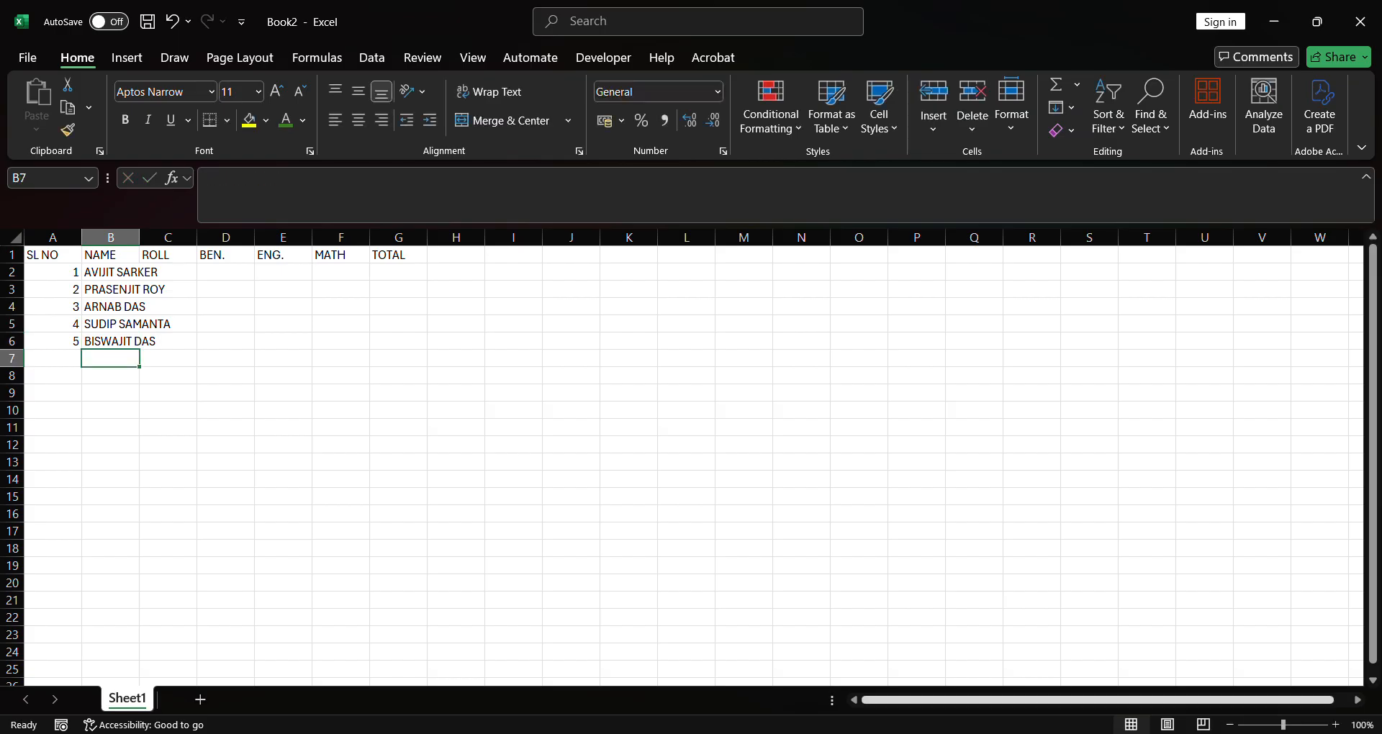
Fill the ROLL column with 2, 6, 10, 4 and 3 in cells C2 to C6.
click(196, 275)
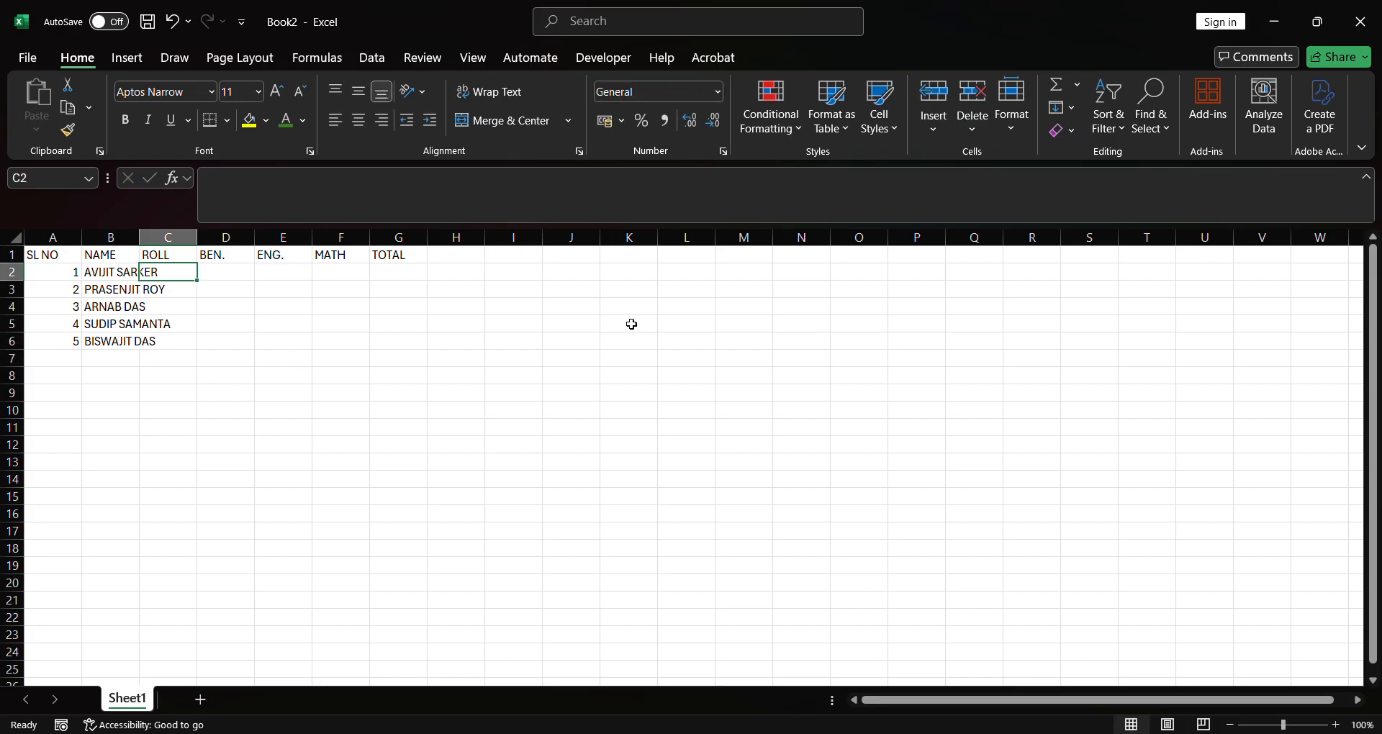
text(2)
key(Return)
text(6)
key(Return)
text(10)
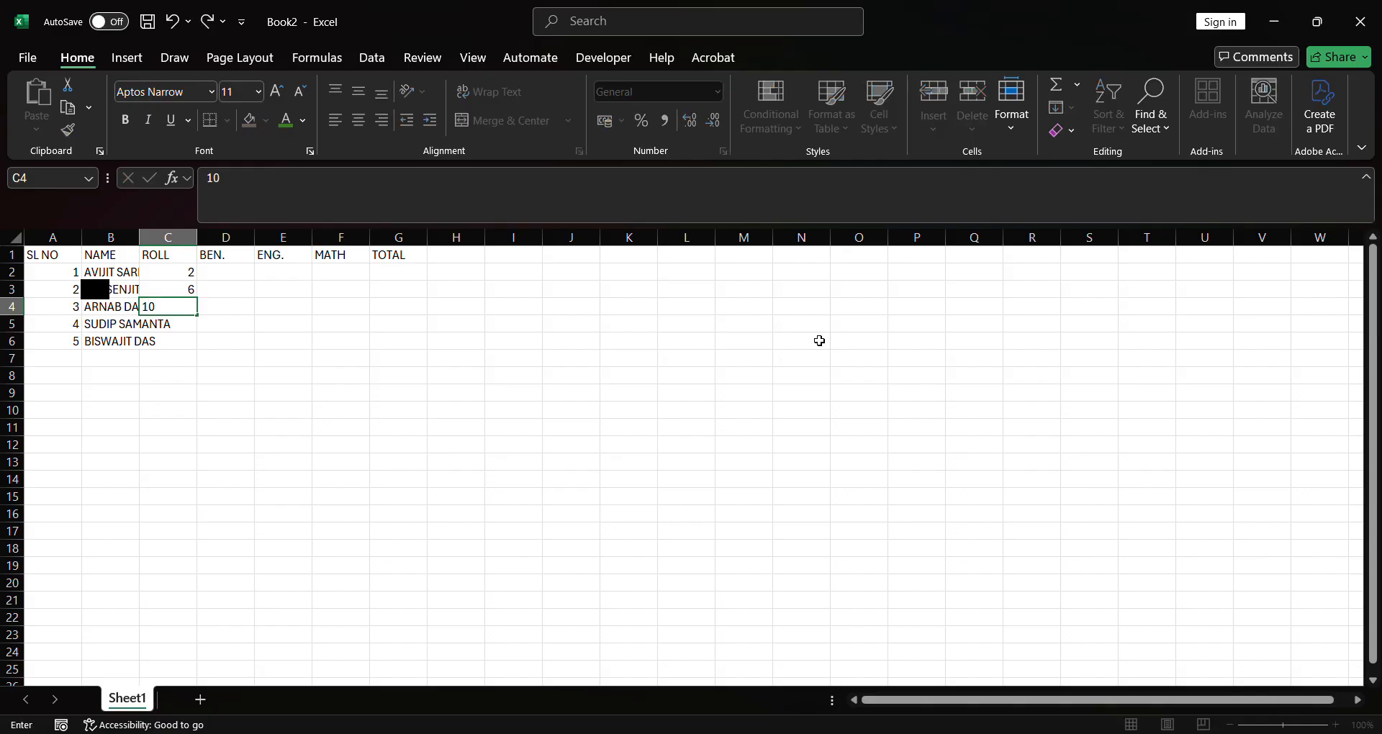
key(Return)
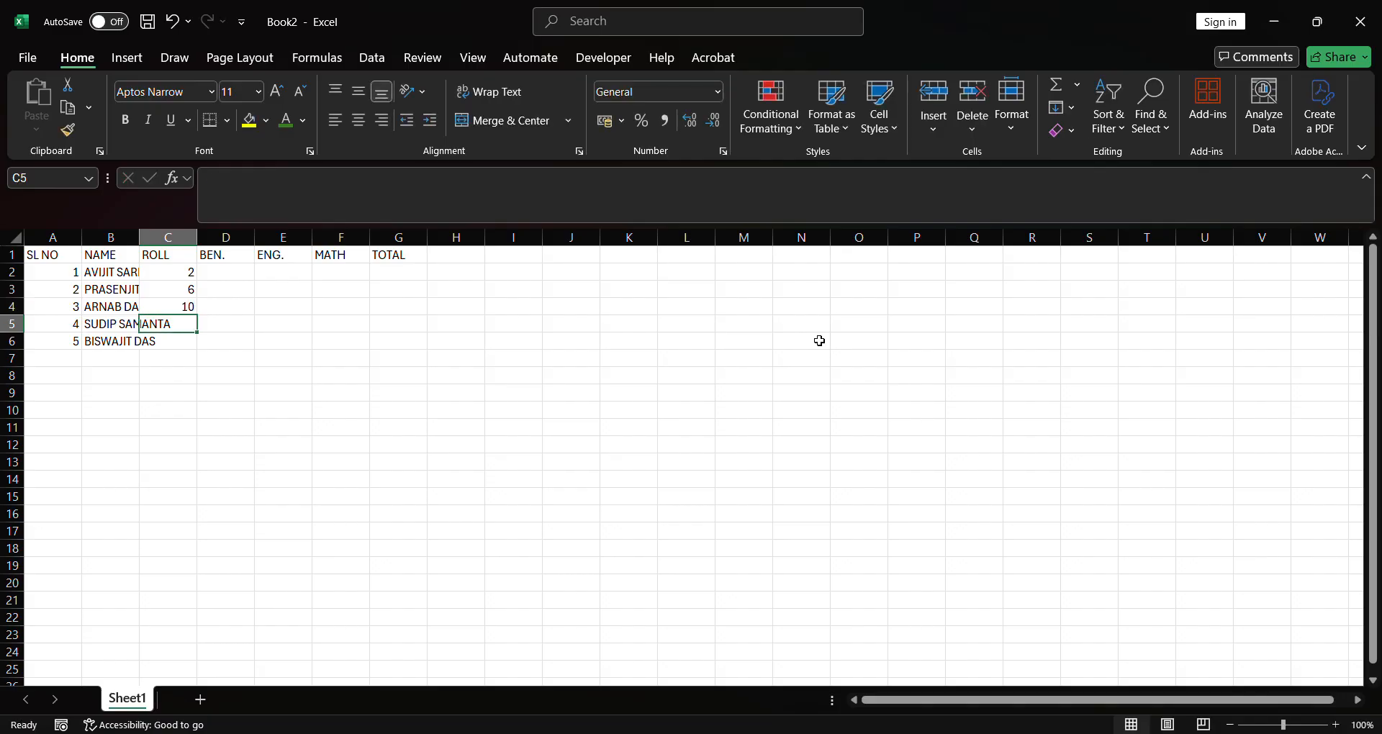
text(4)
key(Return)
text(3)
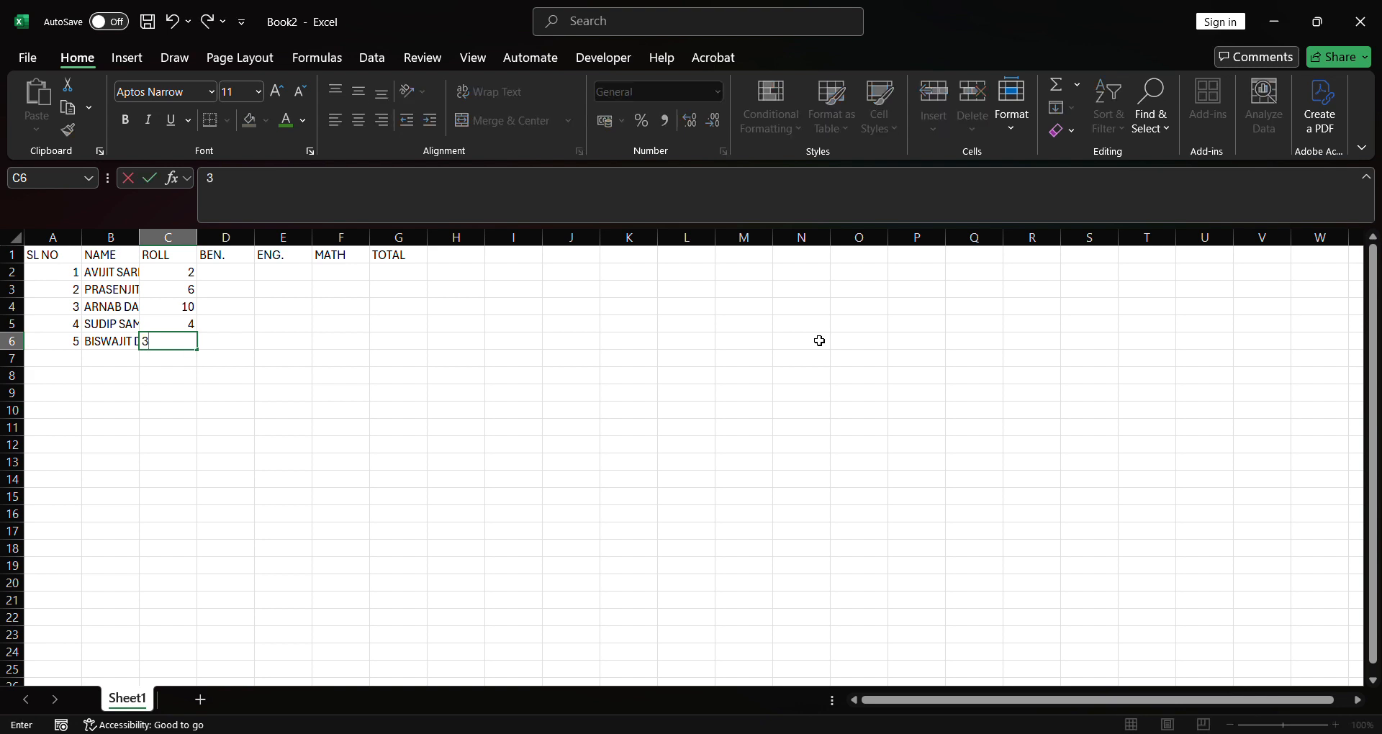
key(Return)
click(365, 341)
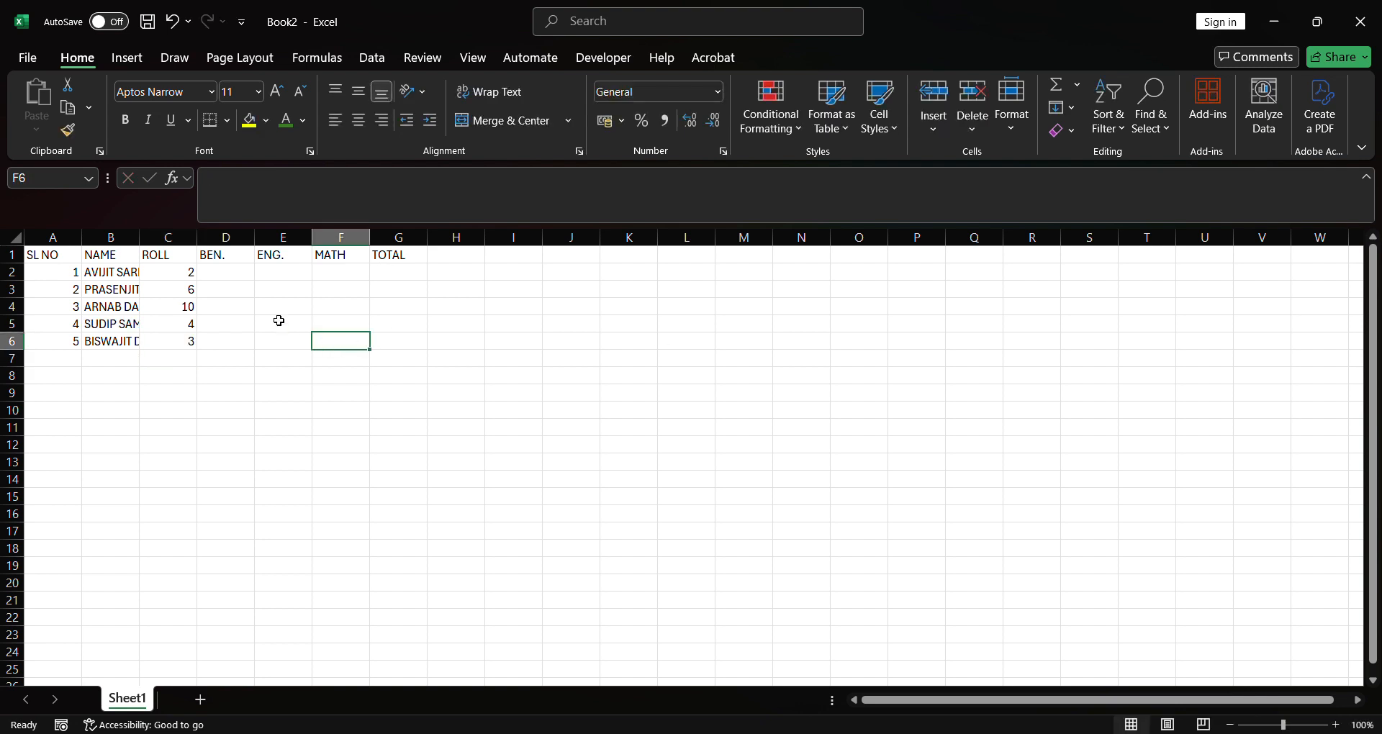
click(342, 310)
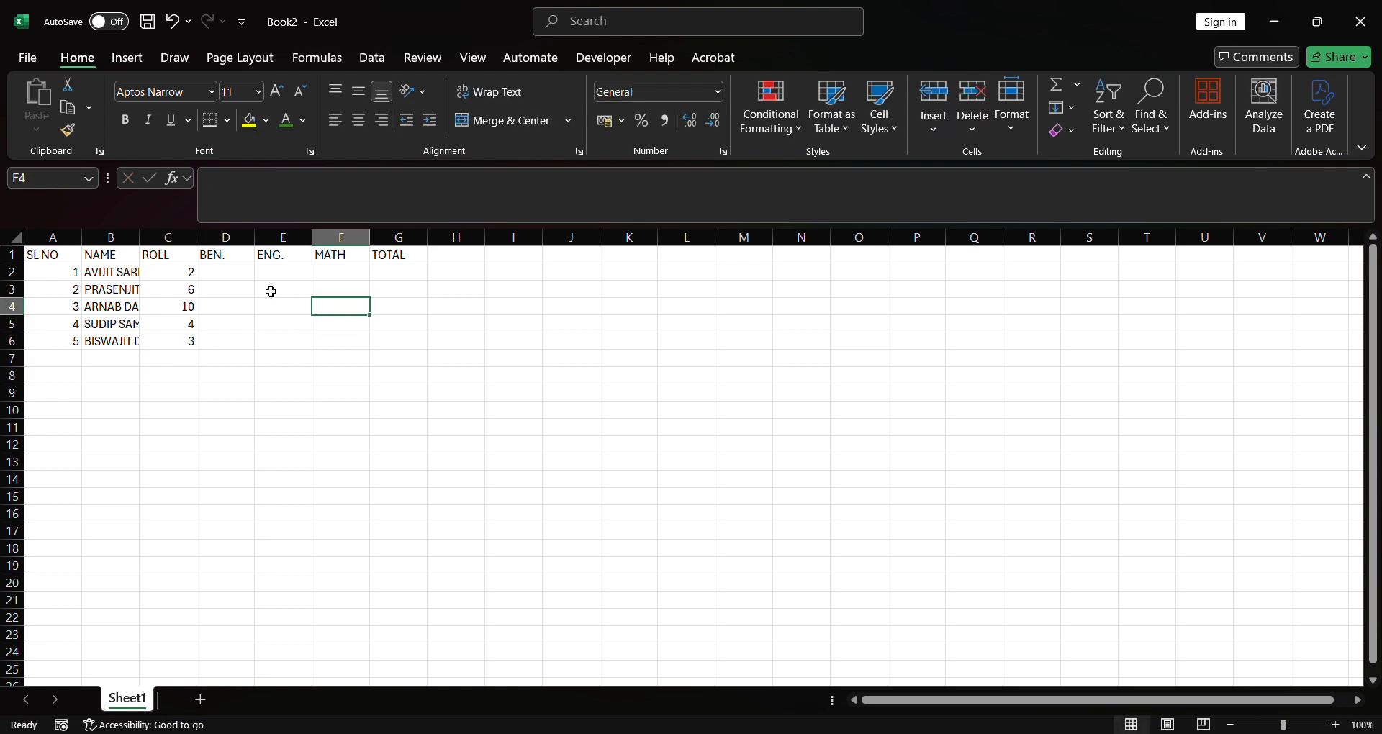
Enter the BEN. marks 15, 18, 25, 40 and 35 in cells D2 to D6.
click(237, 275)
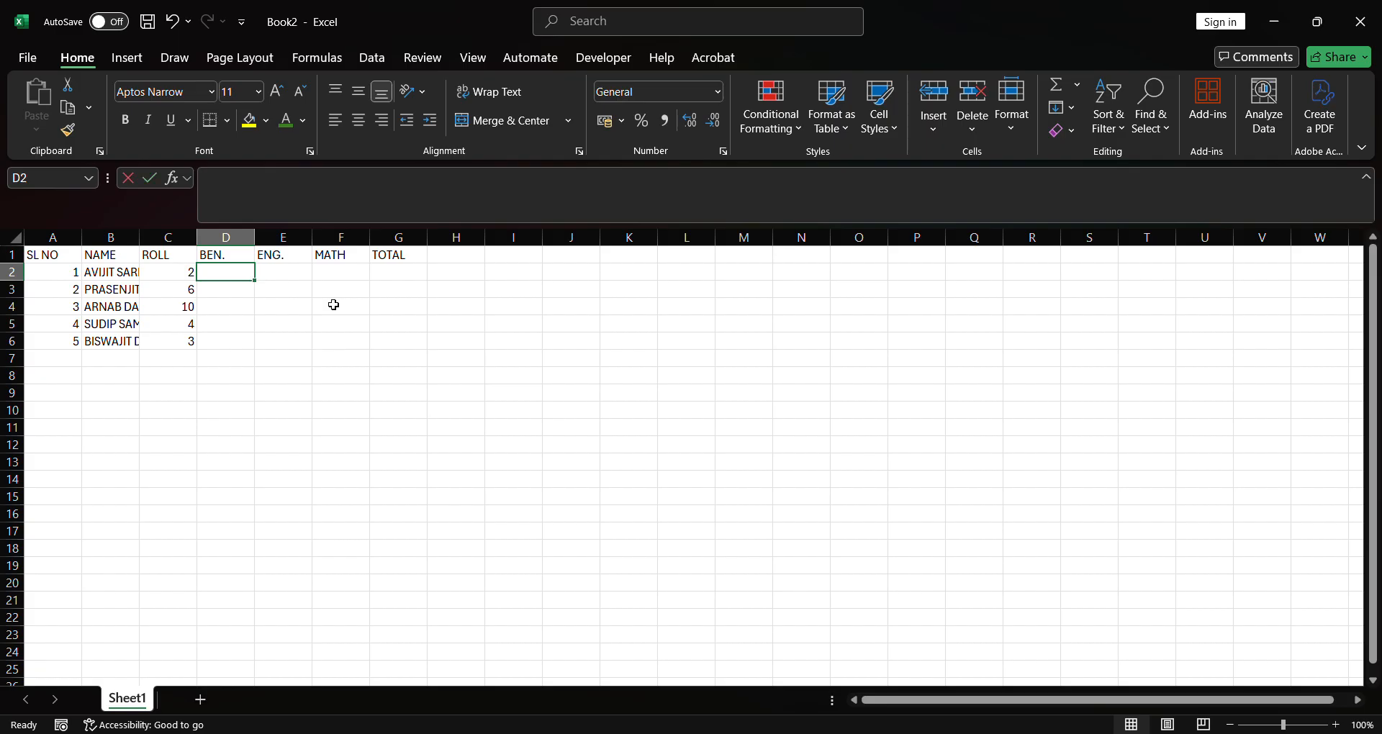
text(15)
key(Return)
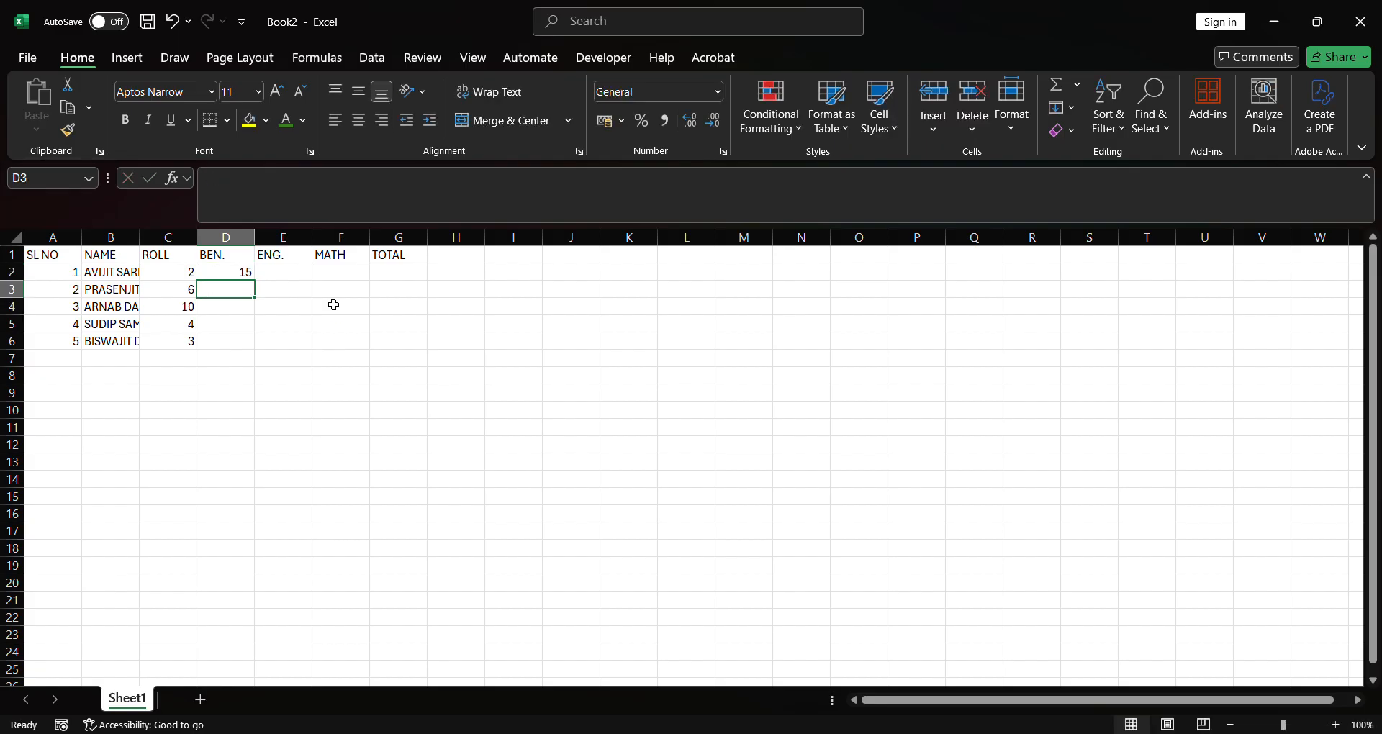
text(18)
key(Return)
text(25)
key(Return)
text(4)
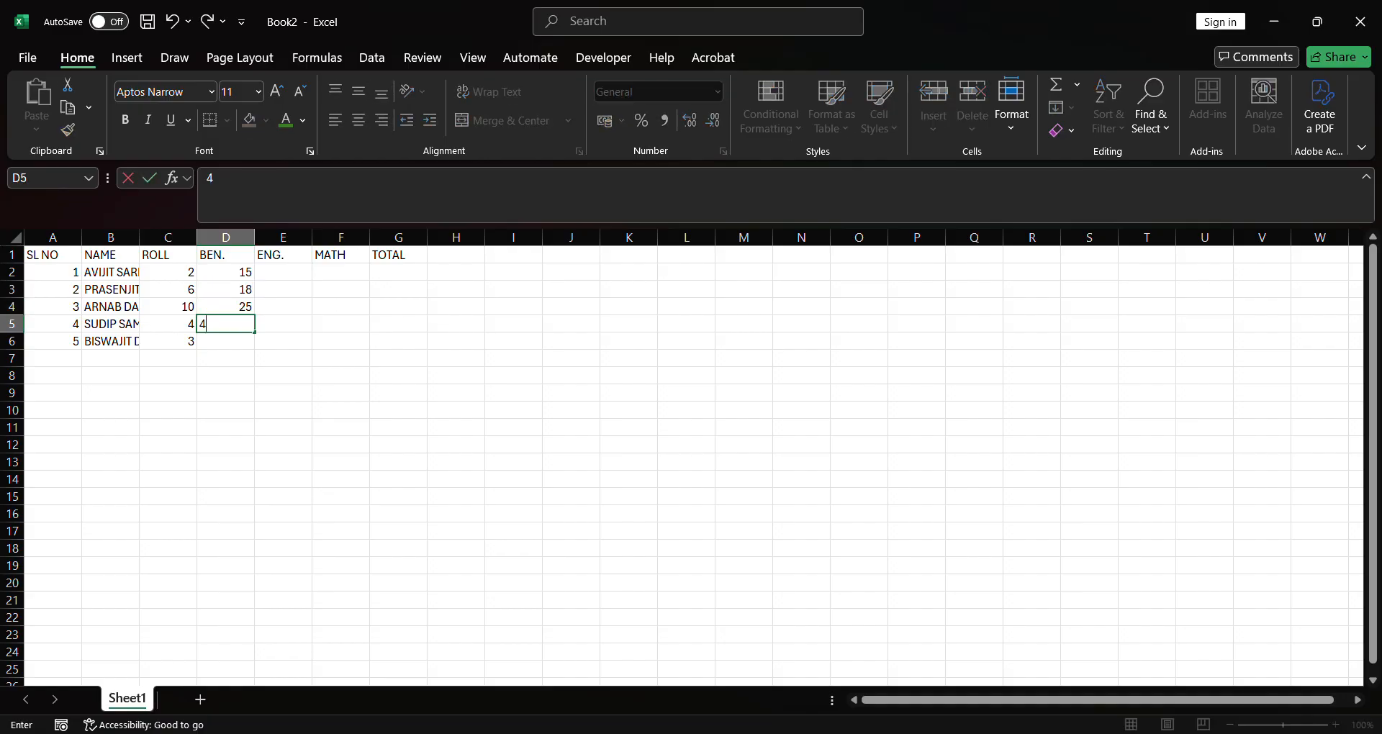
text(0)
key(Return)
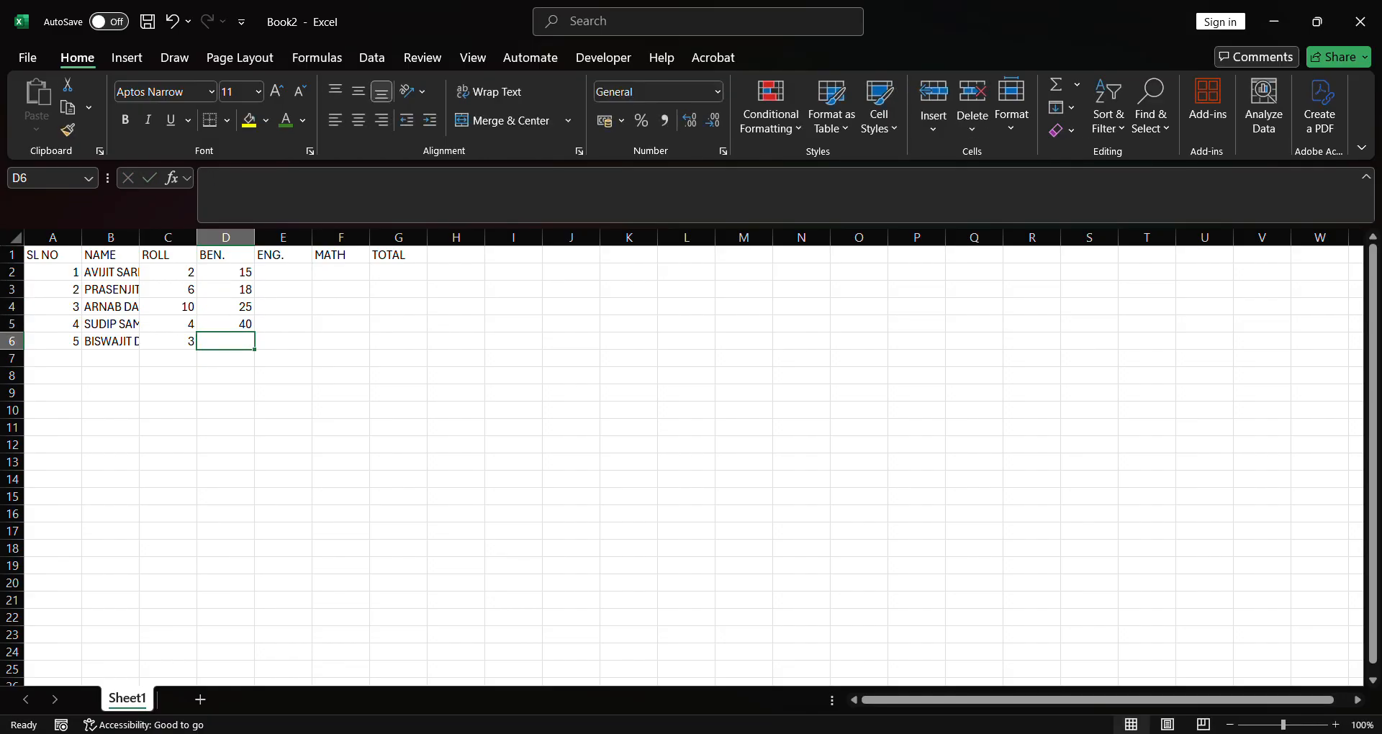
text(35)
key(Return)
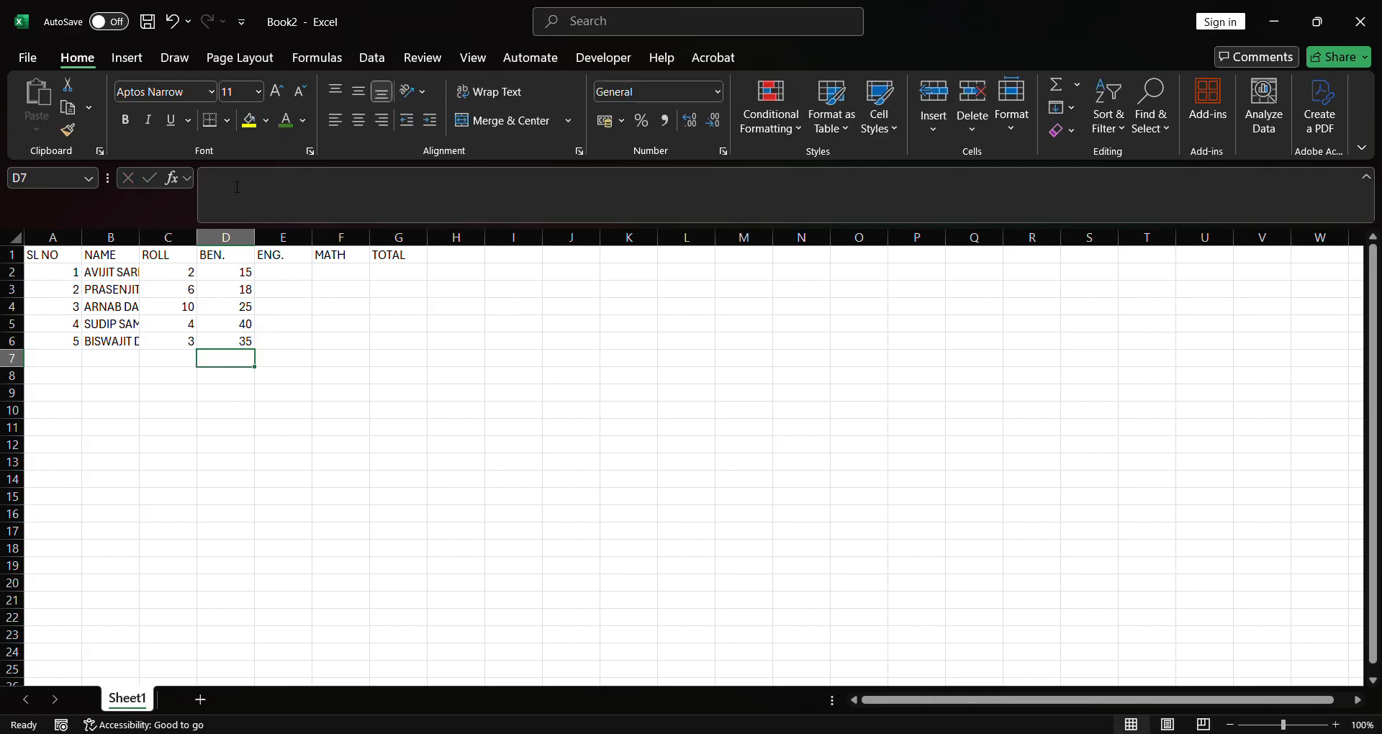
Enter the ENG. marks 25, 10, 16, 35 and 10 in cells E2 to E6.
click(292, 274)
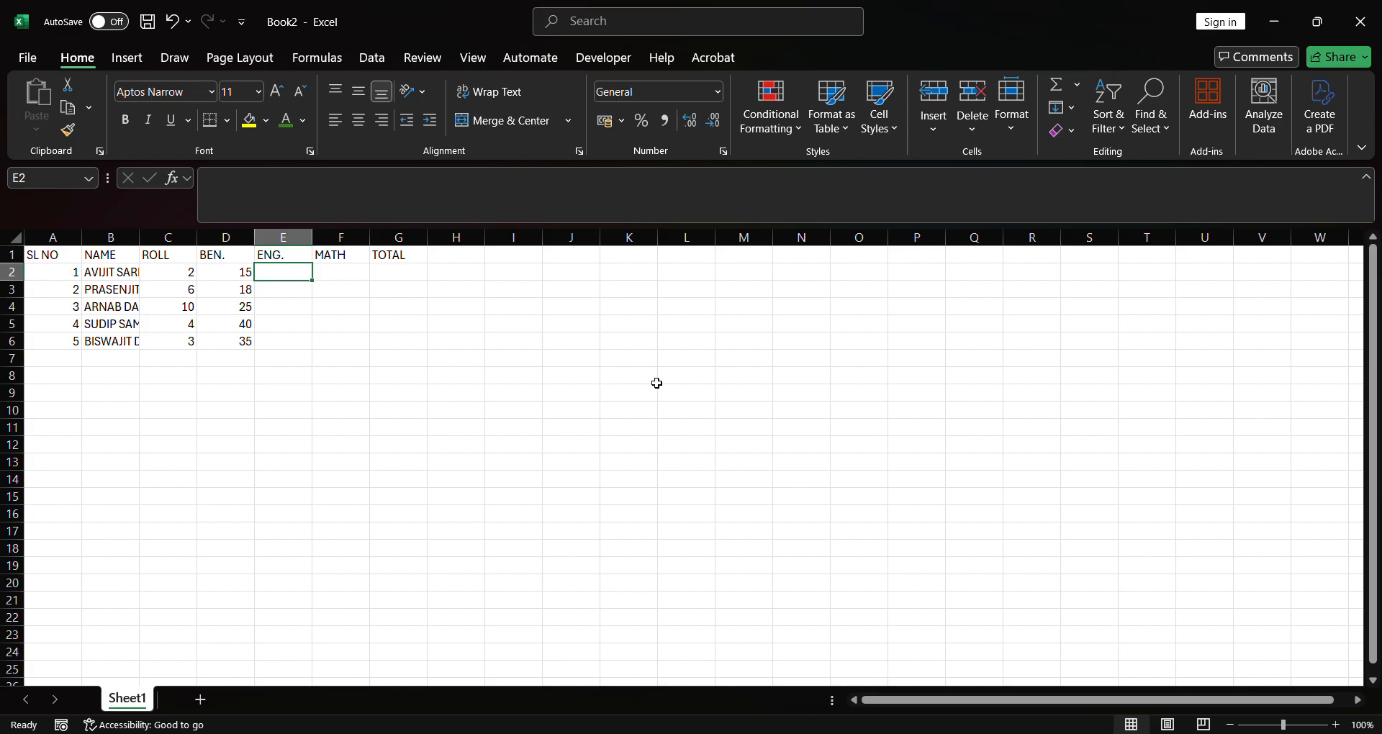
text(25)
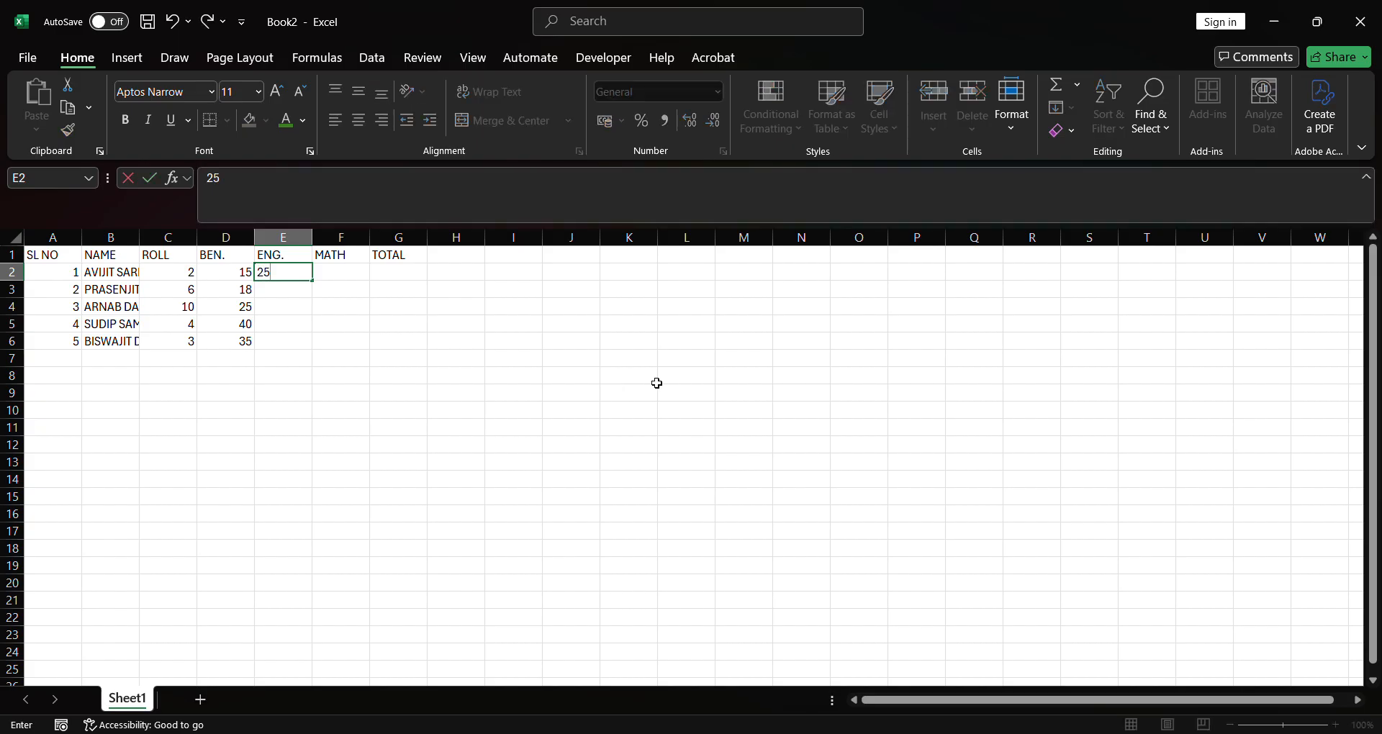
key(Return)
text(10)
key(Return)
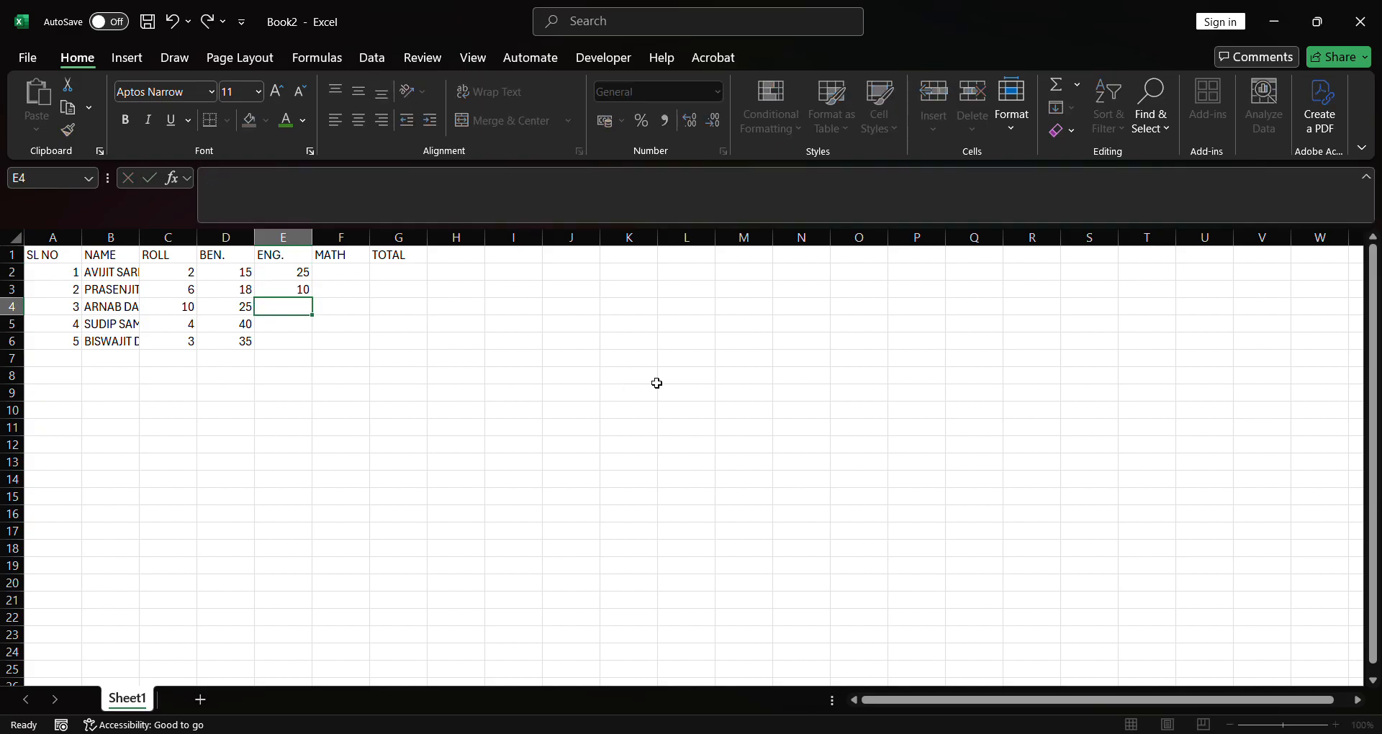
text(16)
key(Return)
text(3)
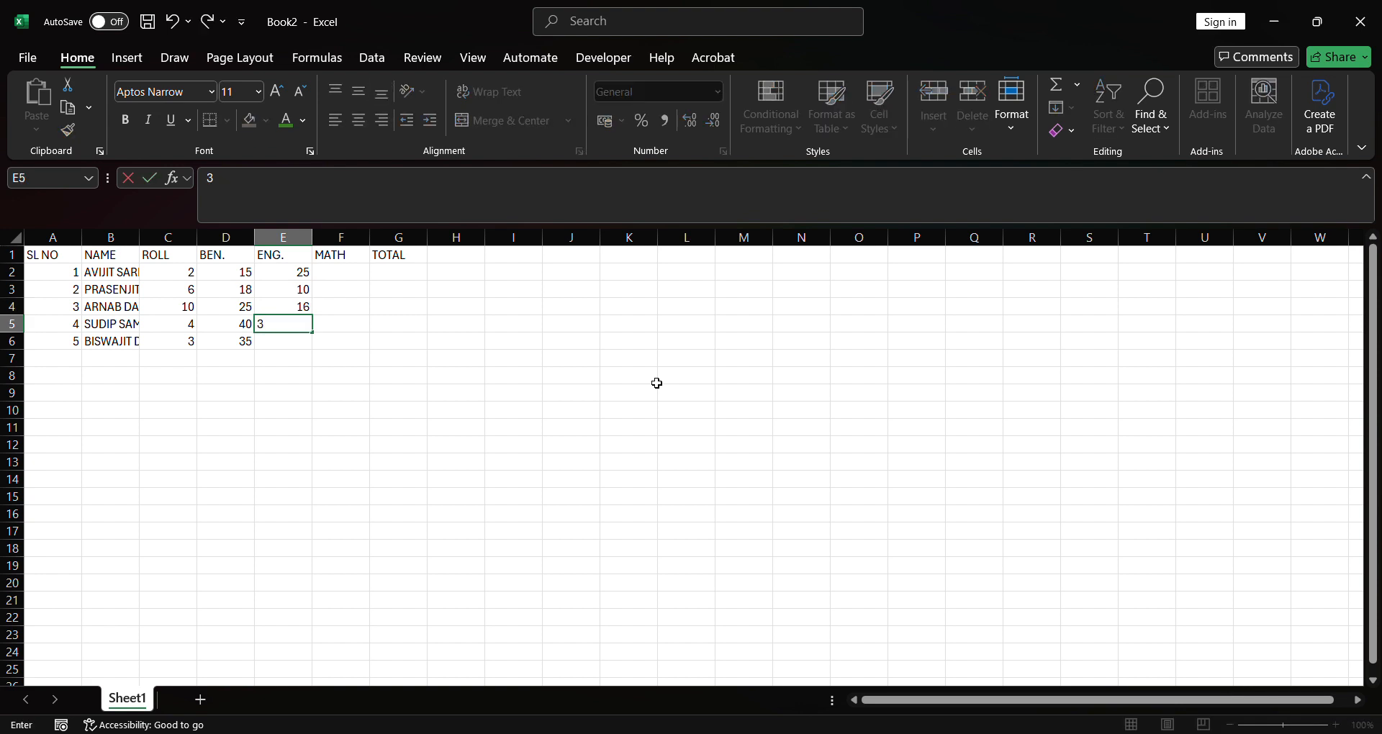
text(5)
key(Return)
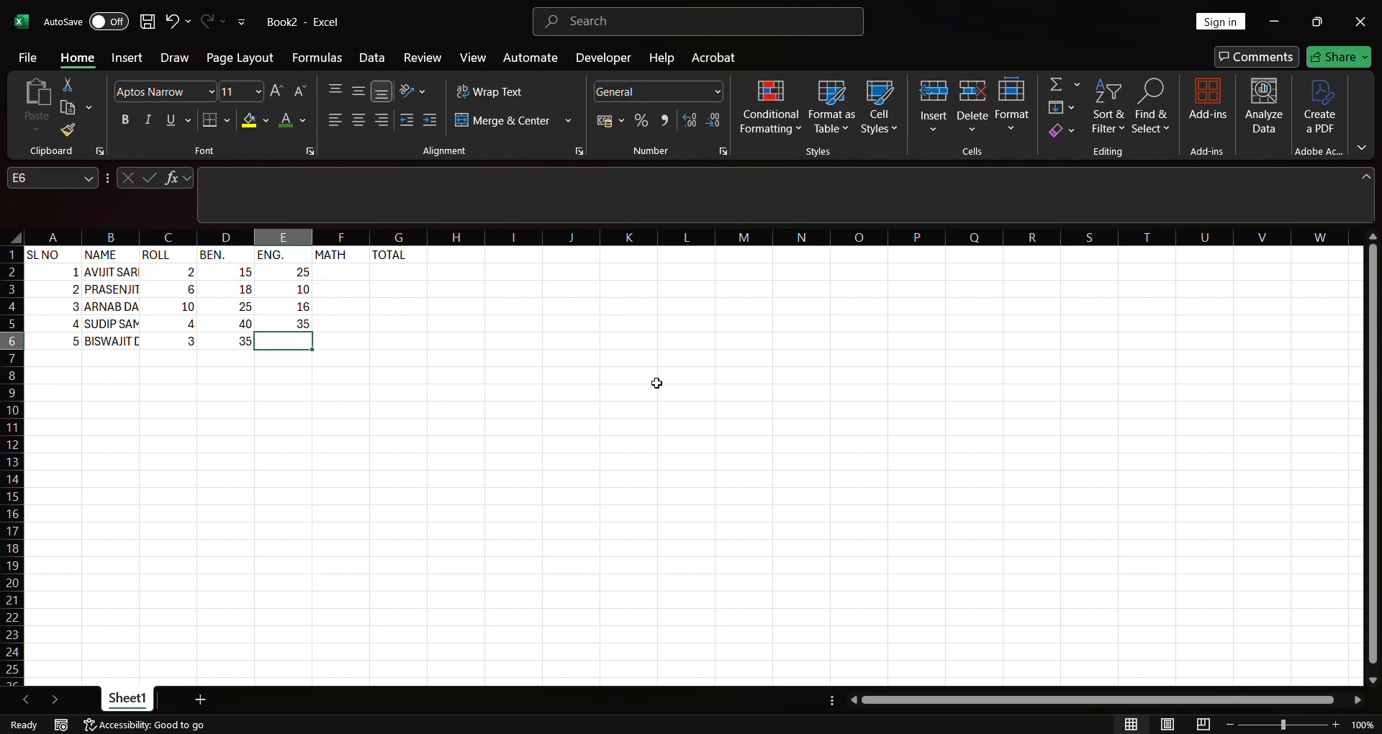
text(10)
key(Return)
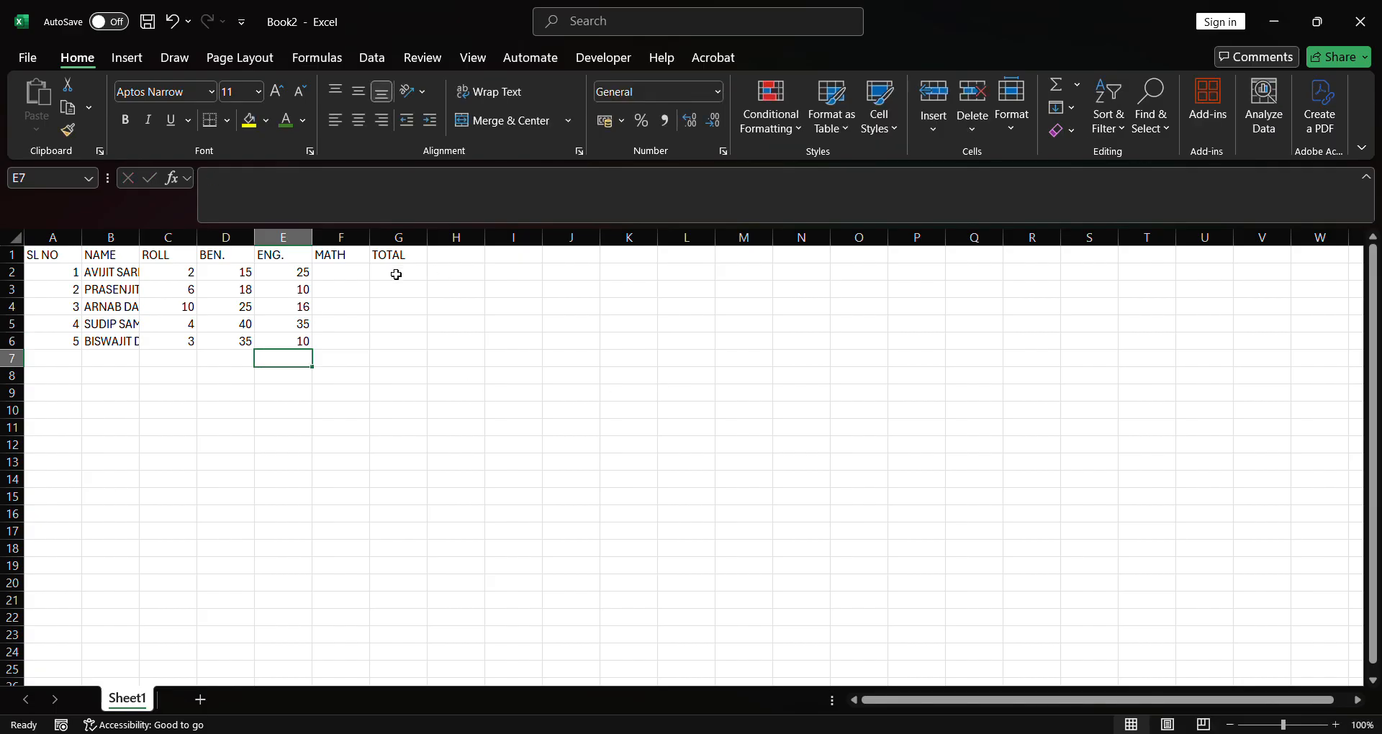
Fill the MATH column with the marks 45, 30, 29, 20 and 16 in cells F2 to F6.
click(356, 272)
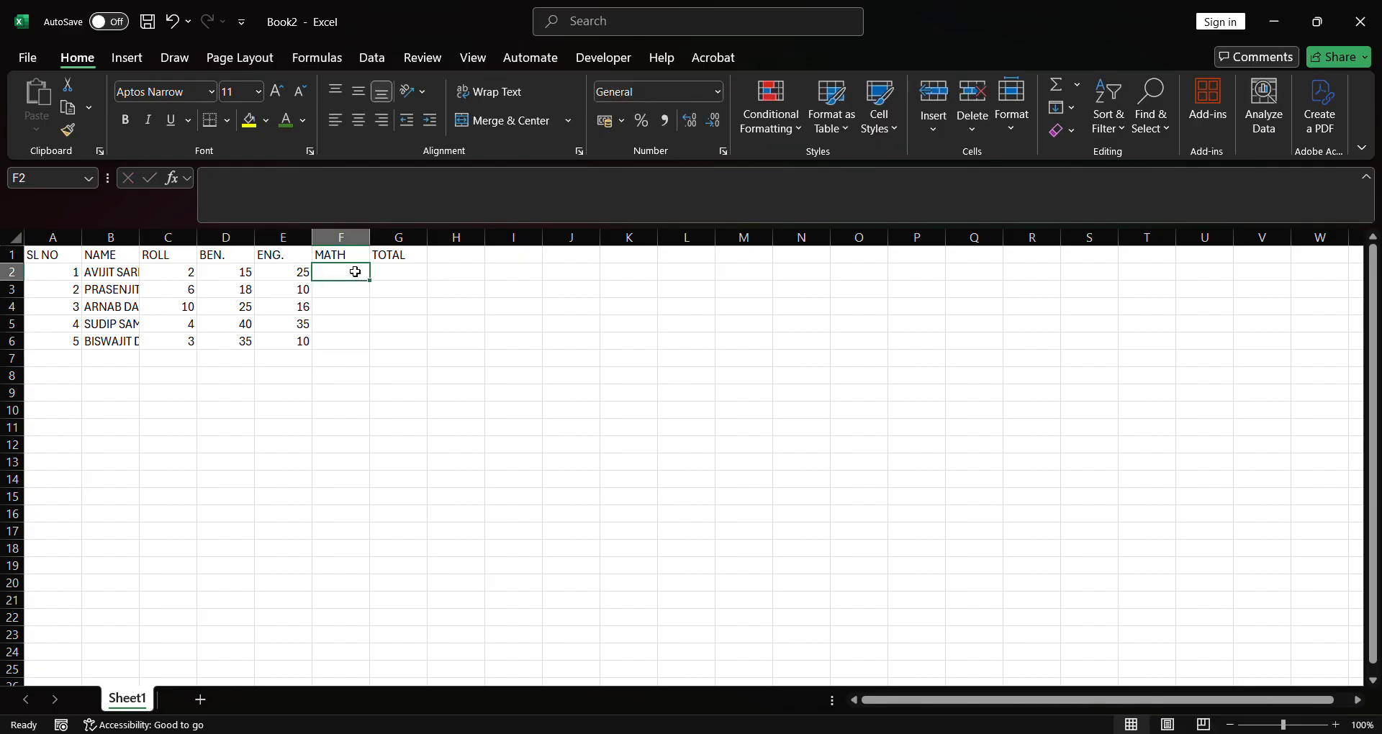
text(25)
key(Return)
text(30)
key(Return)
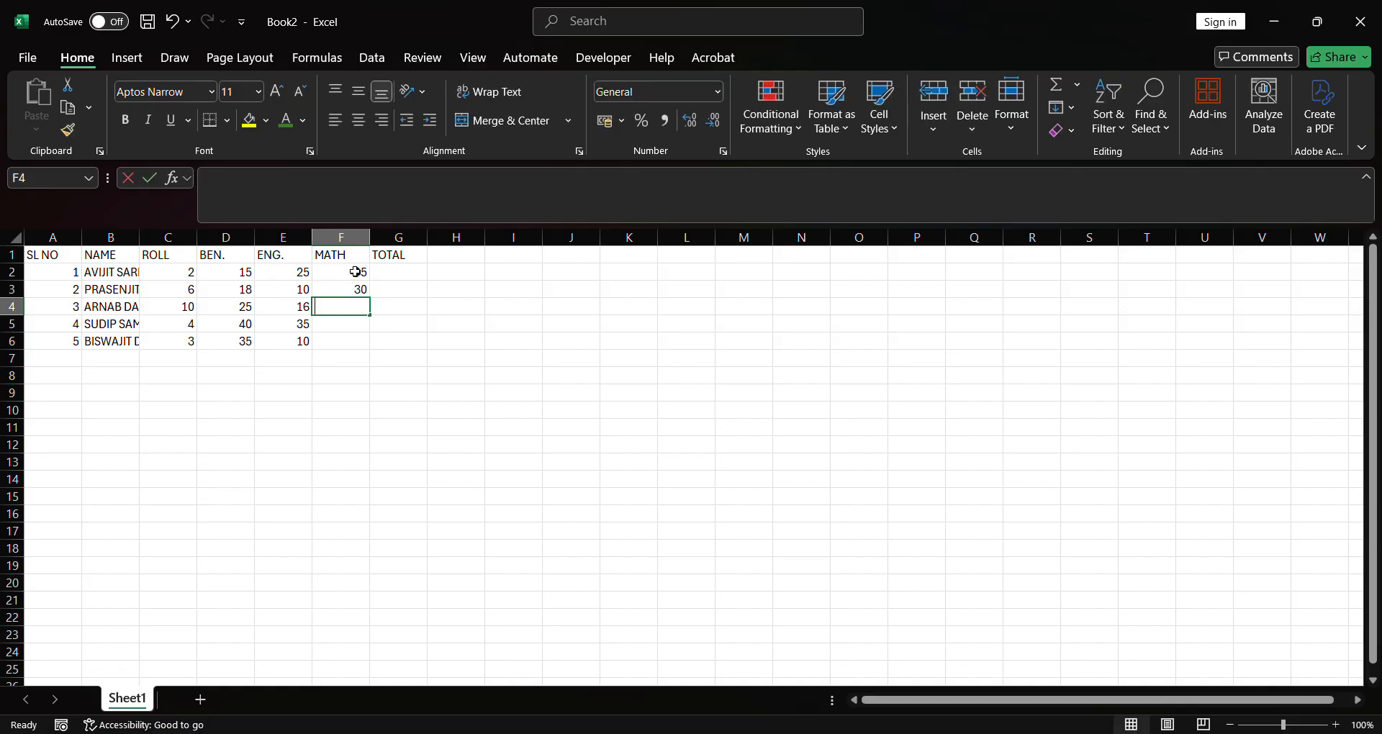
text(29)
key(Return)
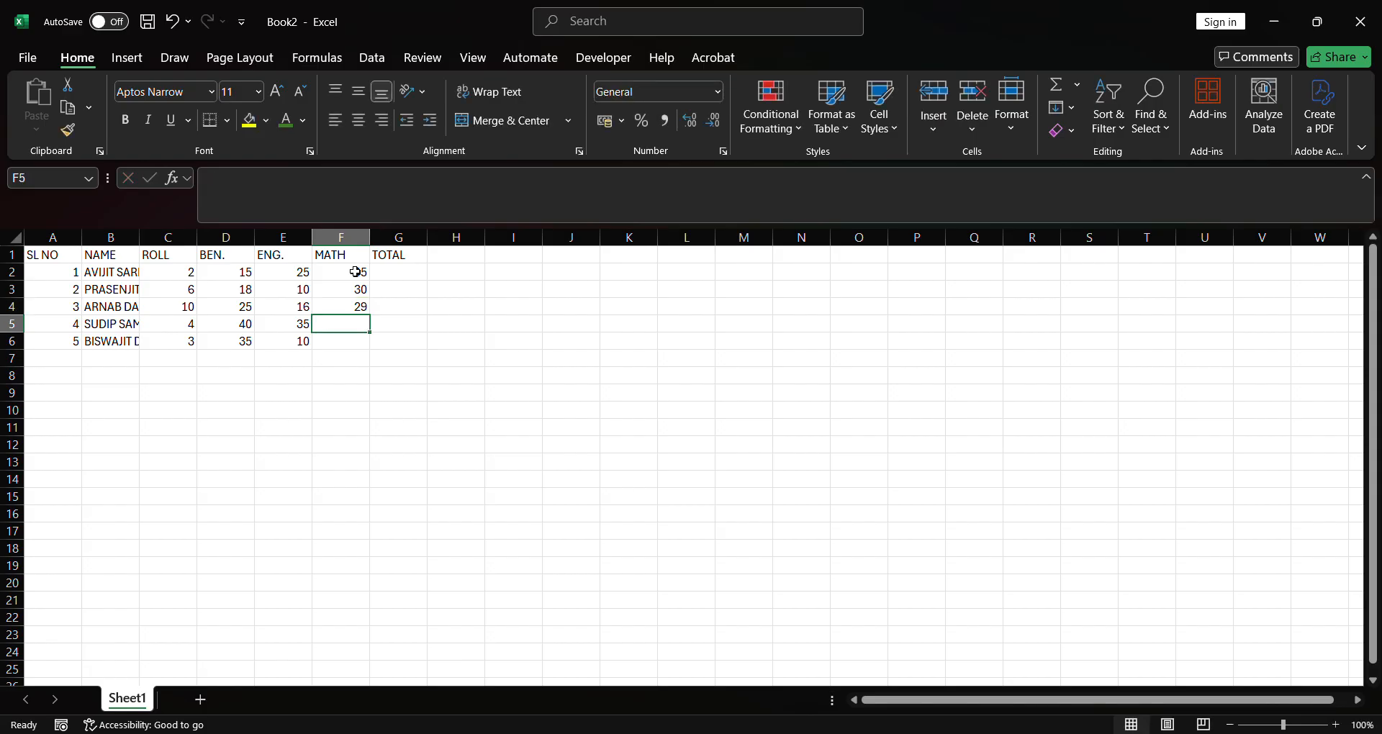
text(20)
key(Return)
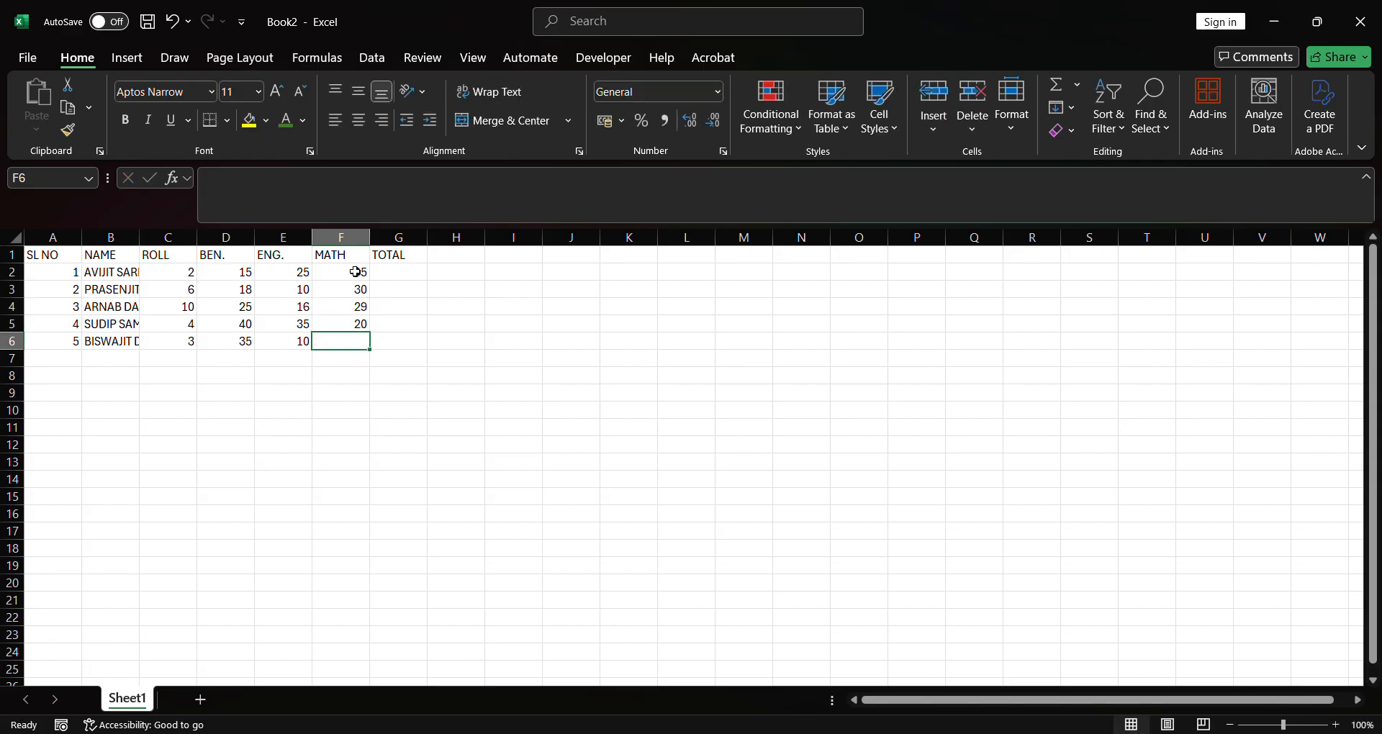
text(16)
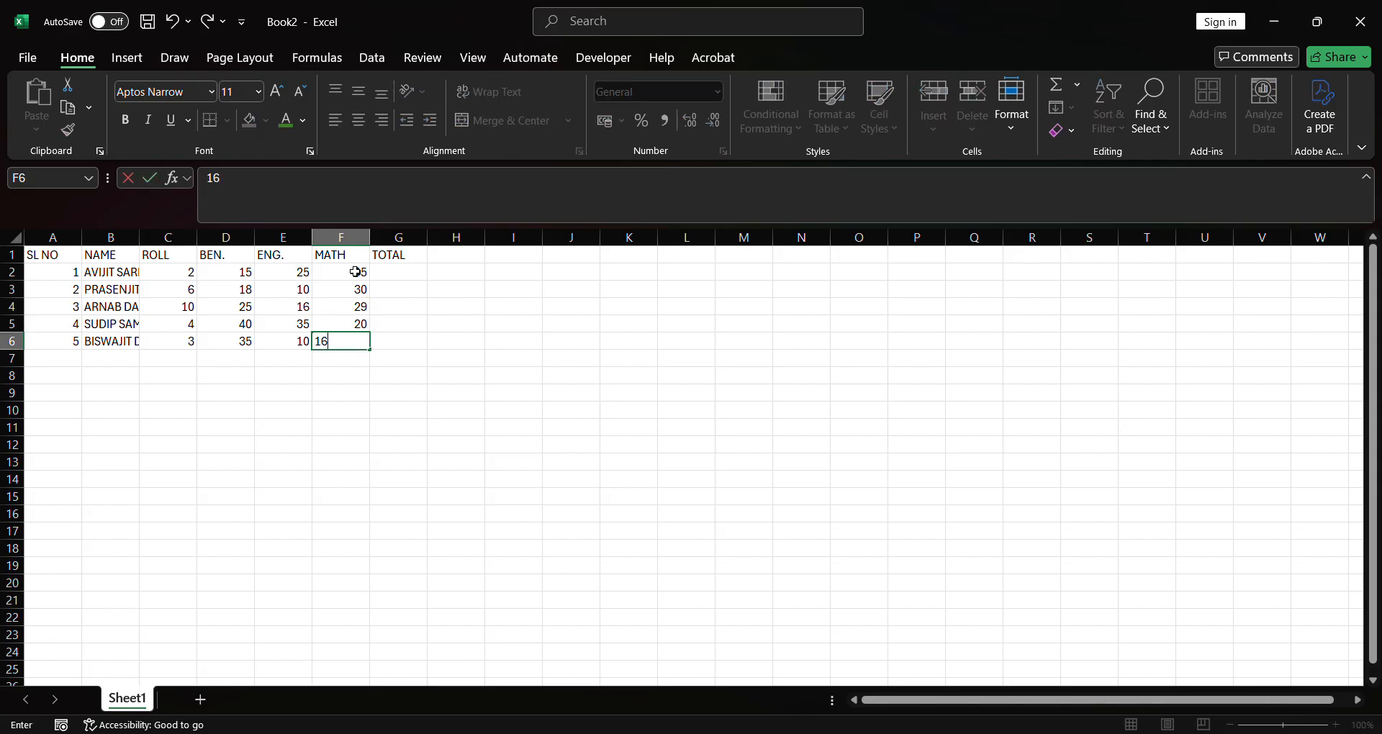
key(Return)
click(448, 396)
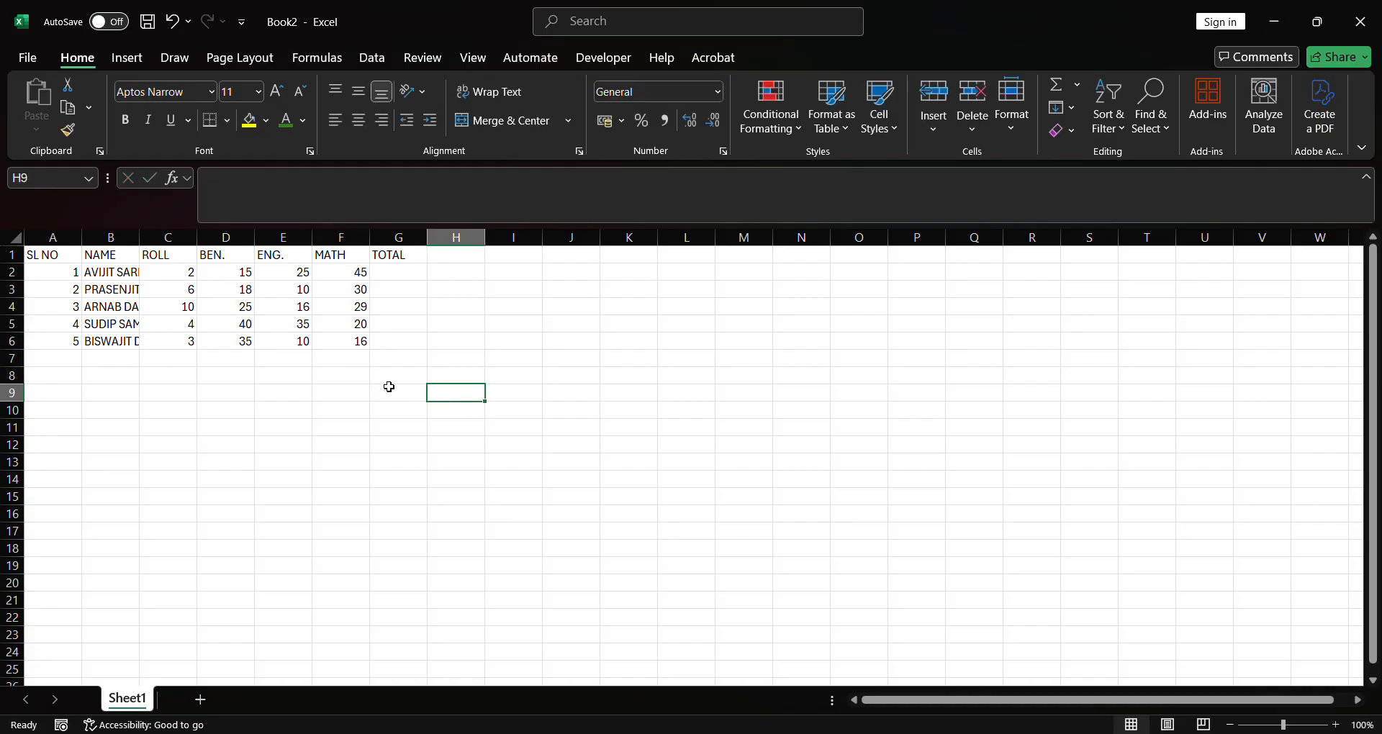
click(408, 347)
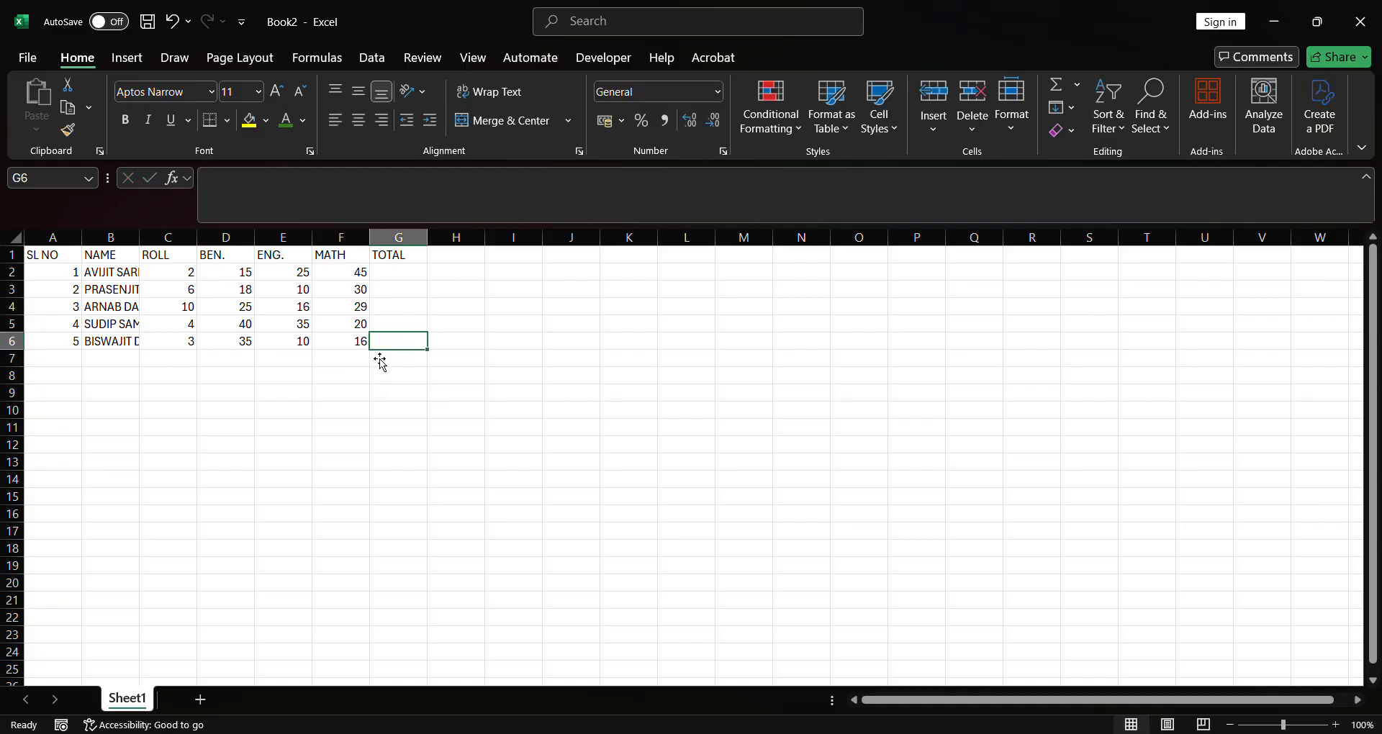
click(406, 325)
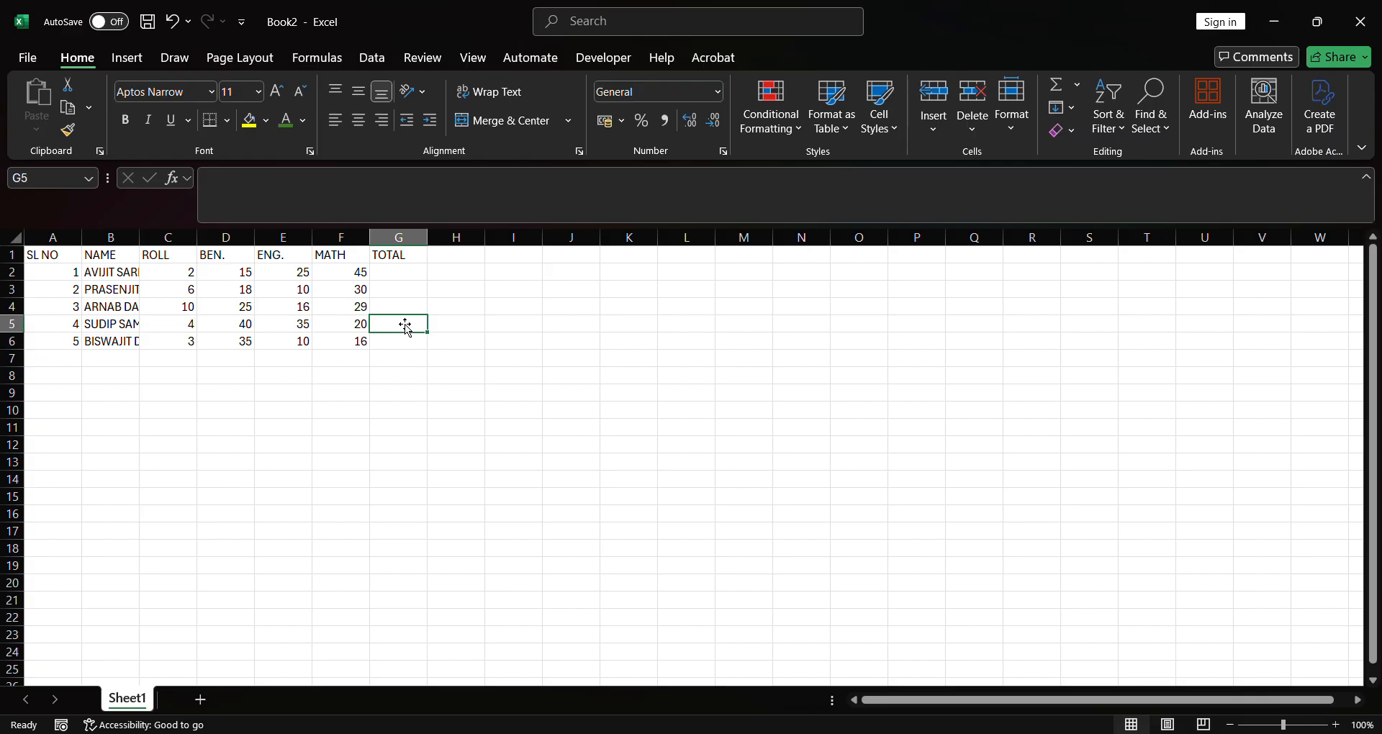
Apply all borders to the whole marks table in cells A1 to G6.
click(66, 260)
drag(66, 261, 399, 341)
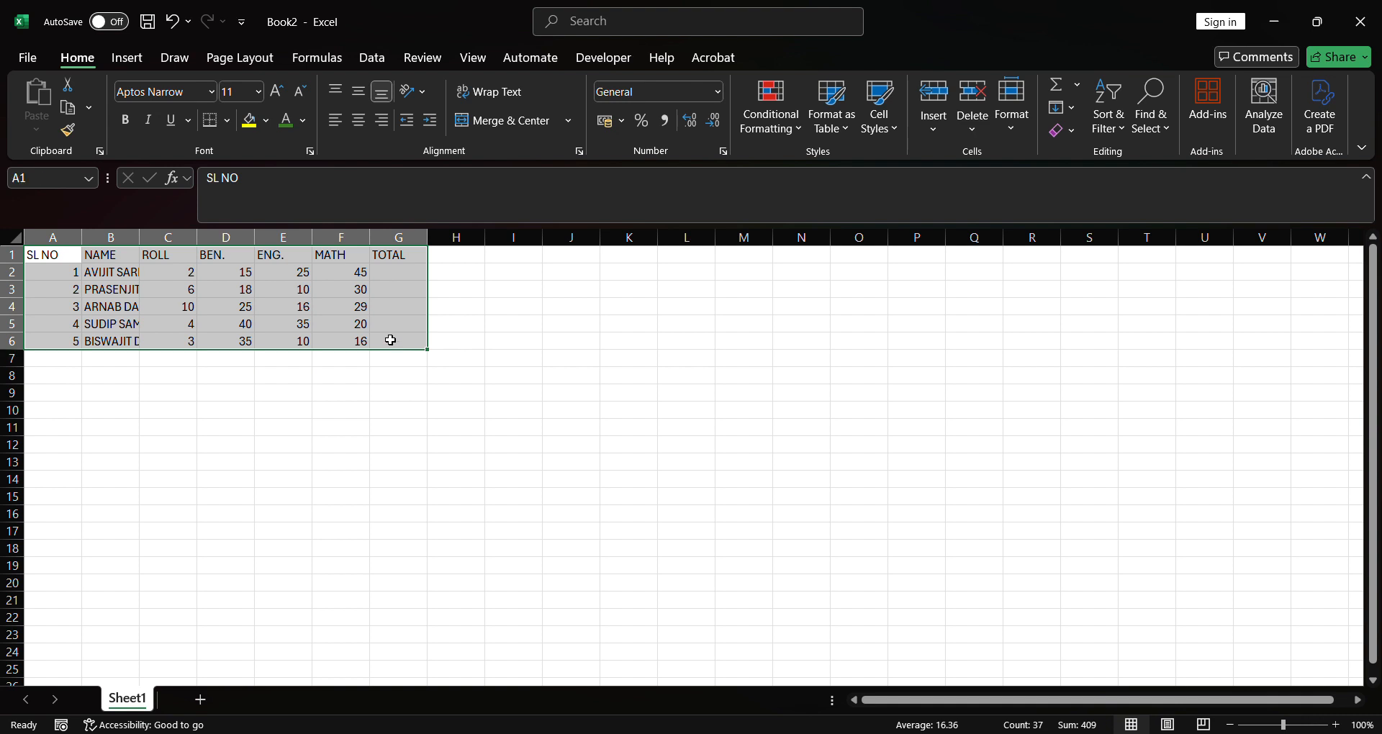
click(231, 128)
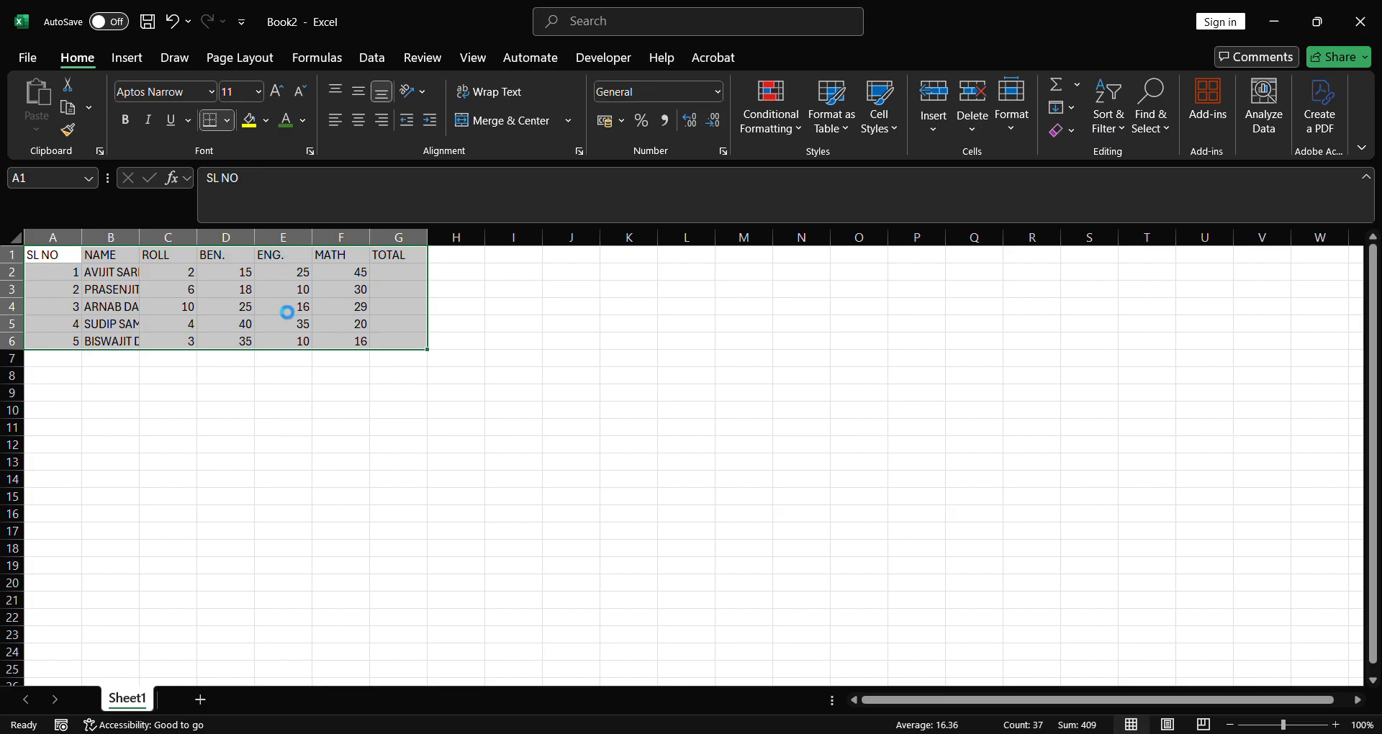
click(281, 306)
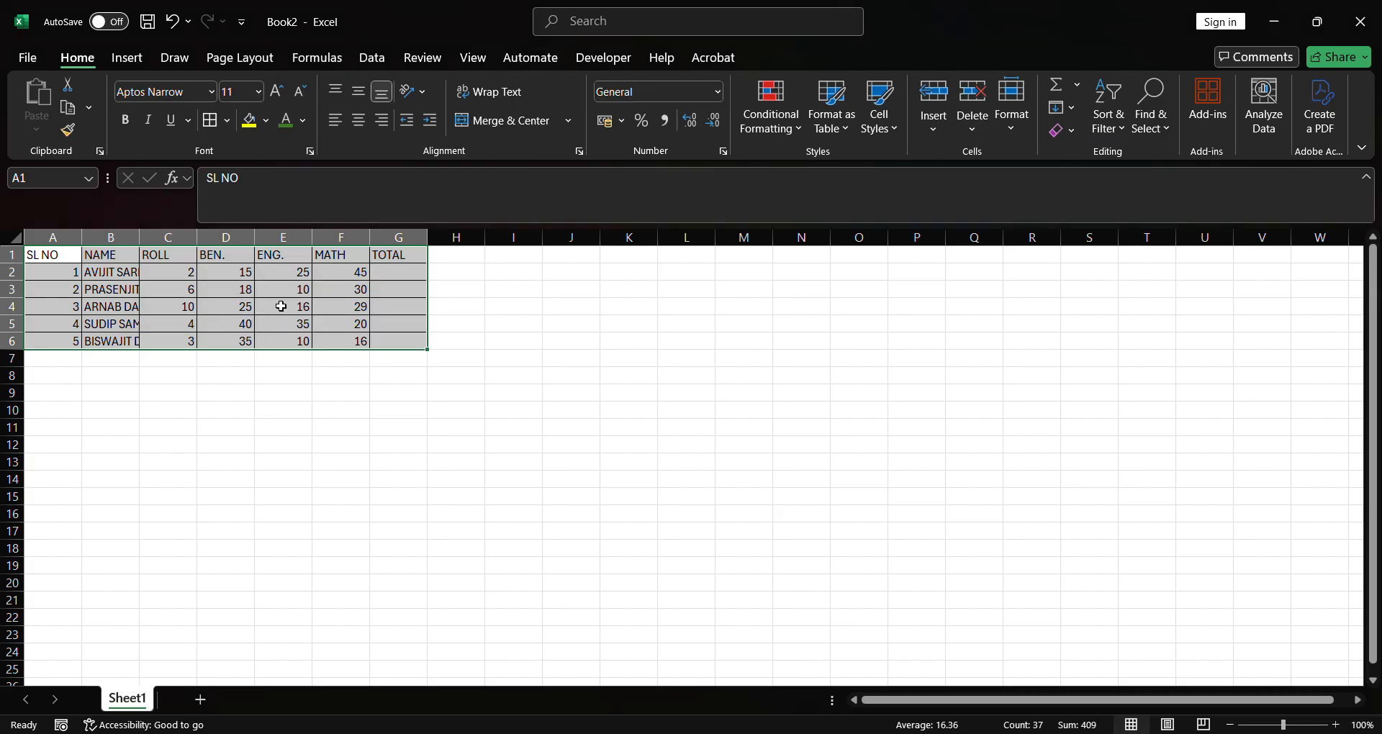
click(247, 411)
Widen columns A to G together to one uniform, larger width.
click(113, 295)
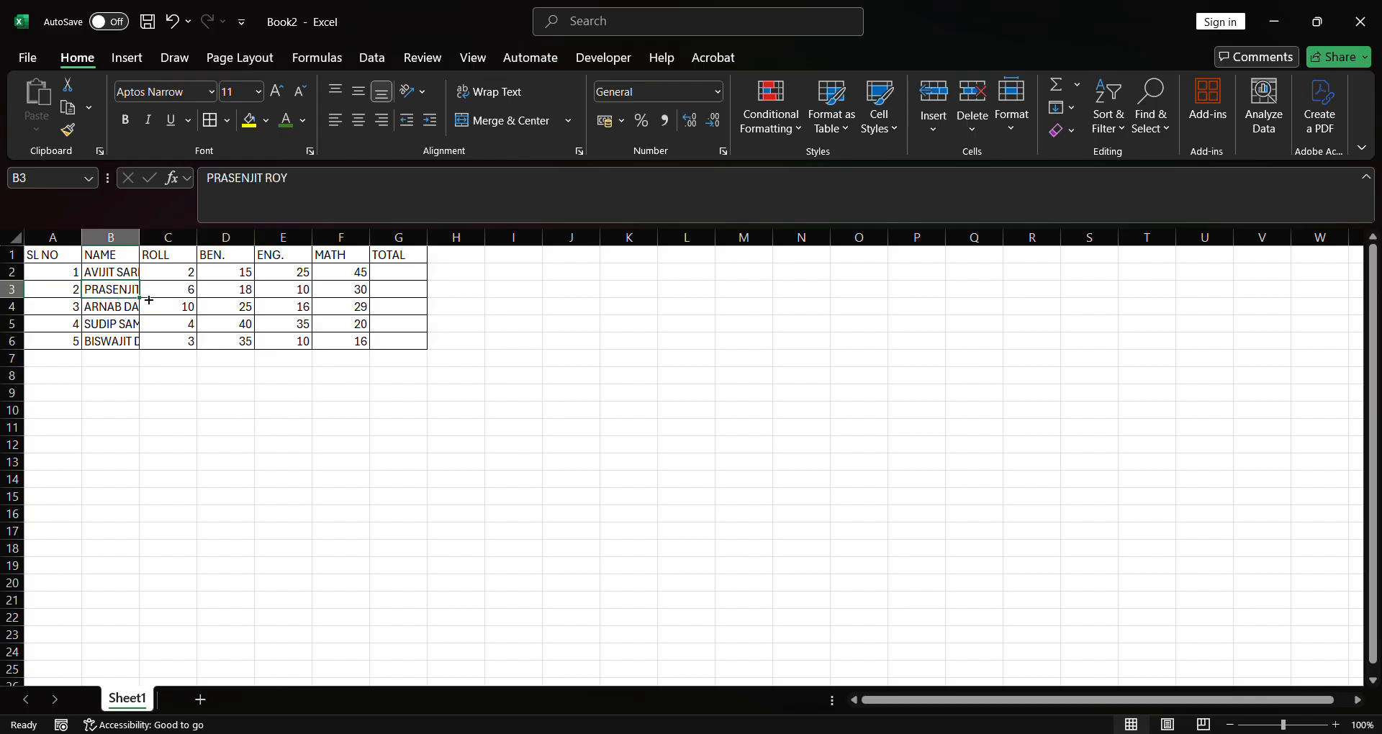
click(154, 294)
drag(70, 245, 427, 232)
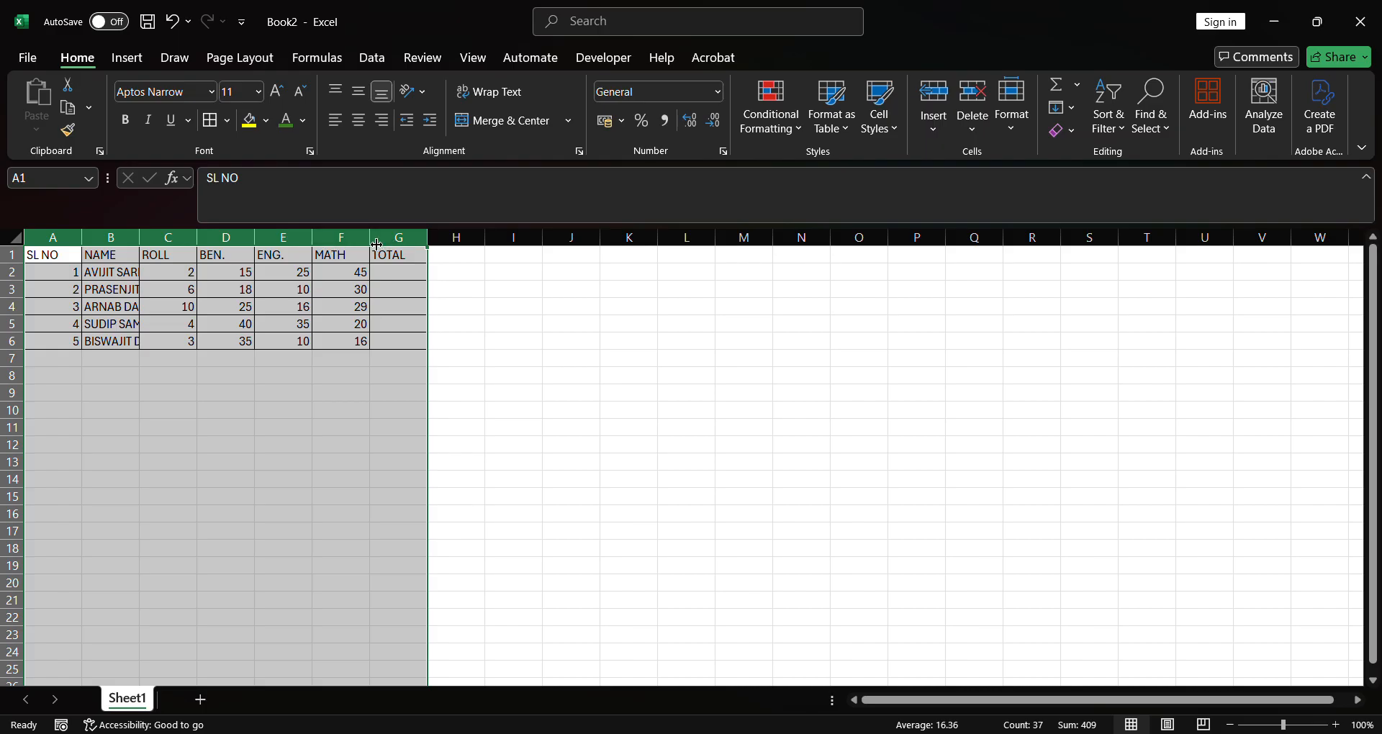
drag(319, 243, 347, 245)
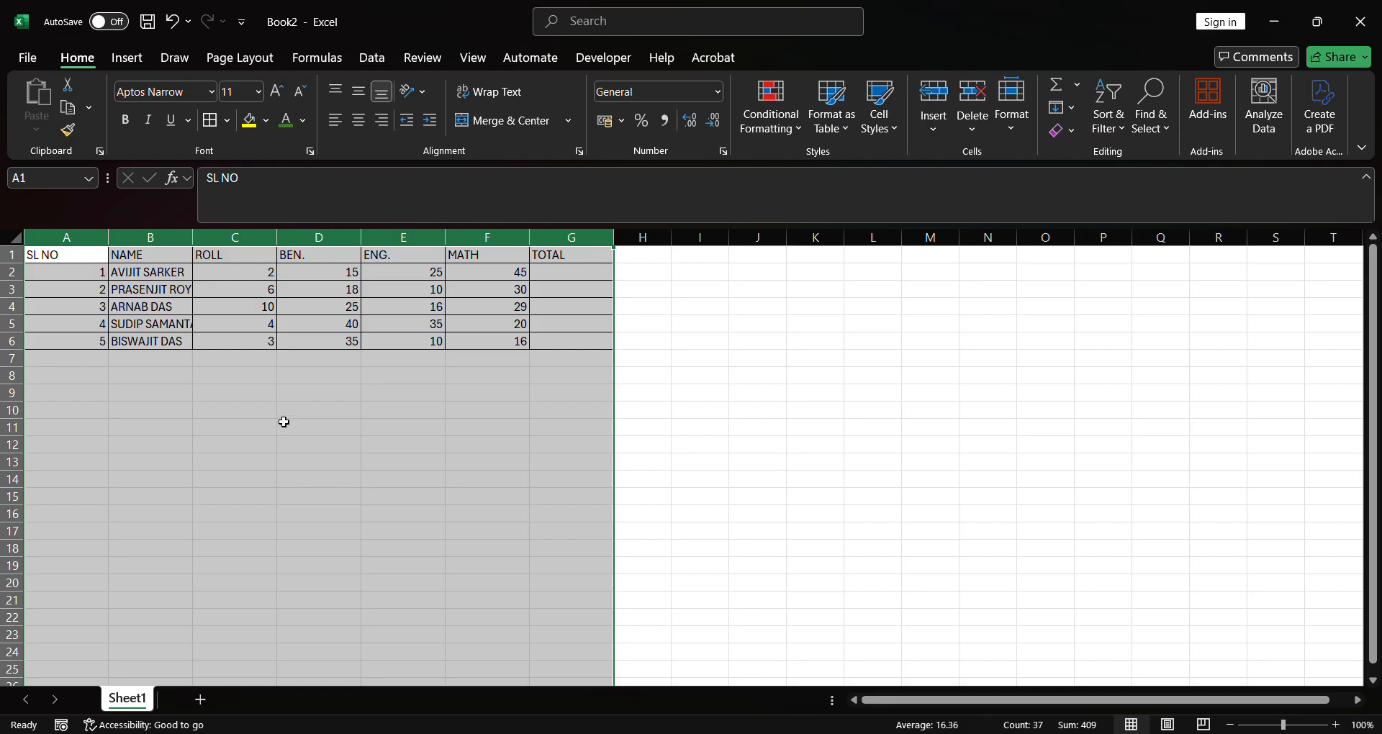
click(285, 416)
click(387, 340)
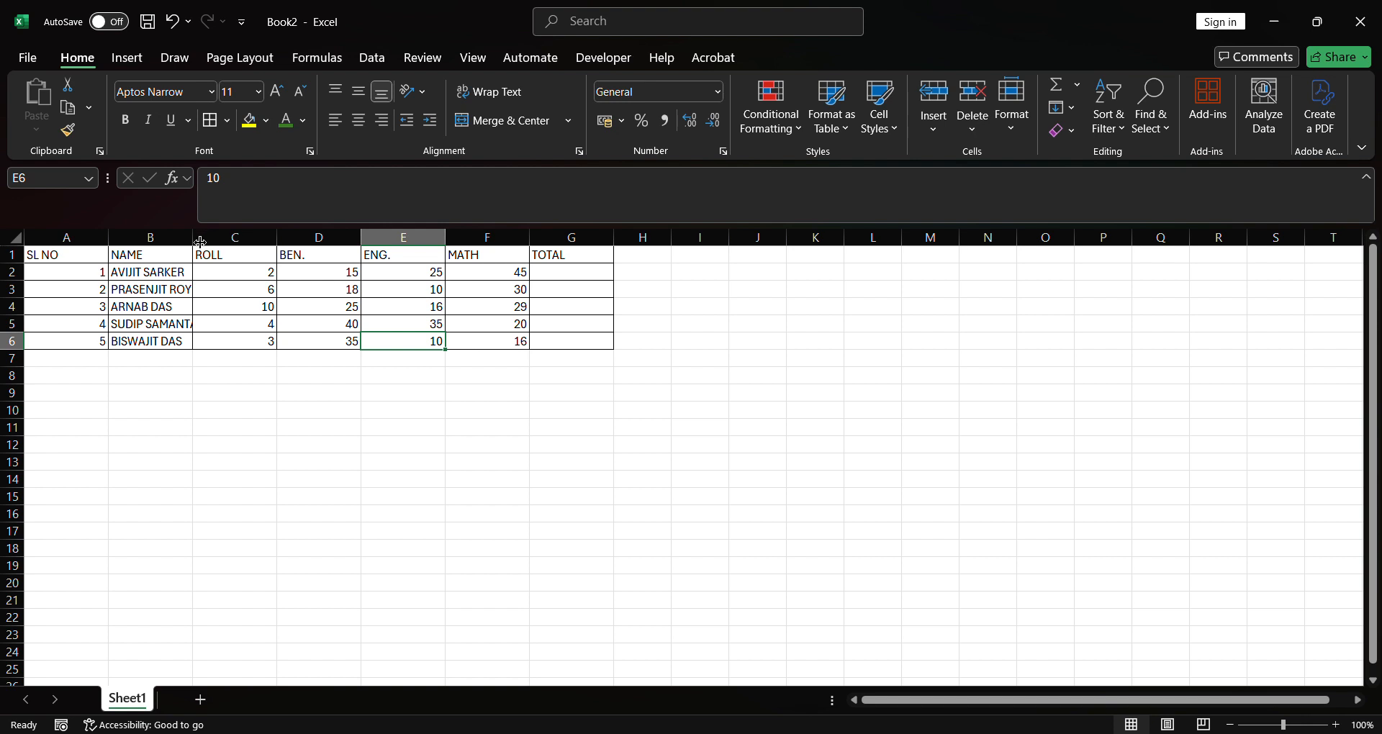
Auto-fit the width of the NAME column to its longest entry.
double_click(200, 242)
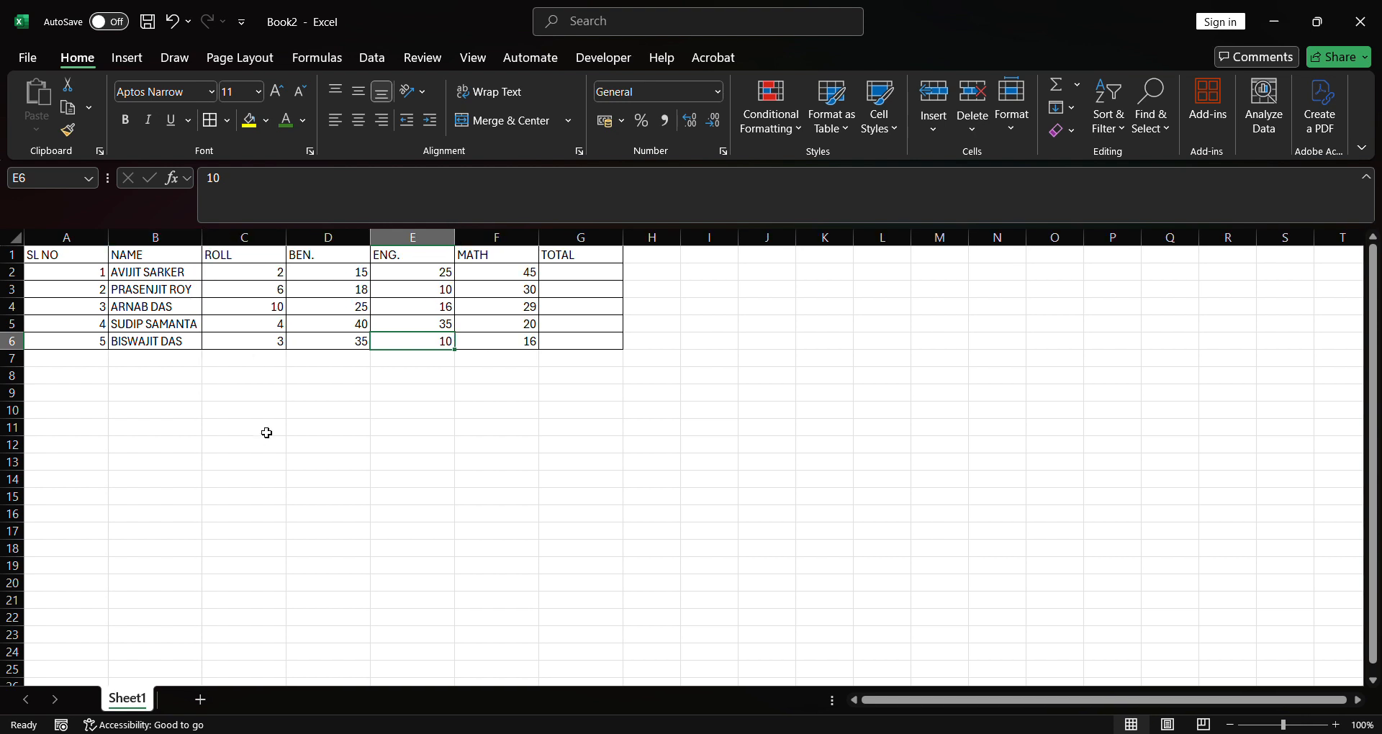
click(271, 393)
click(454, 323)
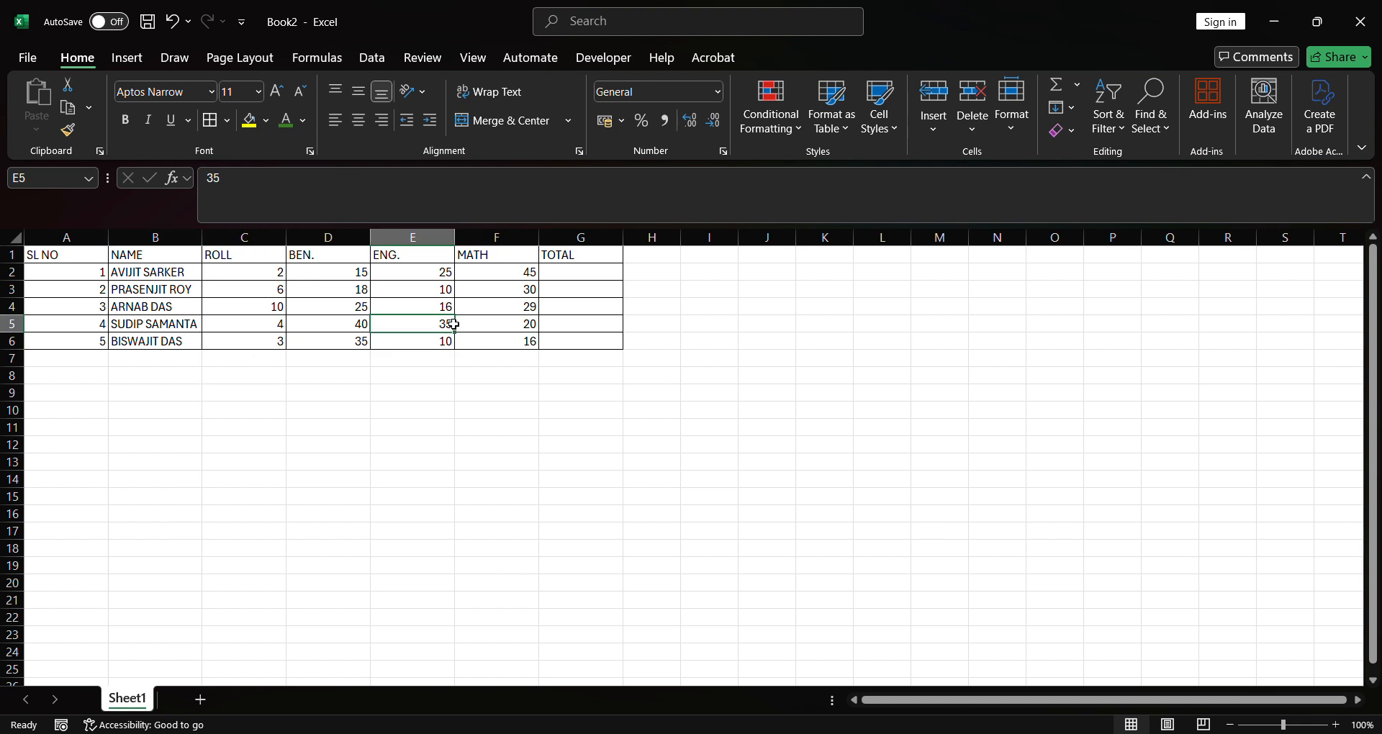
Center the SL NO heading in A1 and the ROLL to TOTAL headings in C1 to G1 horizontally.
click(92, 261)
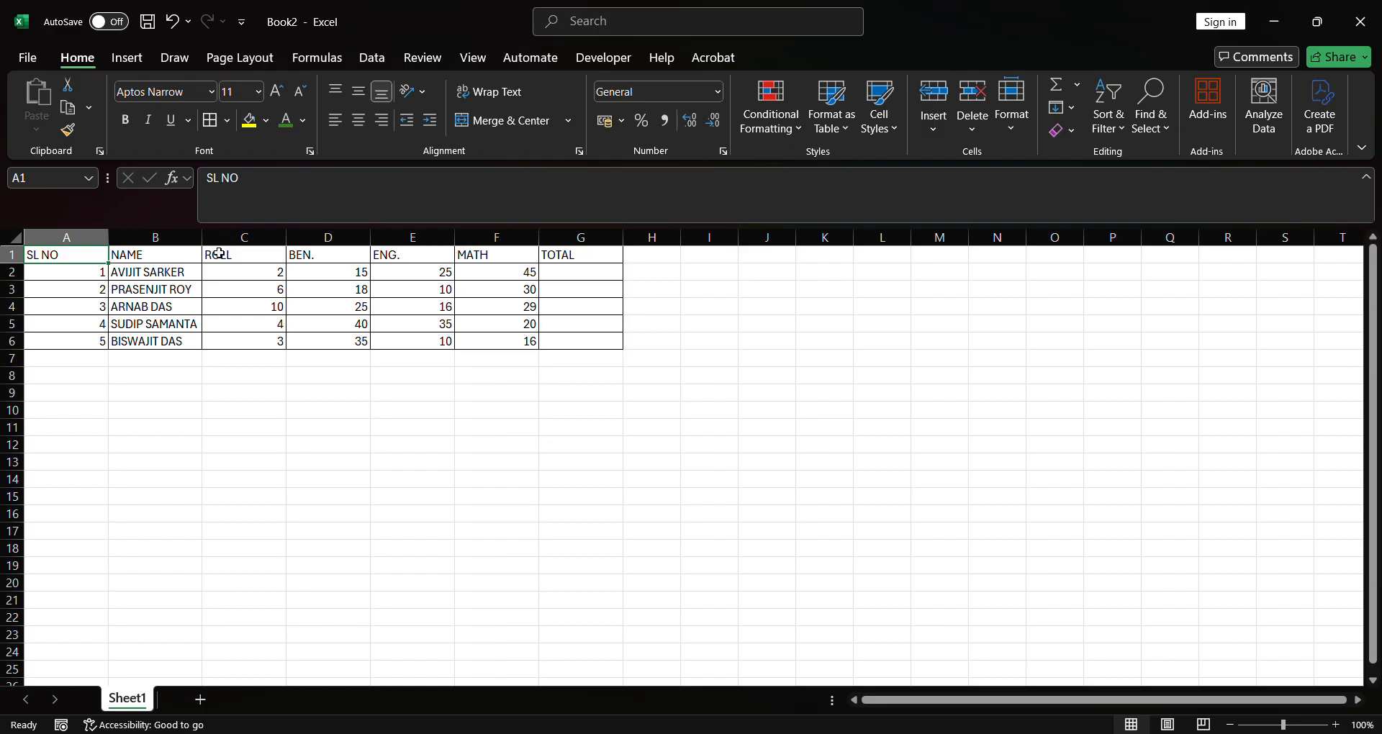
click(360, 125)
click(285, 258)
drag(285, 258, 576, 258)
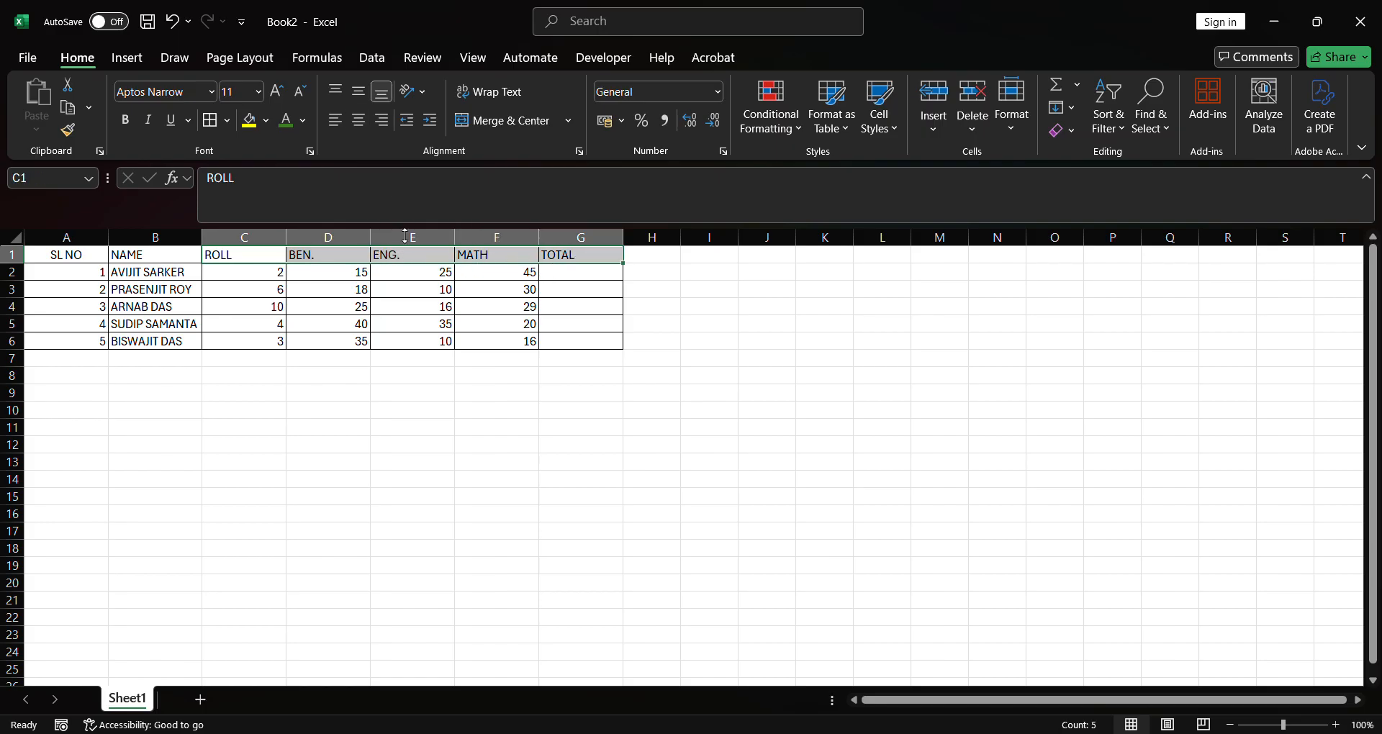
click(358, 120)
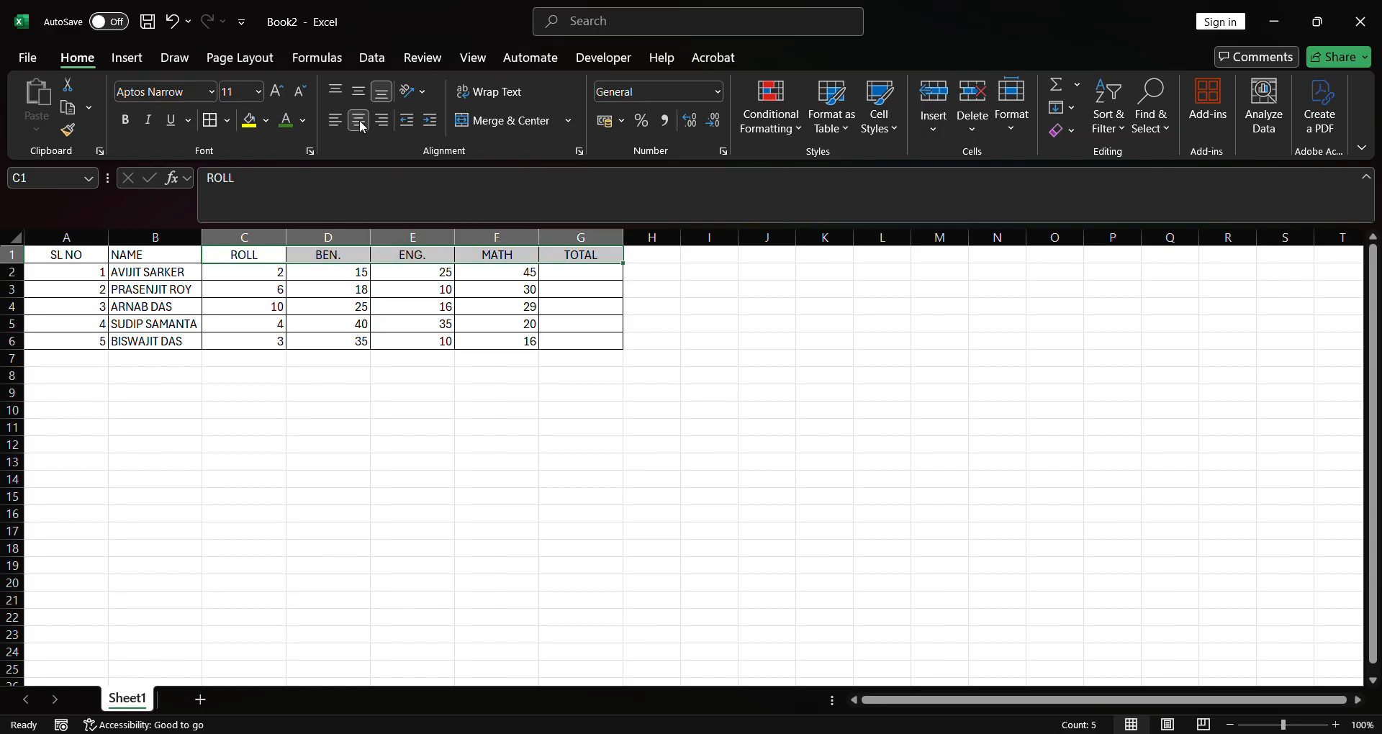
click(469, 343)
Make all the column headings in cells A1 to G1 bold.
drag(60, 262, 589, 256)
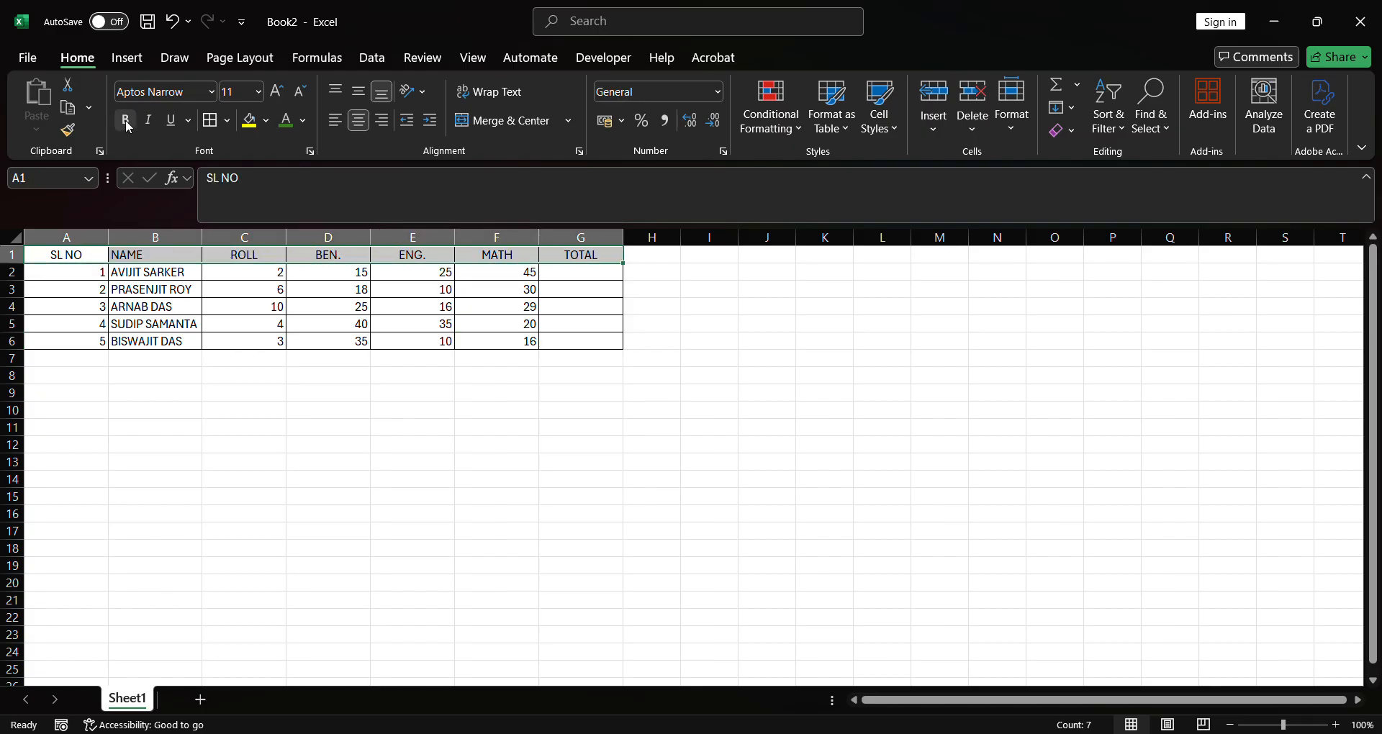
click(127, 121)
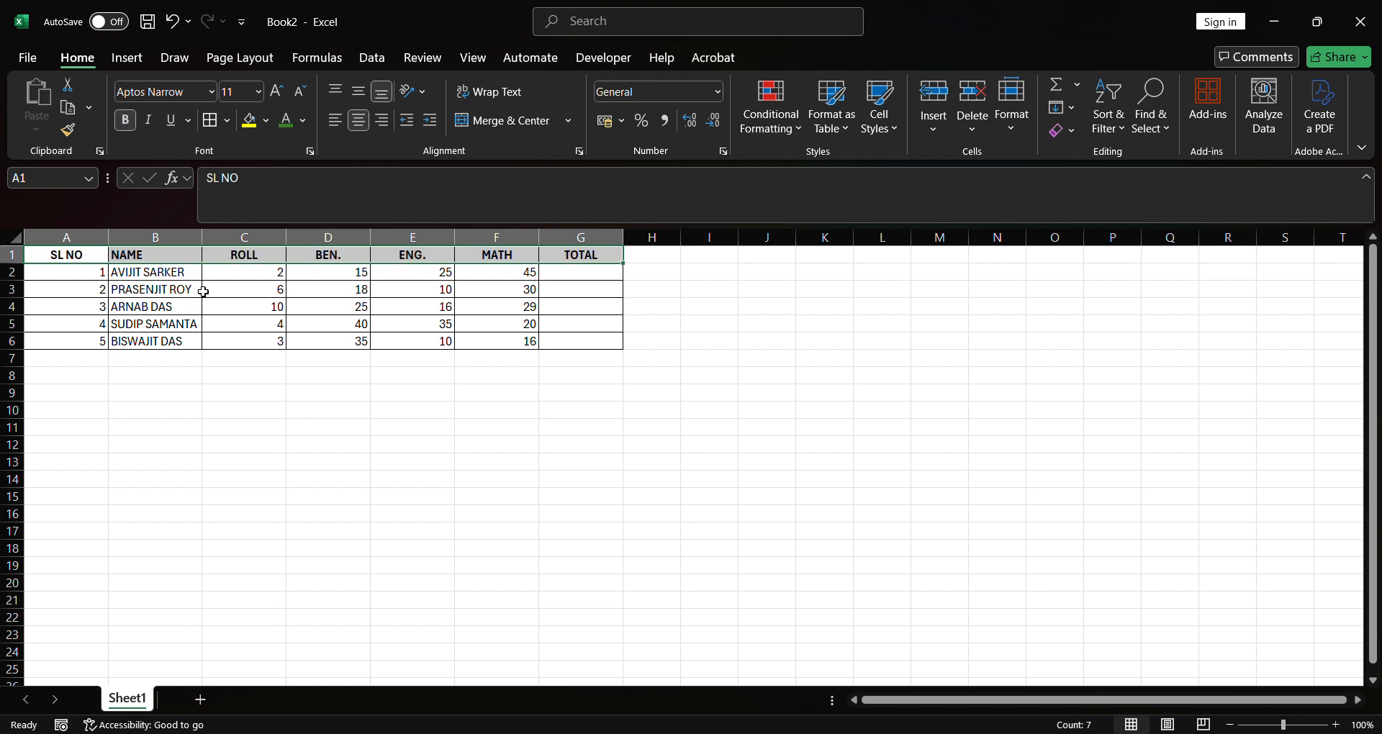
click(305, 307)
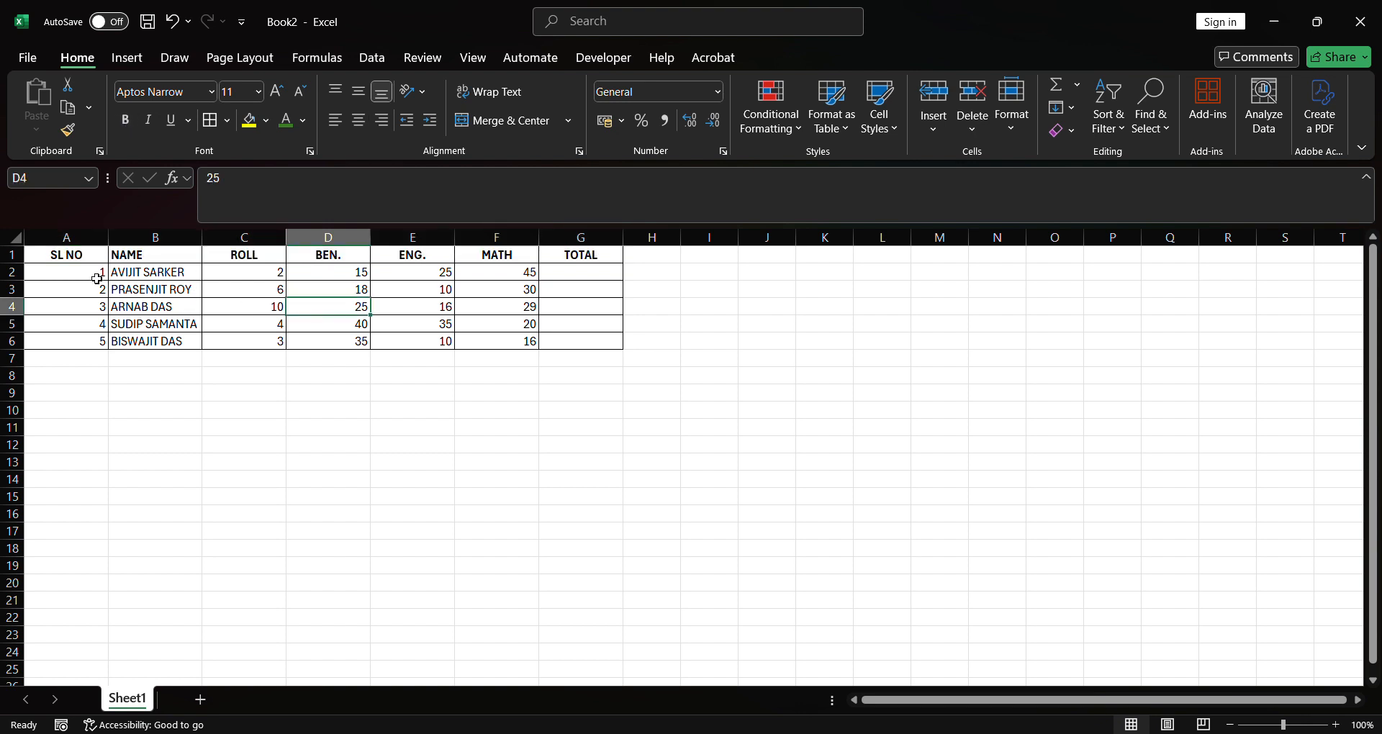
Center the serial numbers in A2:A6, the rolls in C2:C6 and the subject marks in D2:F6.
drag(95, 279, 87, 341)
click(360, 125)
drag(267, 280, 273, 347)
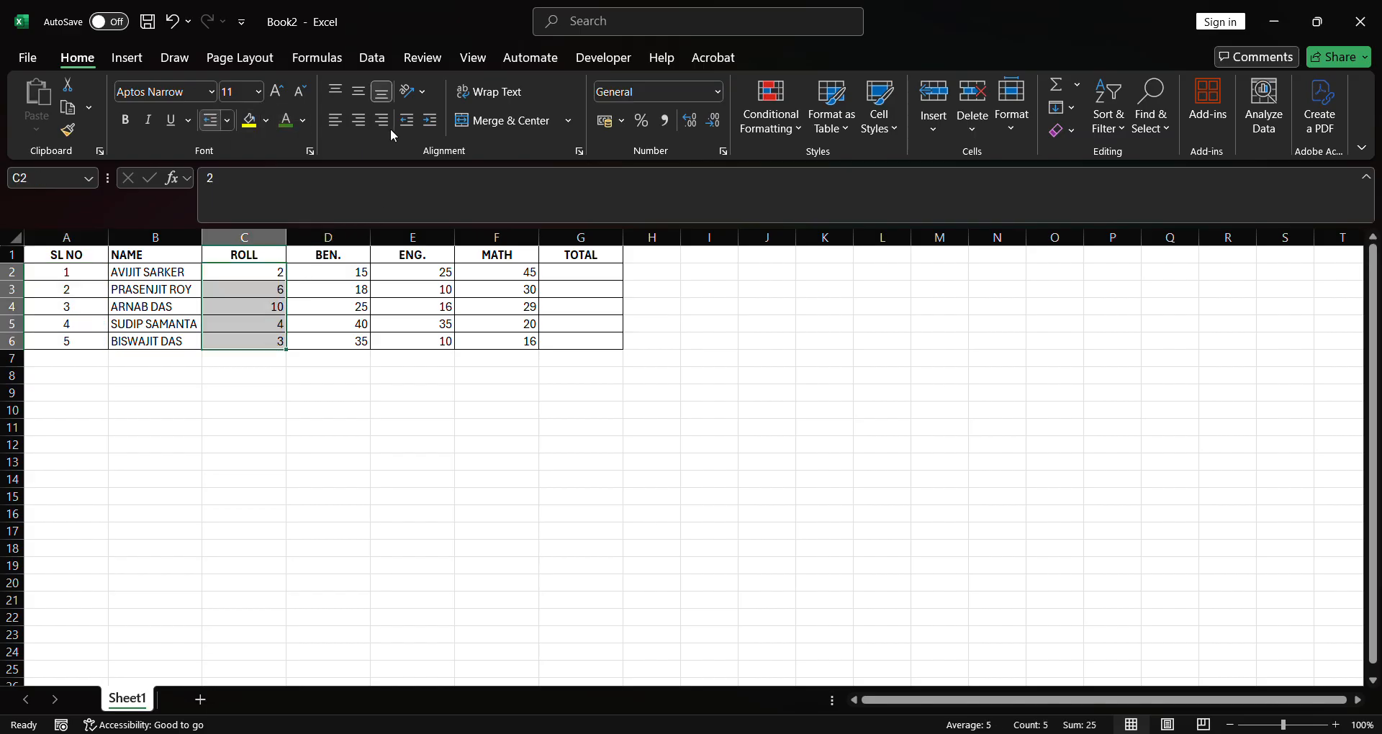
click(364, 128)
drag(337, 275, 512, 342)
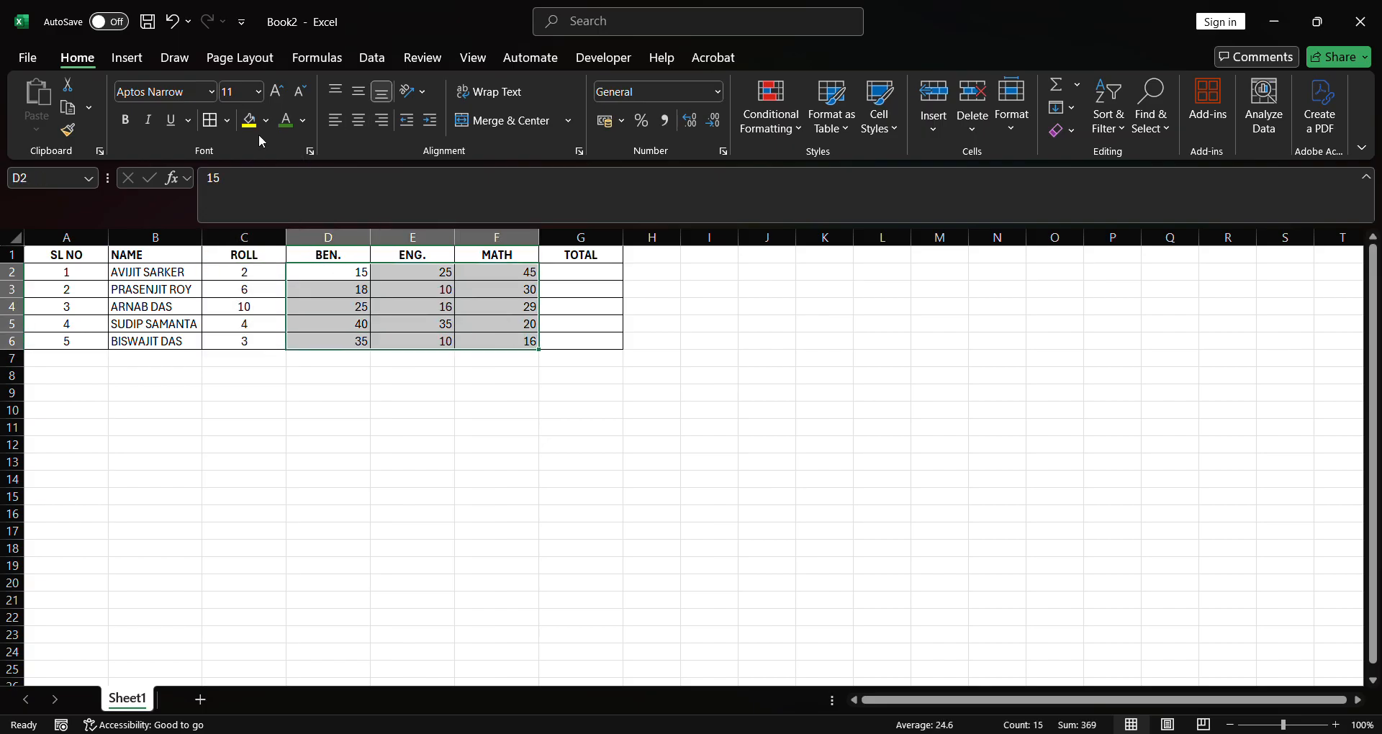
click(361, 126)
click(549, 376)
click(303, 324)
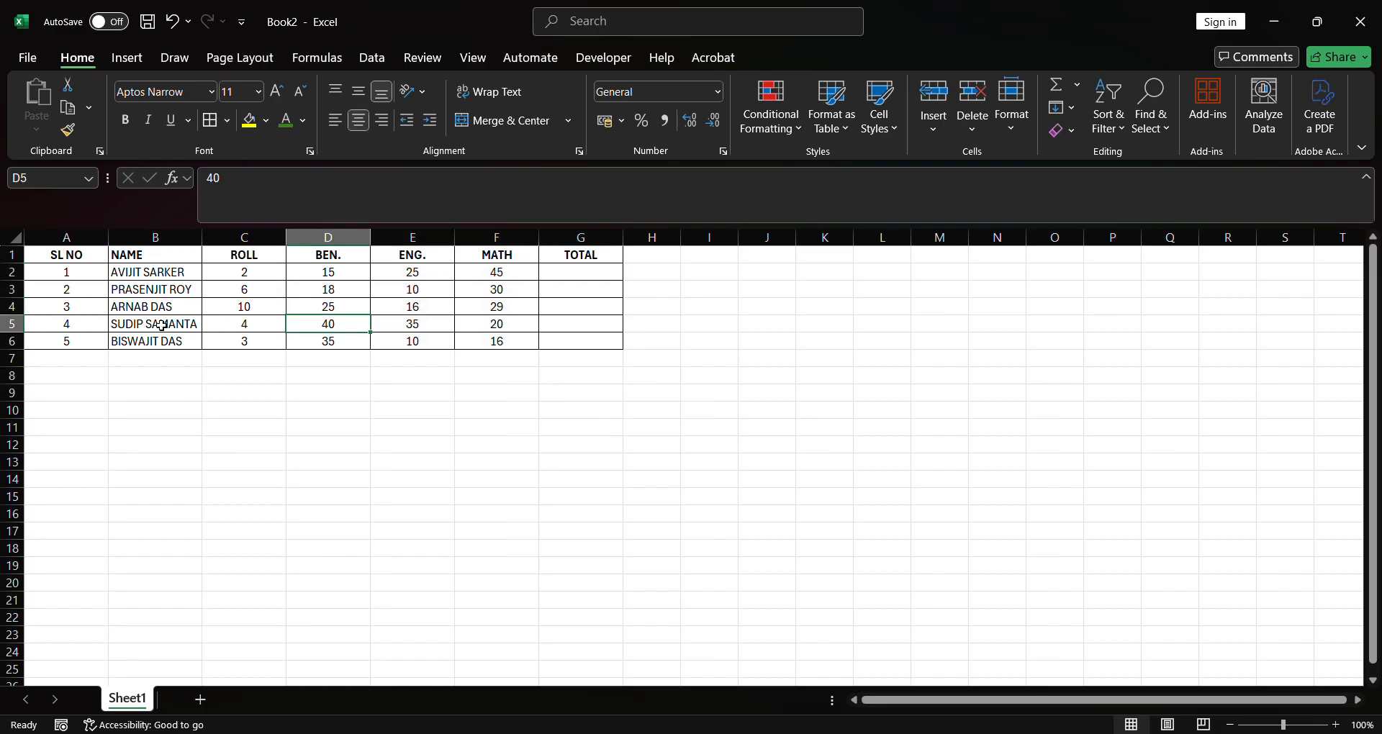
click(163, 323)
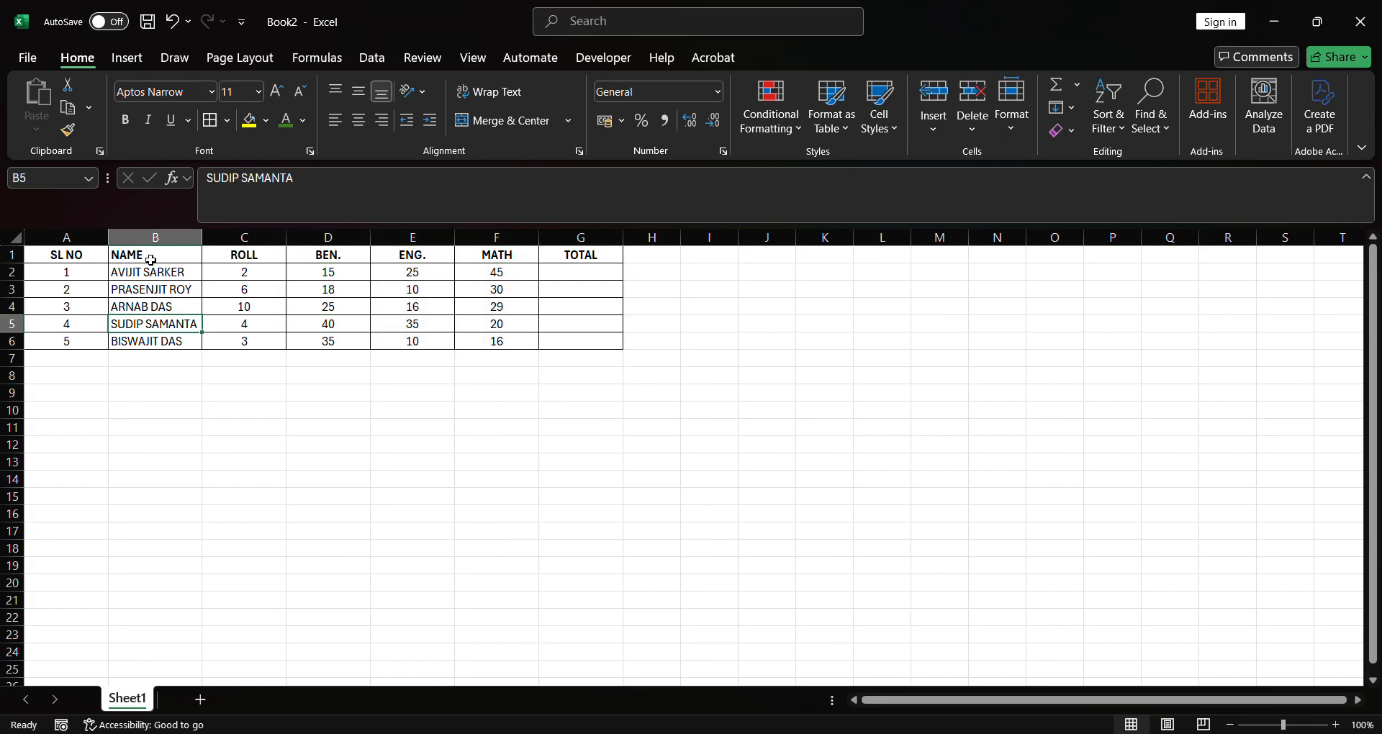
click(150, 257)
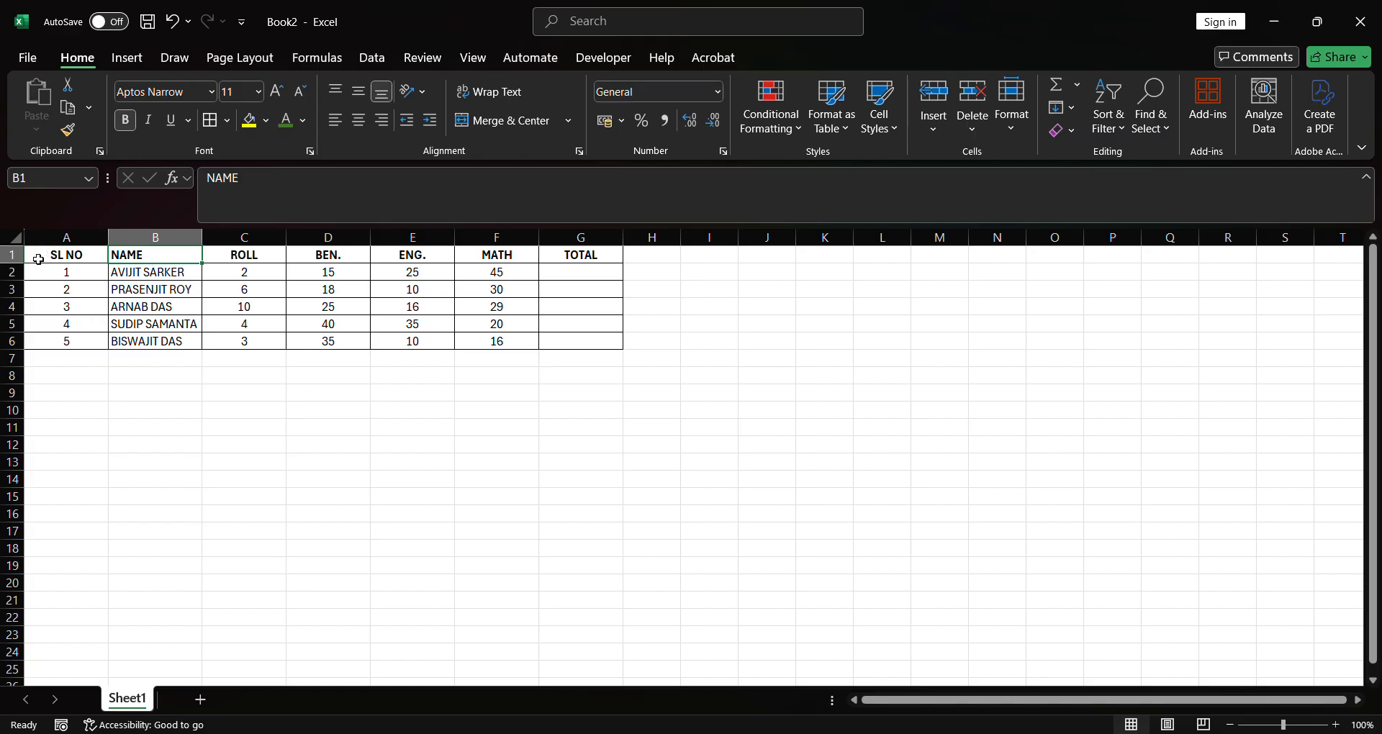
click(16, 257)
click(340, 361)
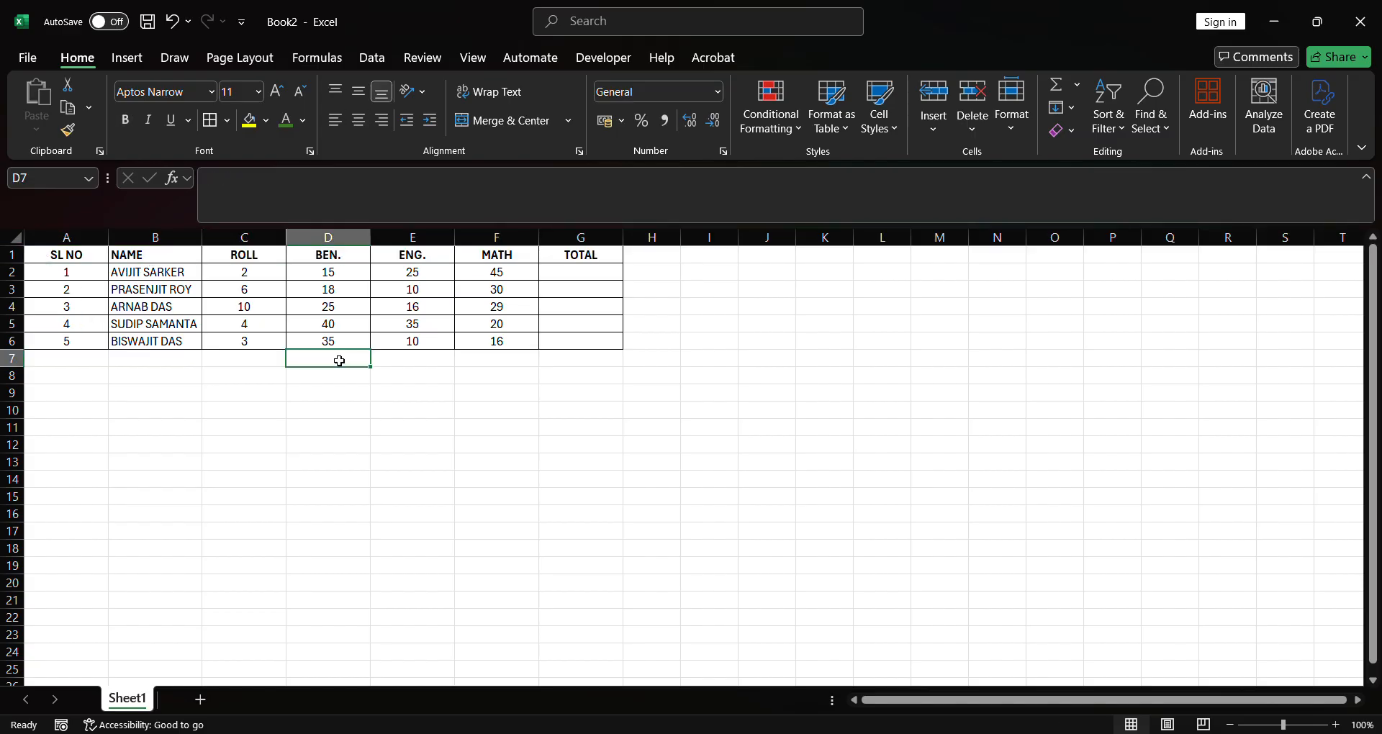
Insert a blank row above the column headings of the marks table.
click(281, 276)
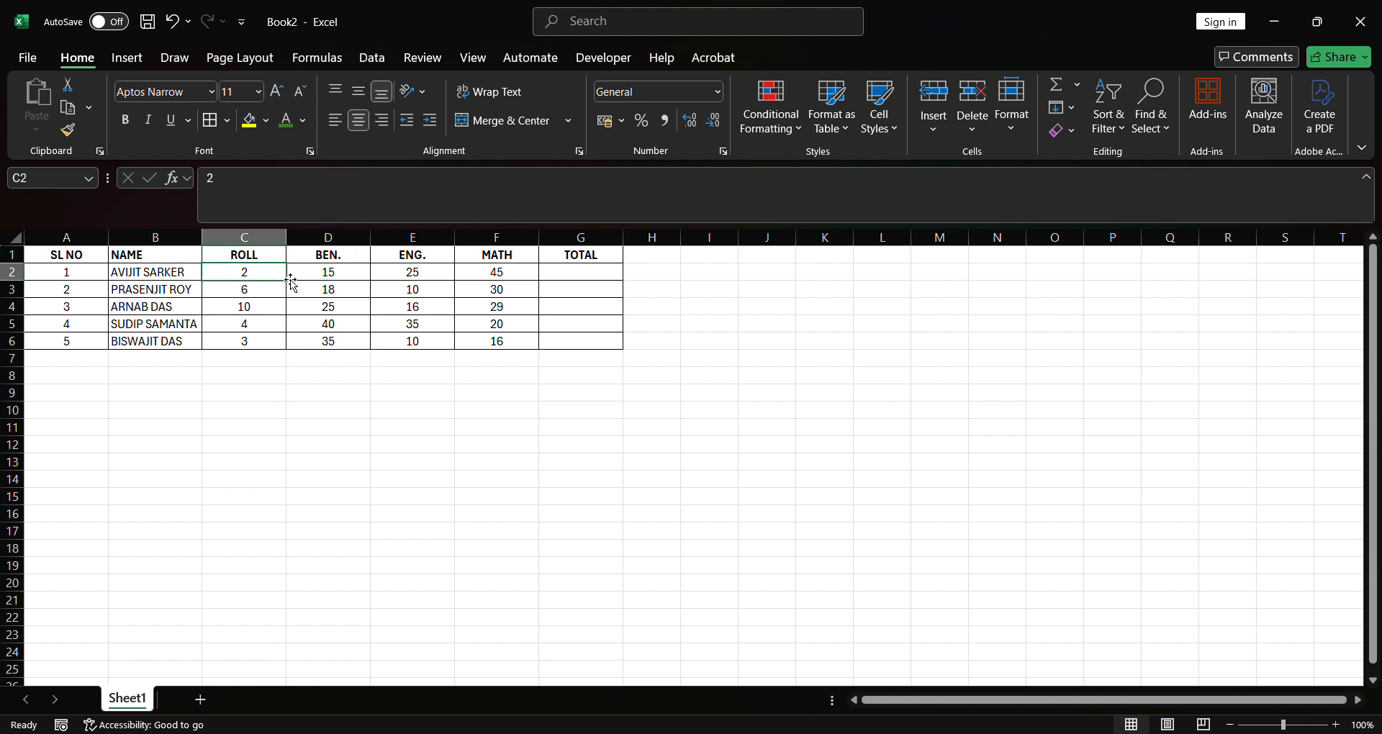
click(26, 272)
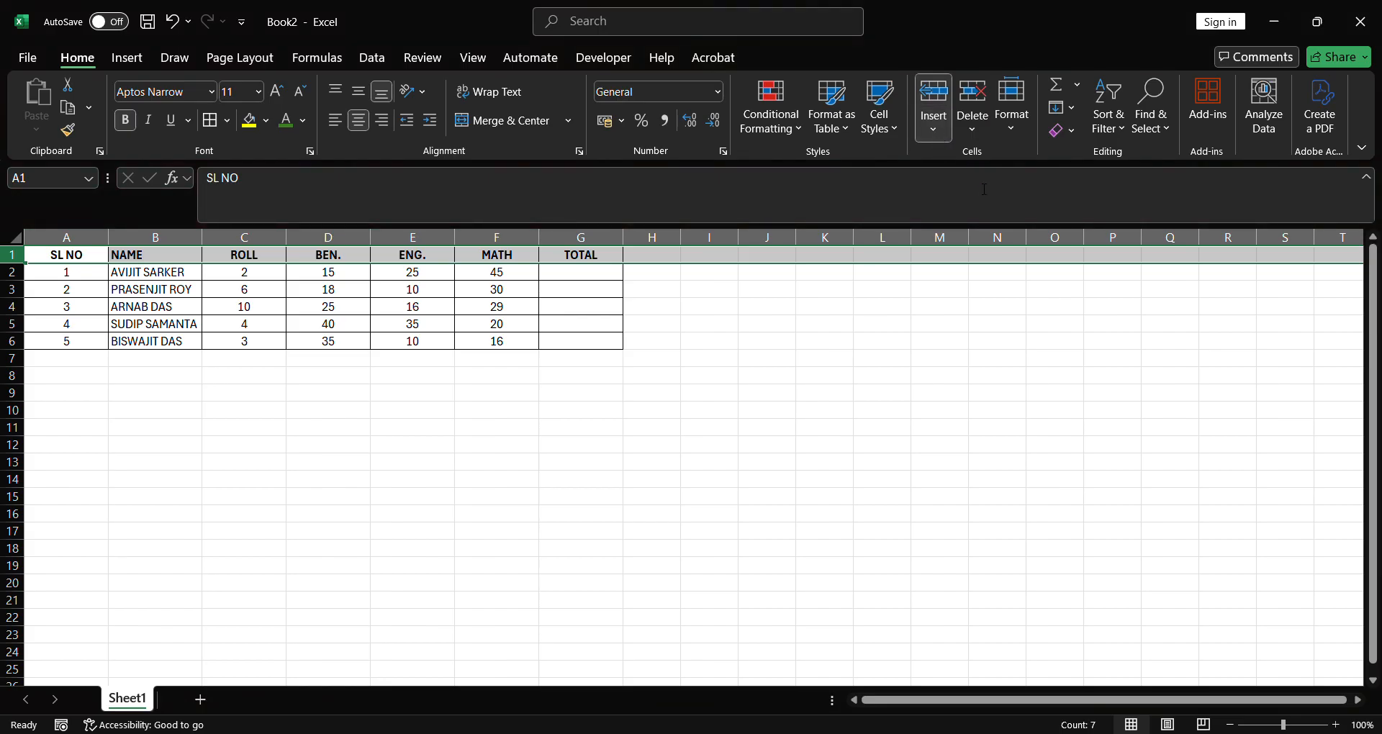
click(578, 349)
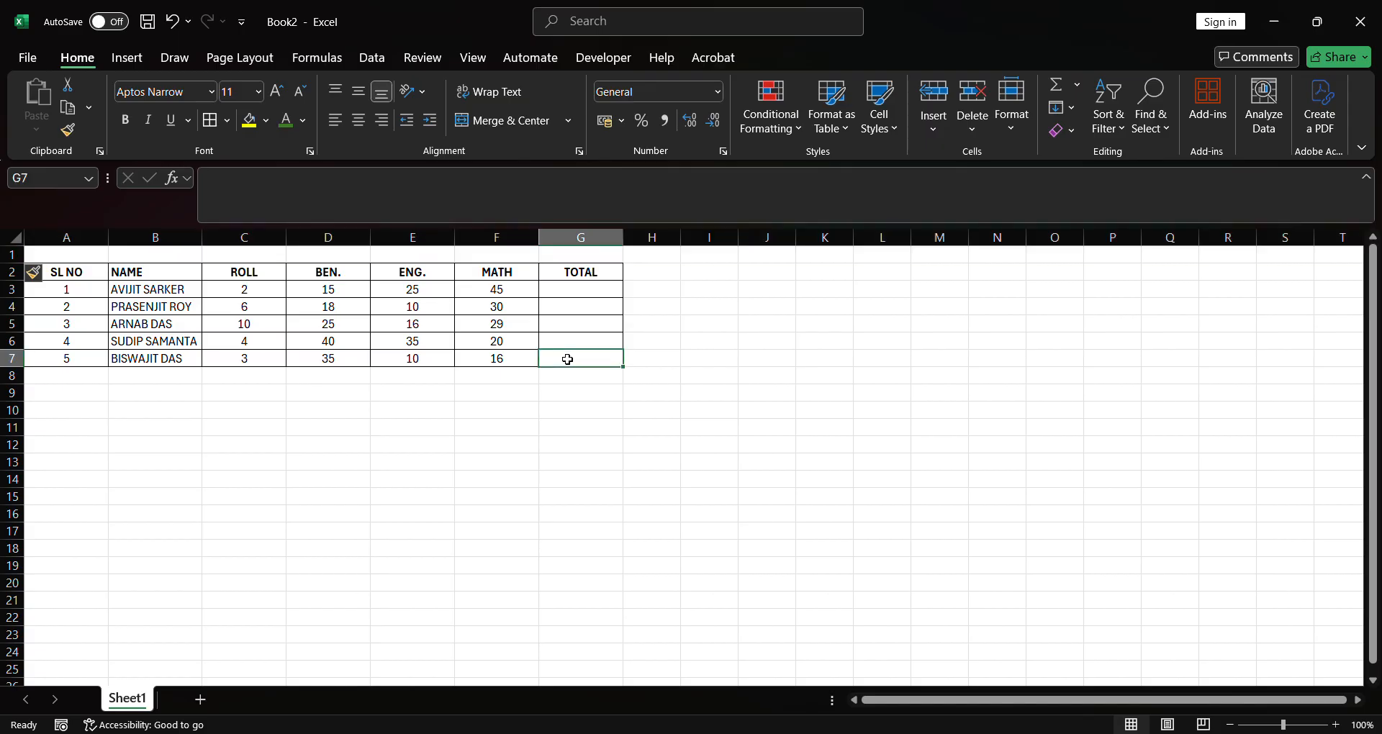
click(469, 348)
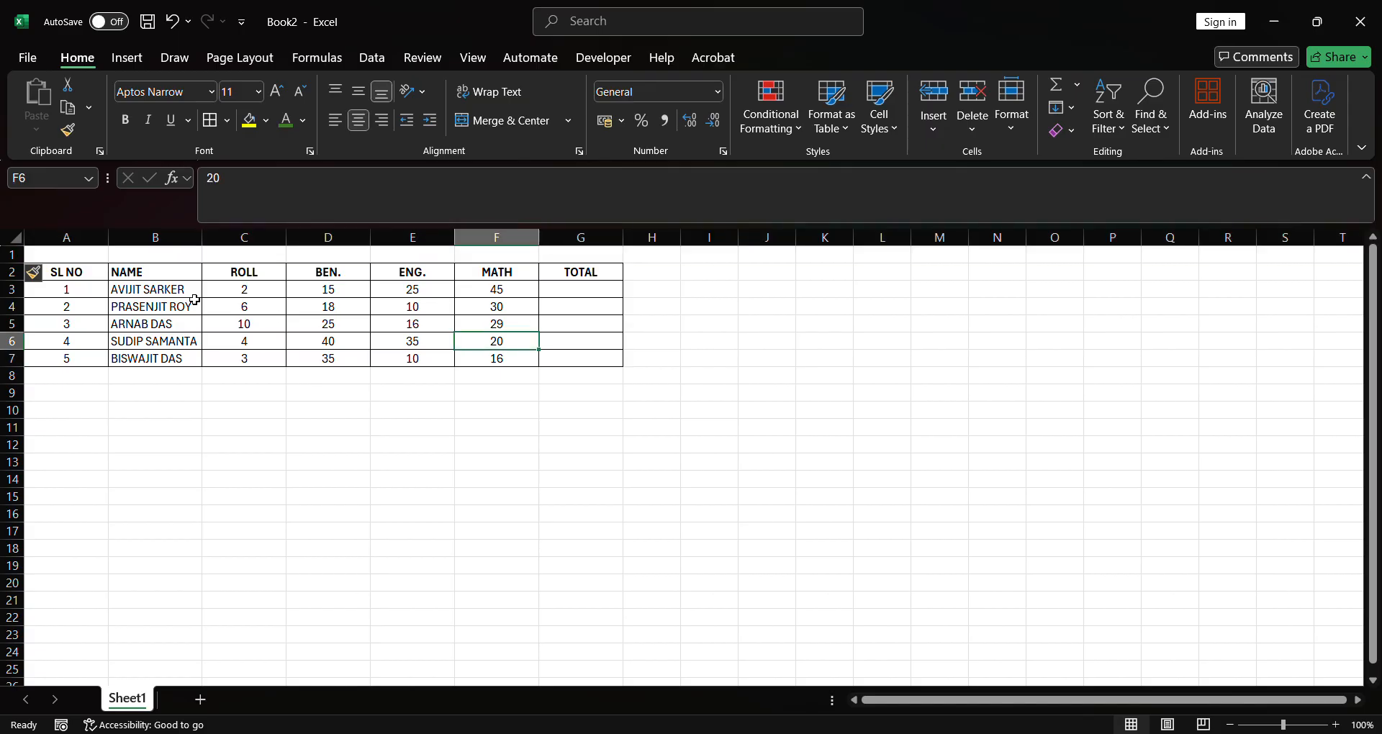
Enter the title MARKS SHEET 2025 in cell A1.
click(94, 259)
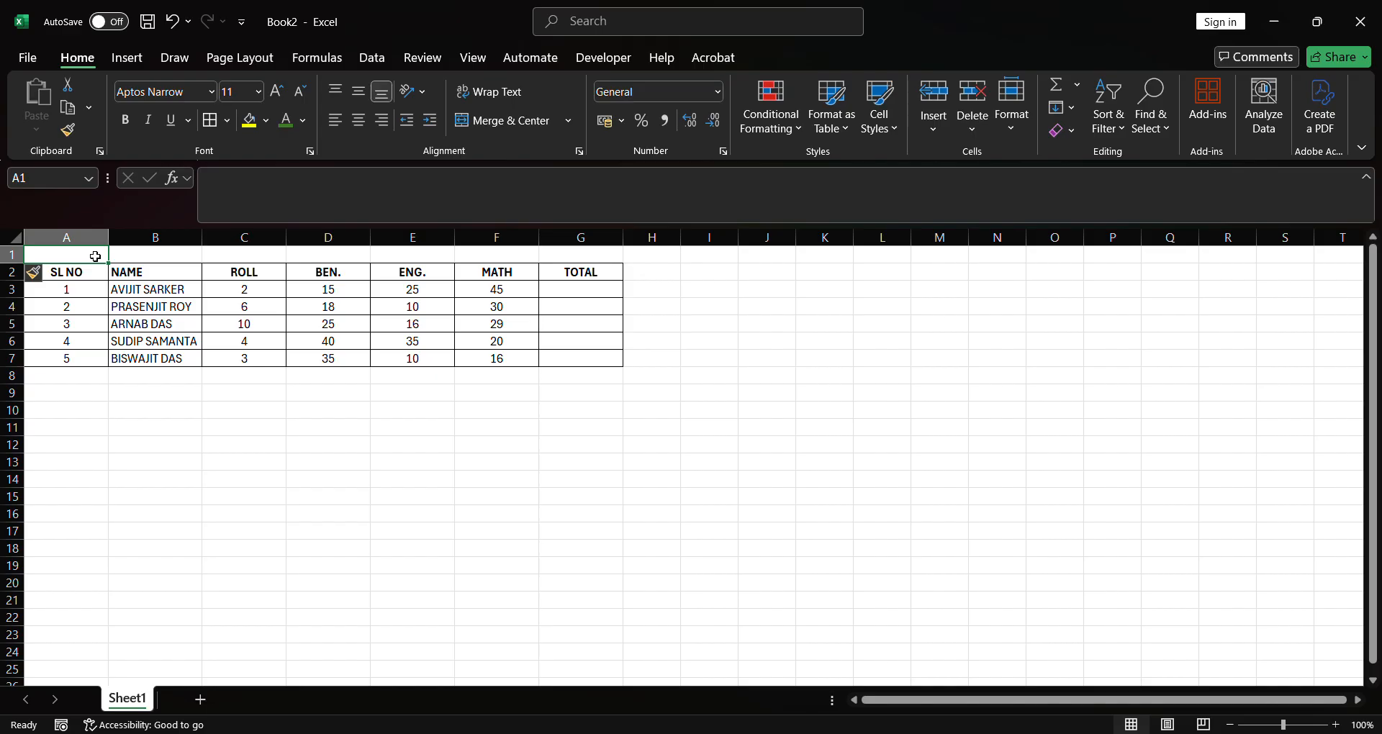
text(MA)
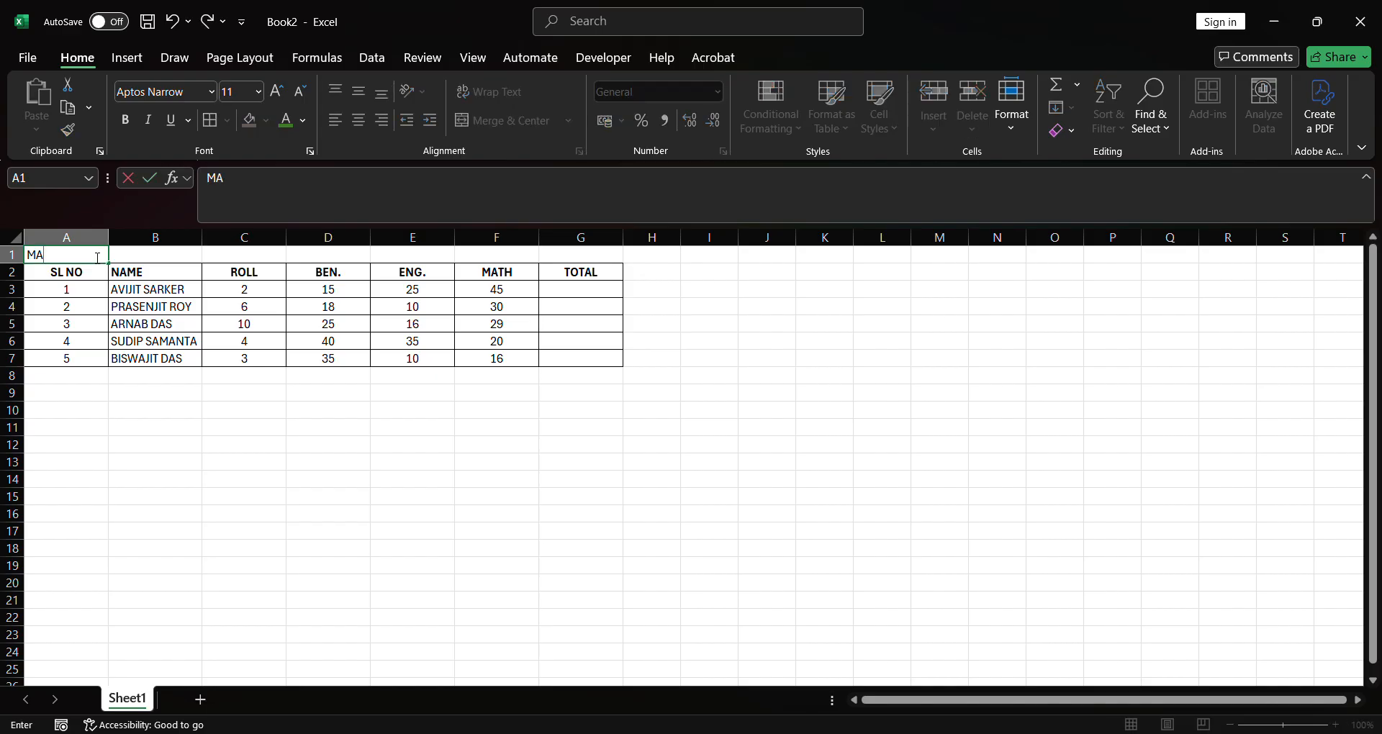
text(RKS SHEET)
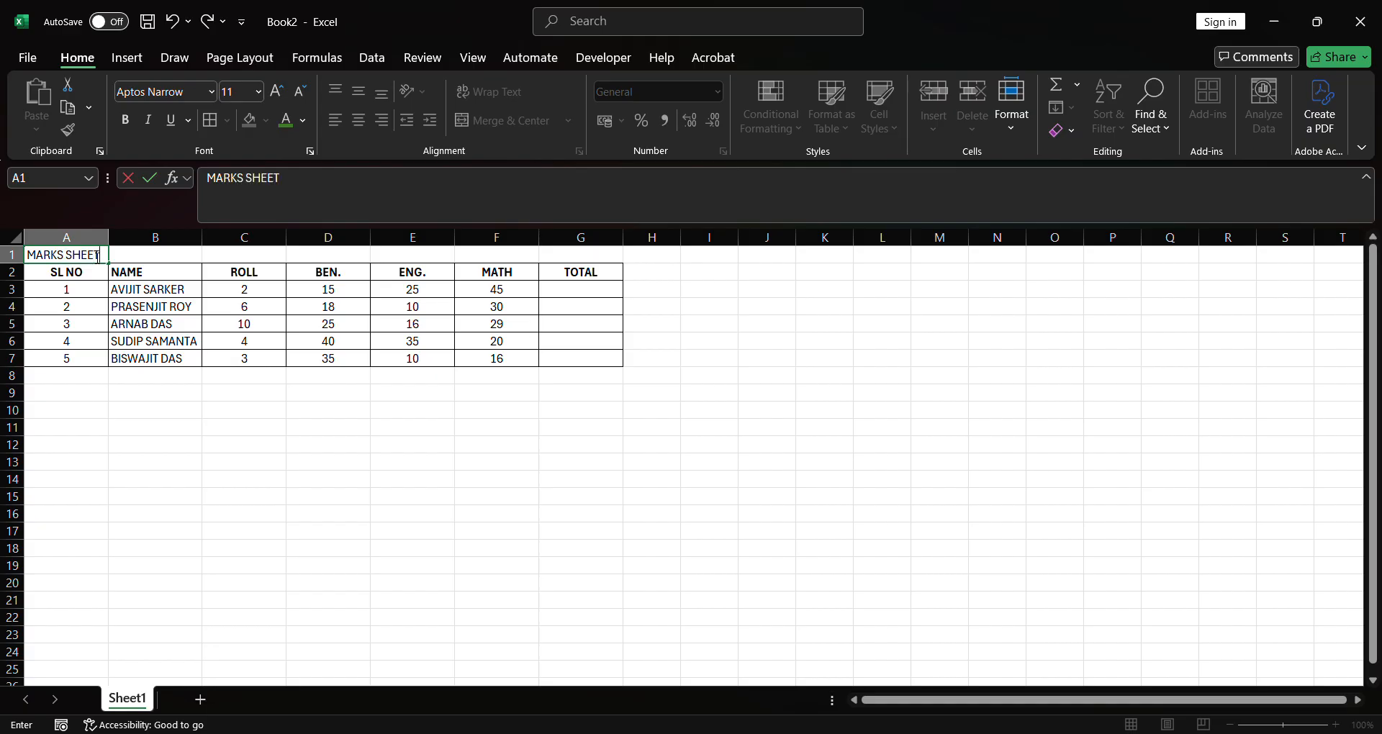
text( 2025)
key(Return)
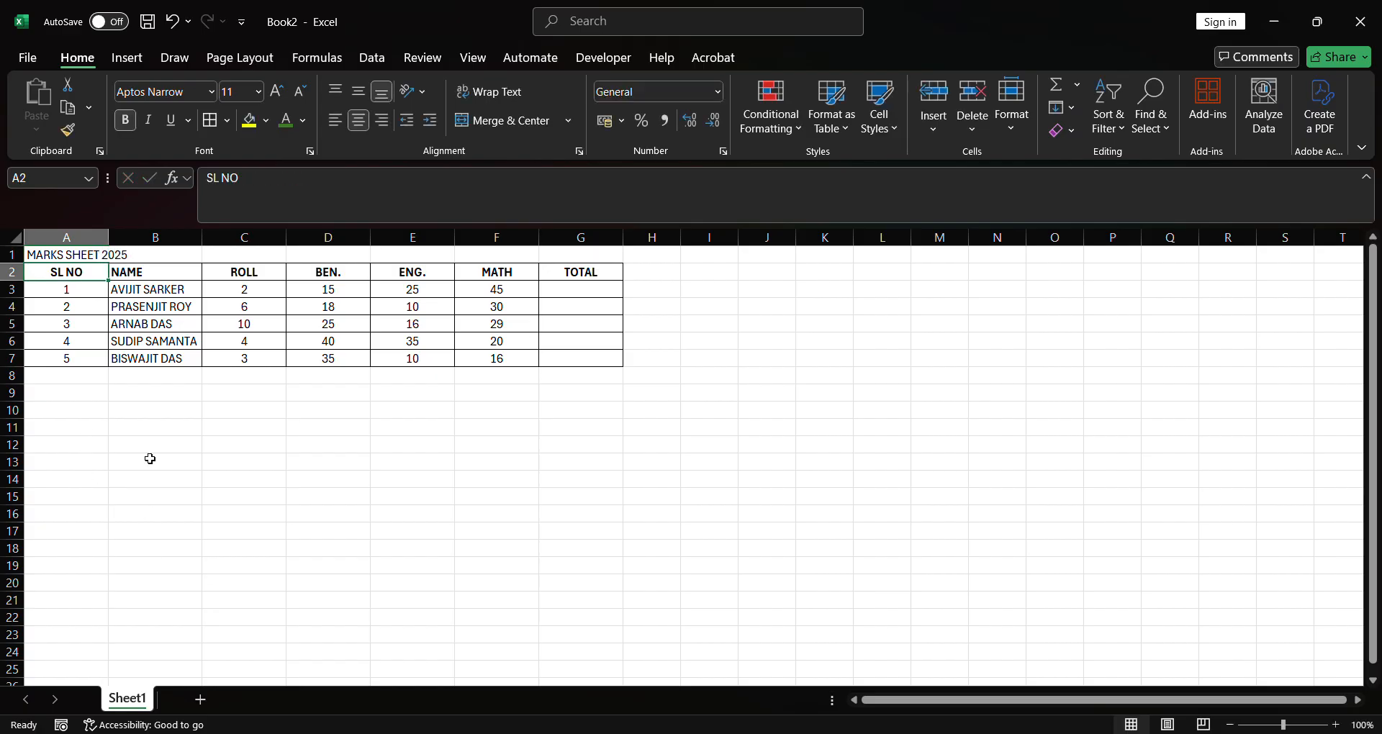
click(183, 347)
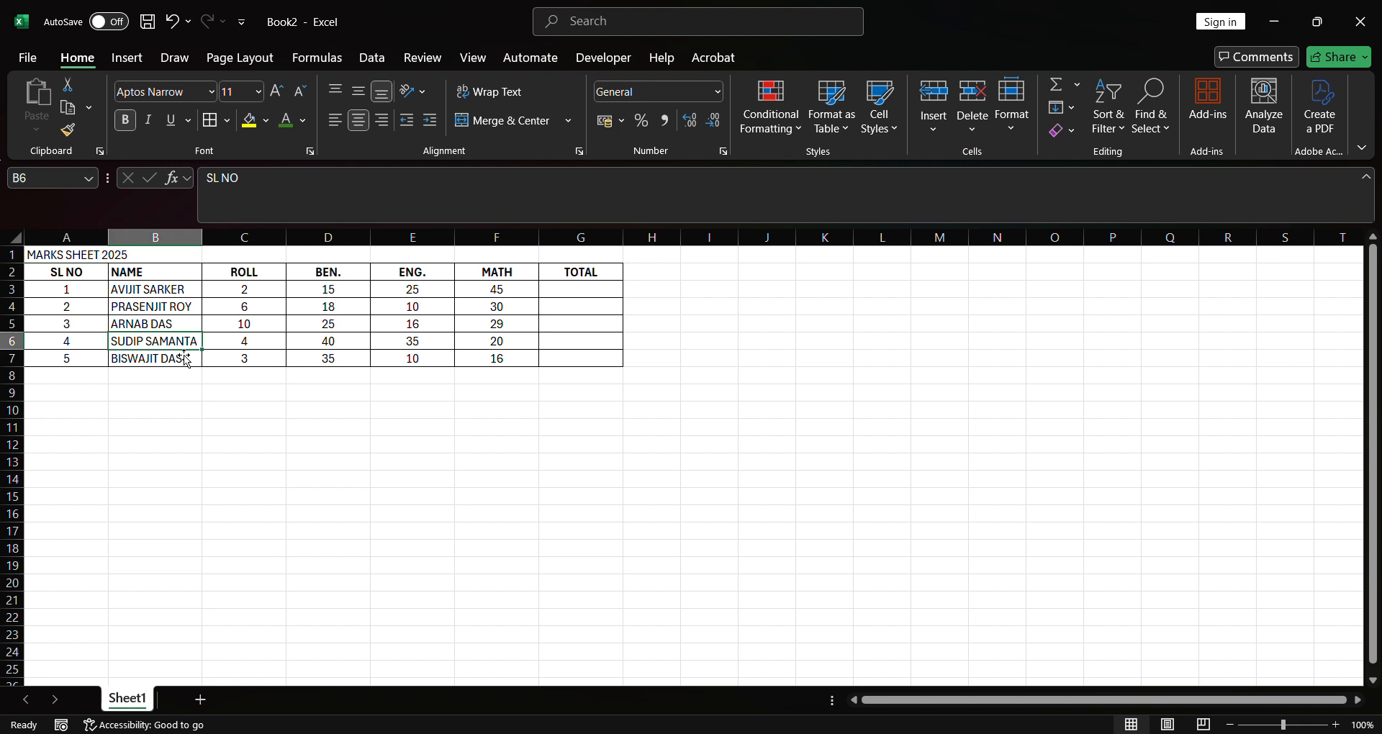
Merge and center the title across cells A1 to G1.
click(60, 260)
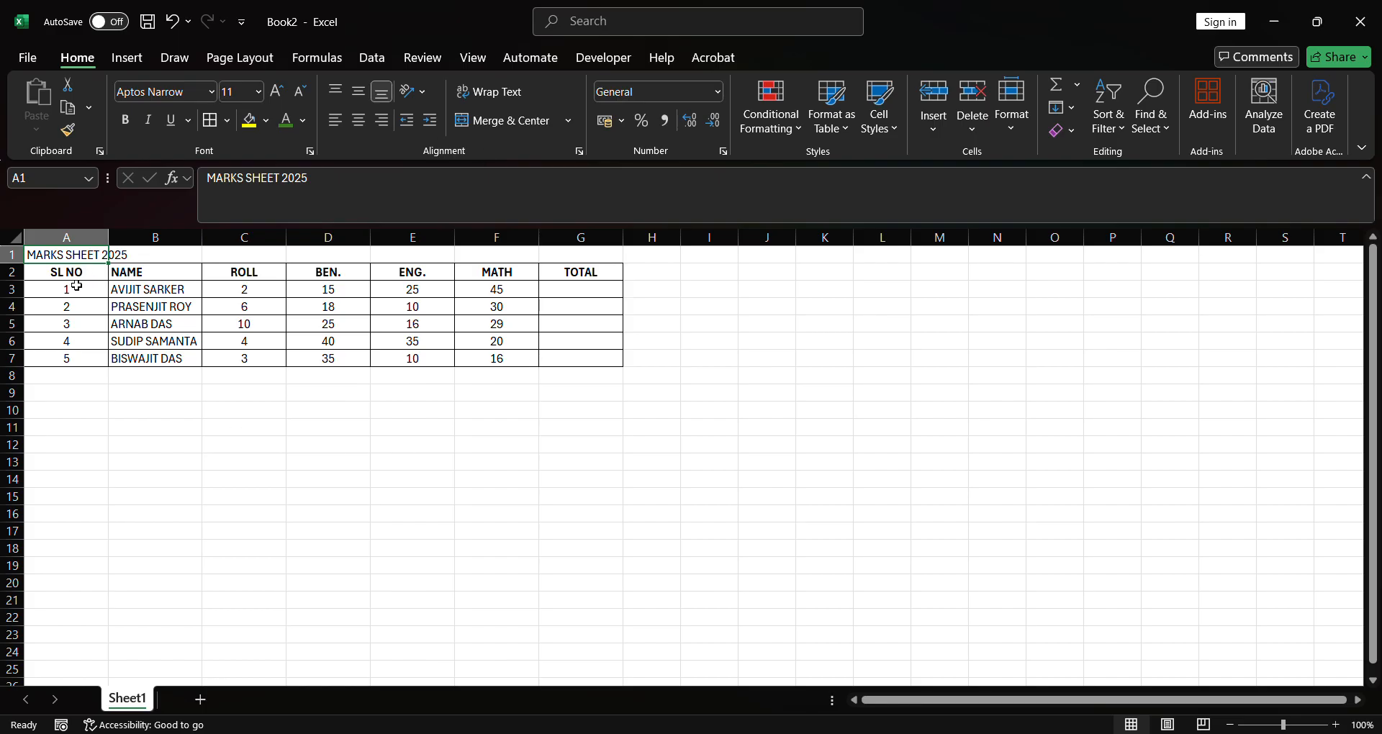
drag(77, 260, 583, 262)
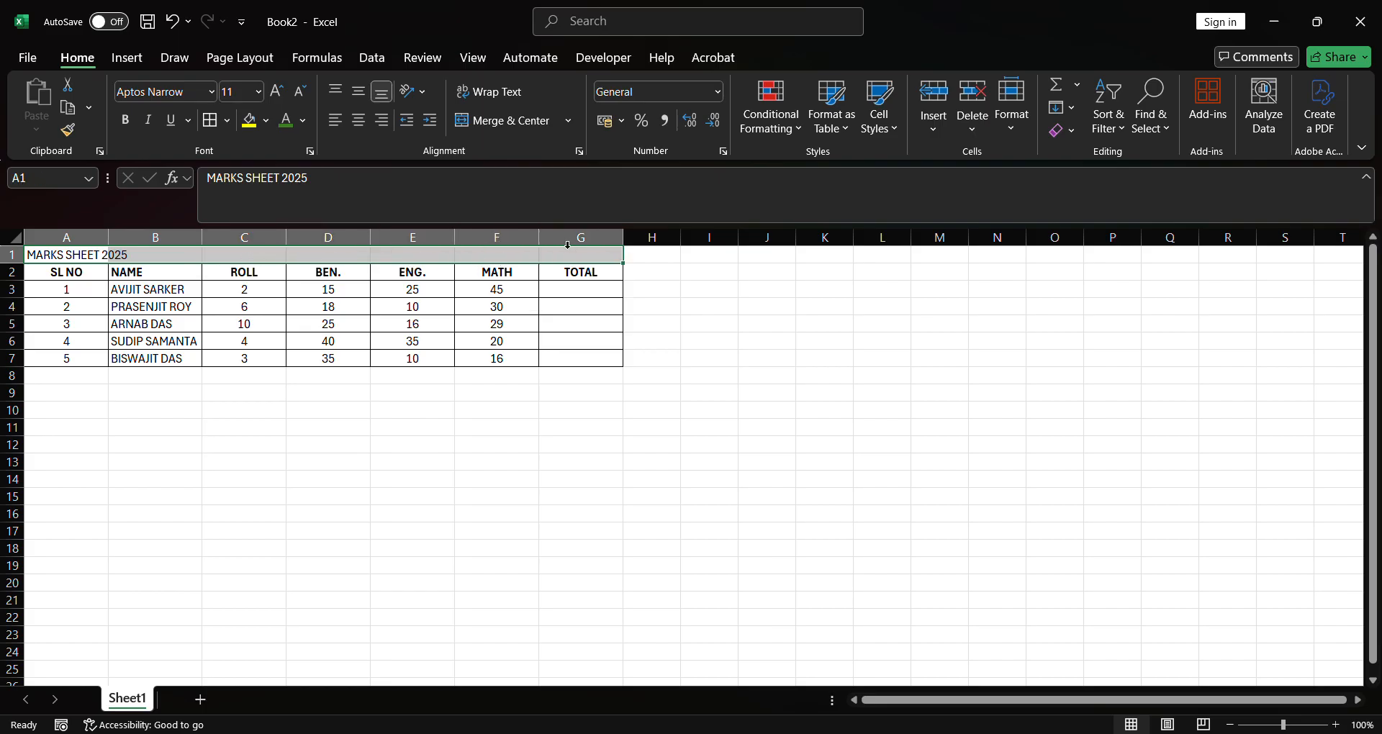
click(513, 122)
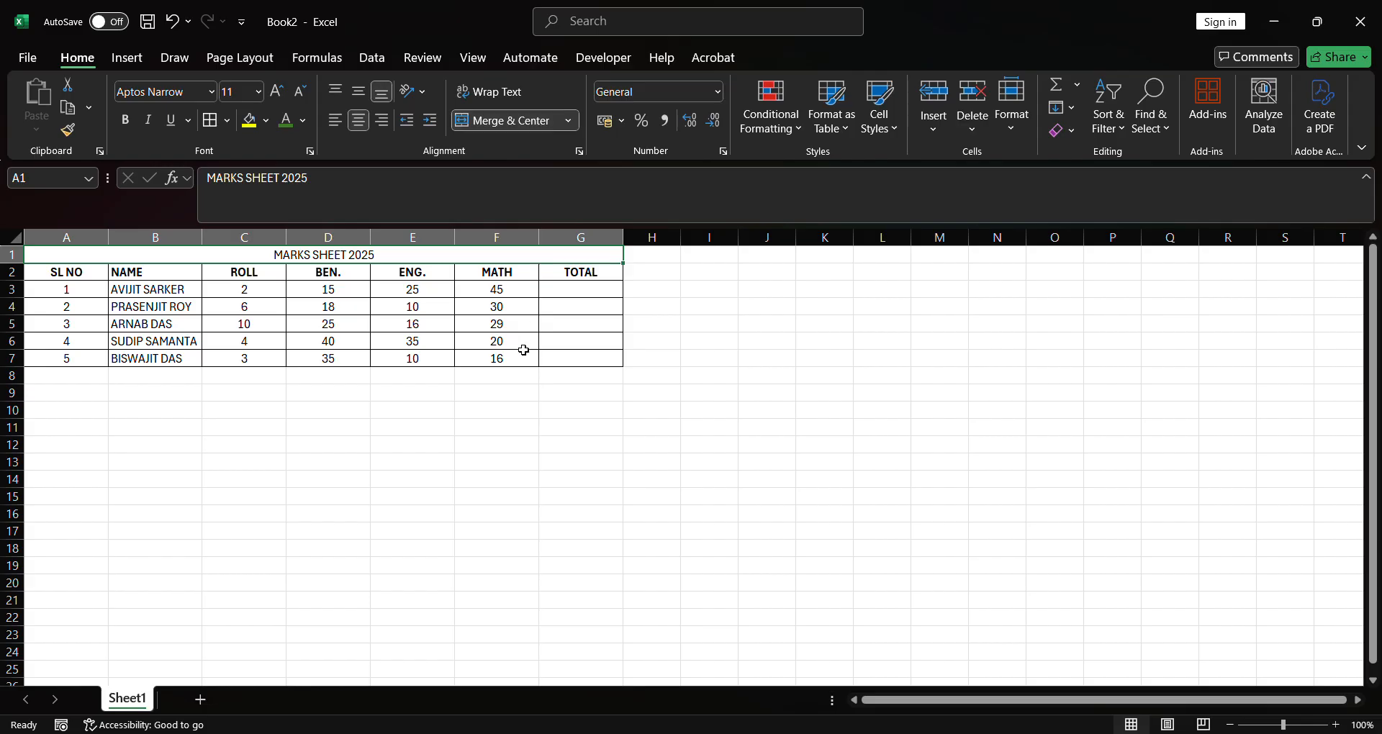
click(588, 358)
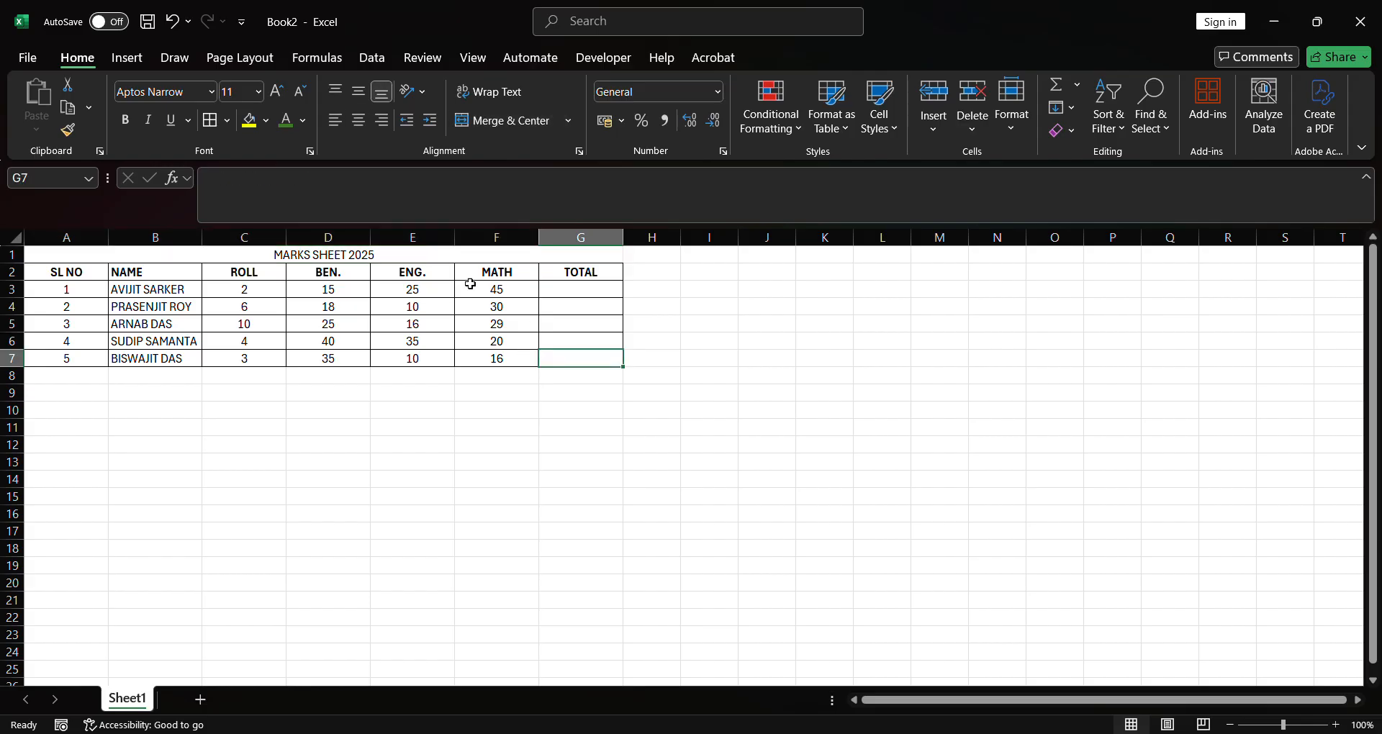
Apply all borders to the whole table, including the title row, in A1:G7.
click(447, 253)
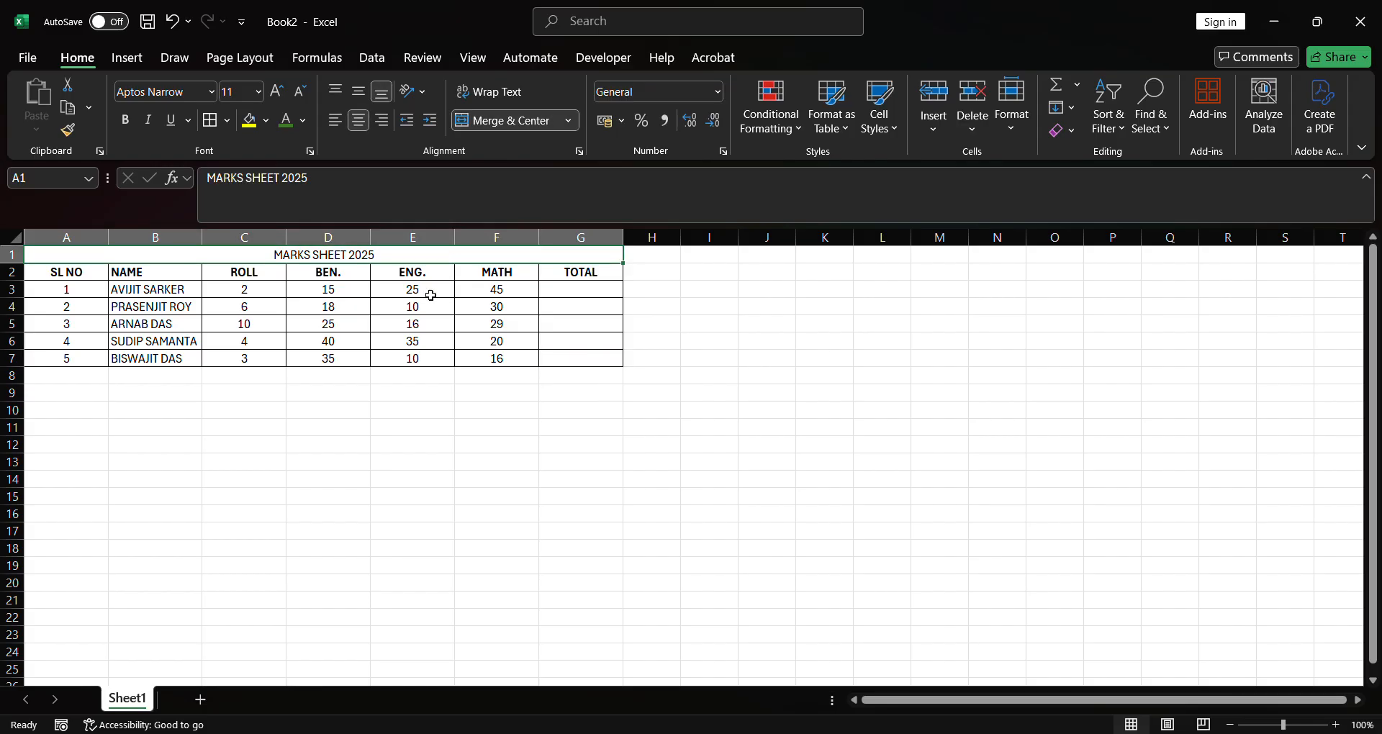
drag(412, 308, 408, 362)
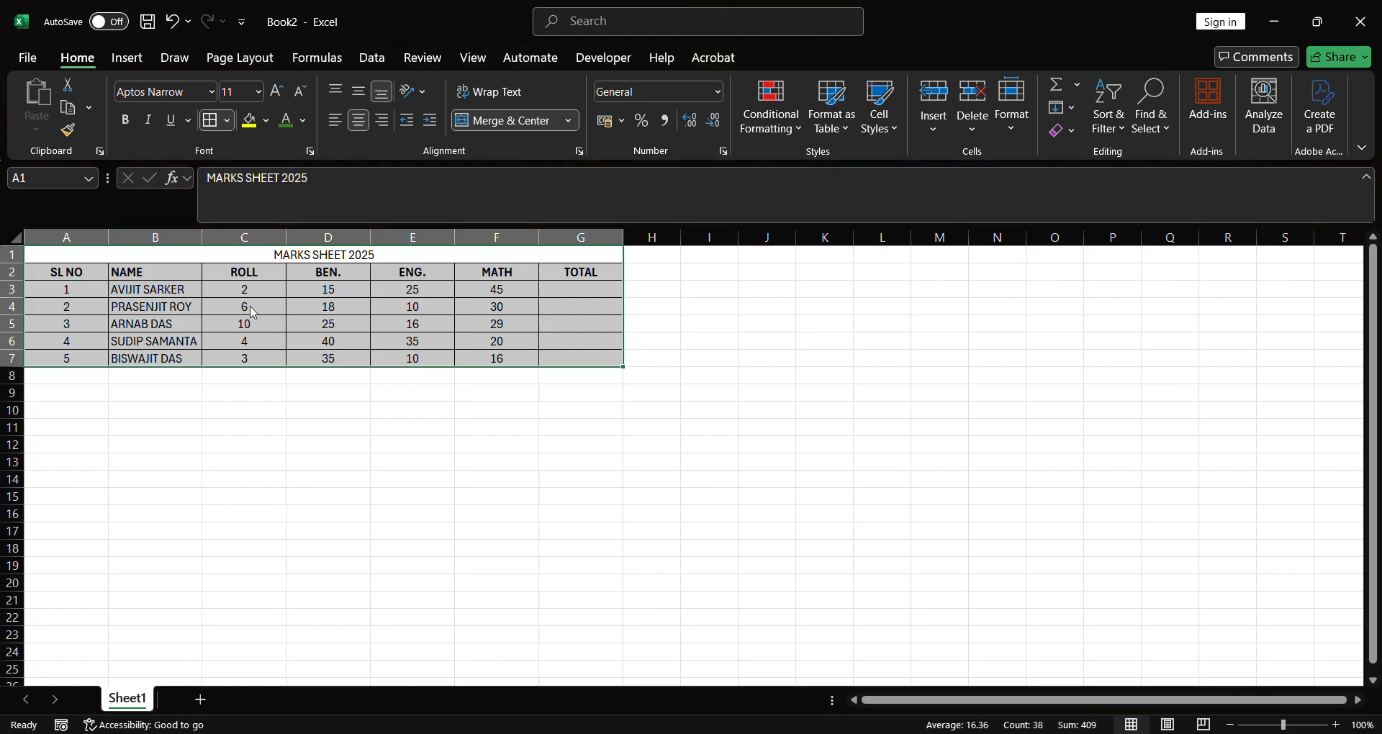
click(367, 305)
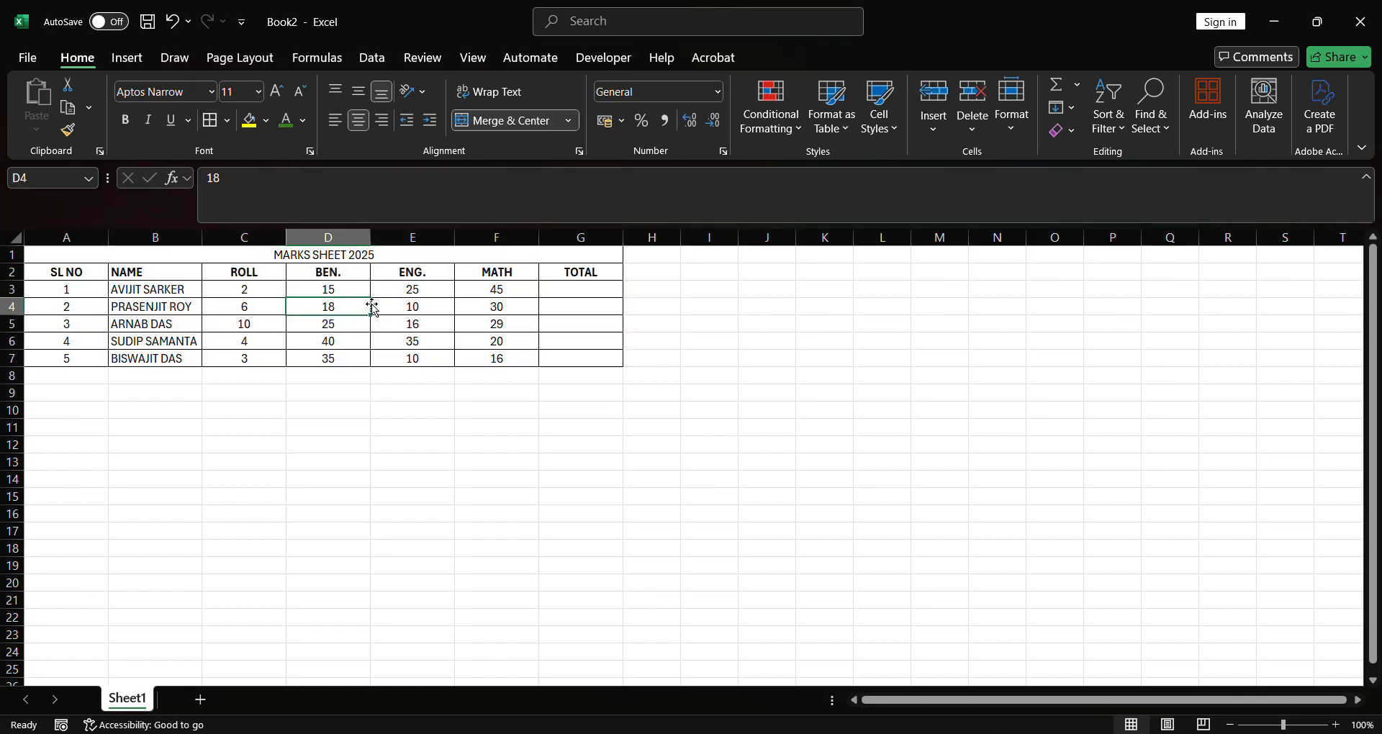
Fill the merged title cell in row 1 with light green.
click(387, 260)
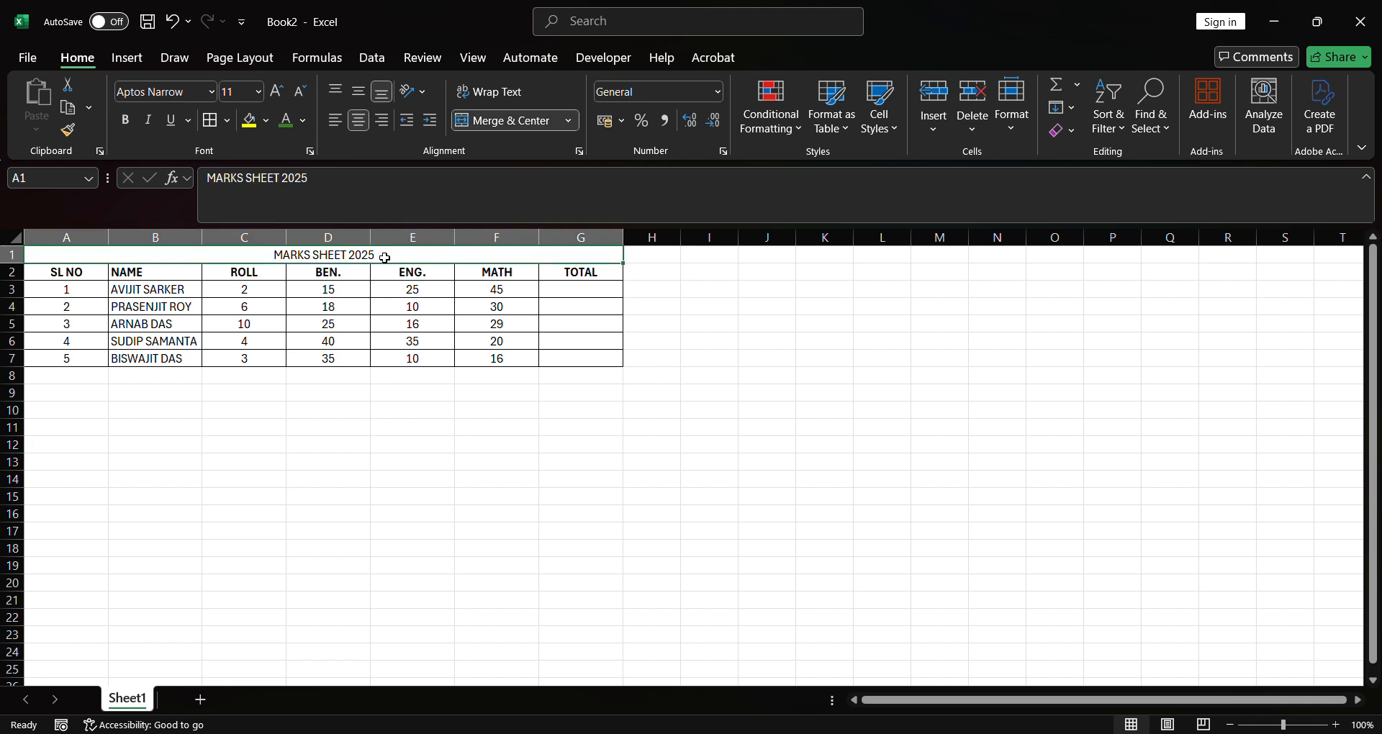
click(266, 121)
click(346, 392)
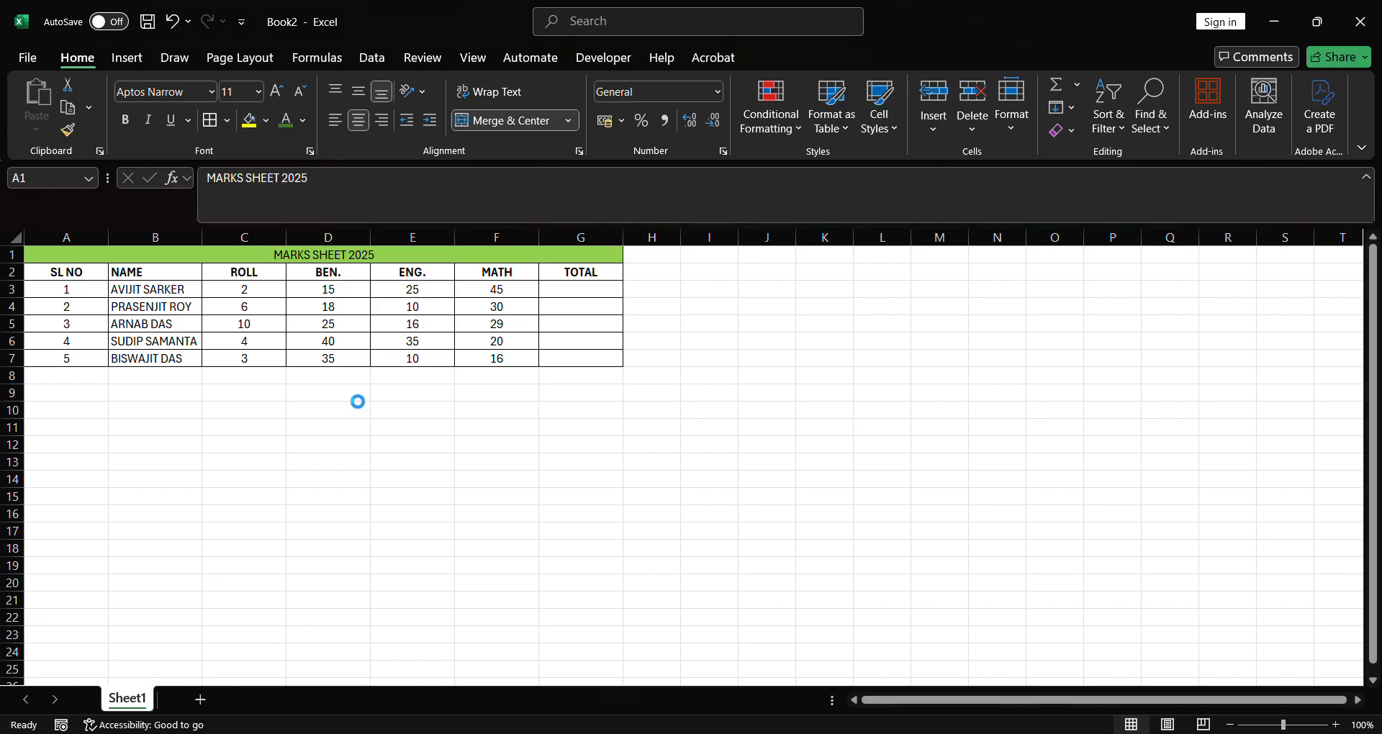
Set the font color of the MARKS SHEET 2025 title to purple.
click(305, 125)
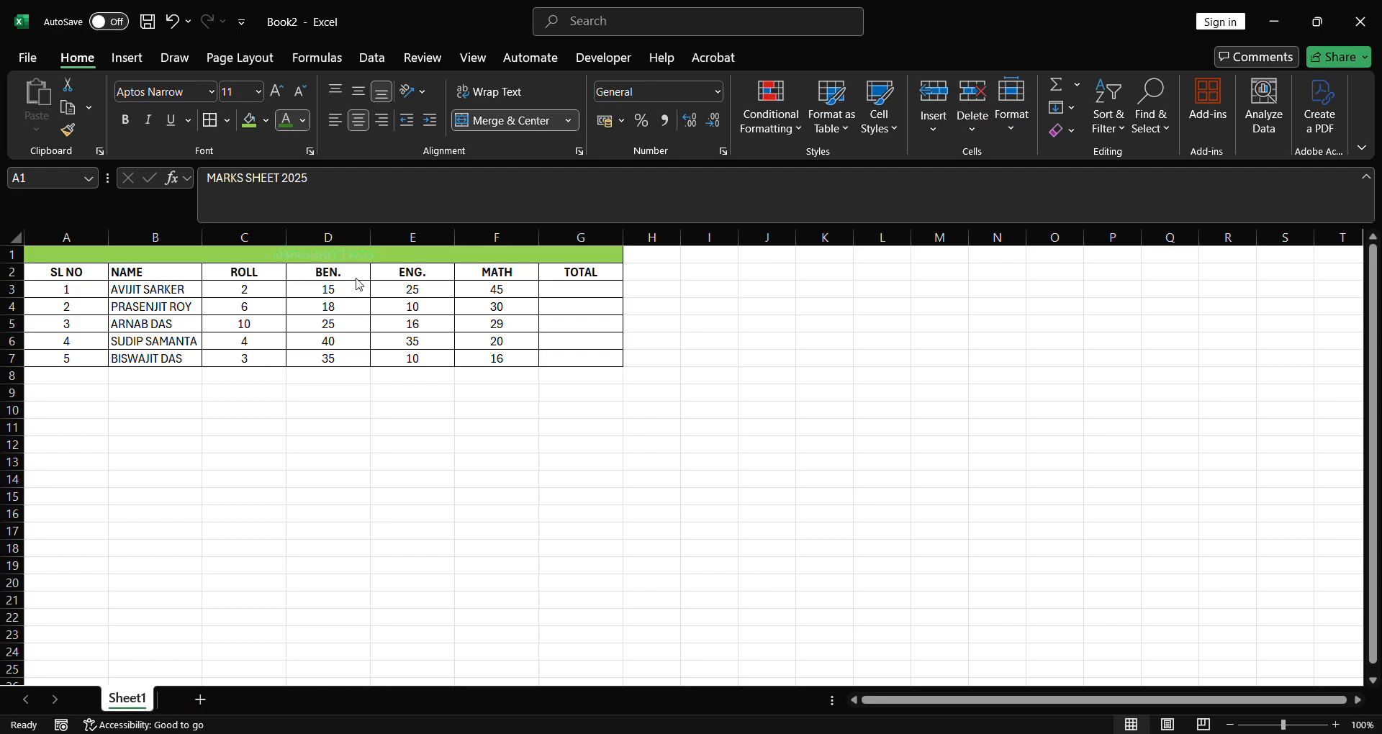
click(344, 244)
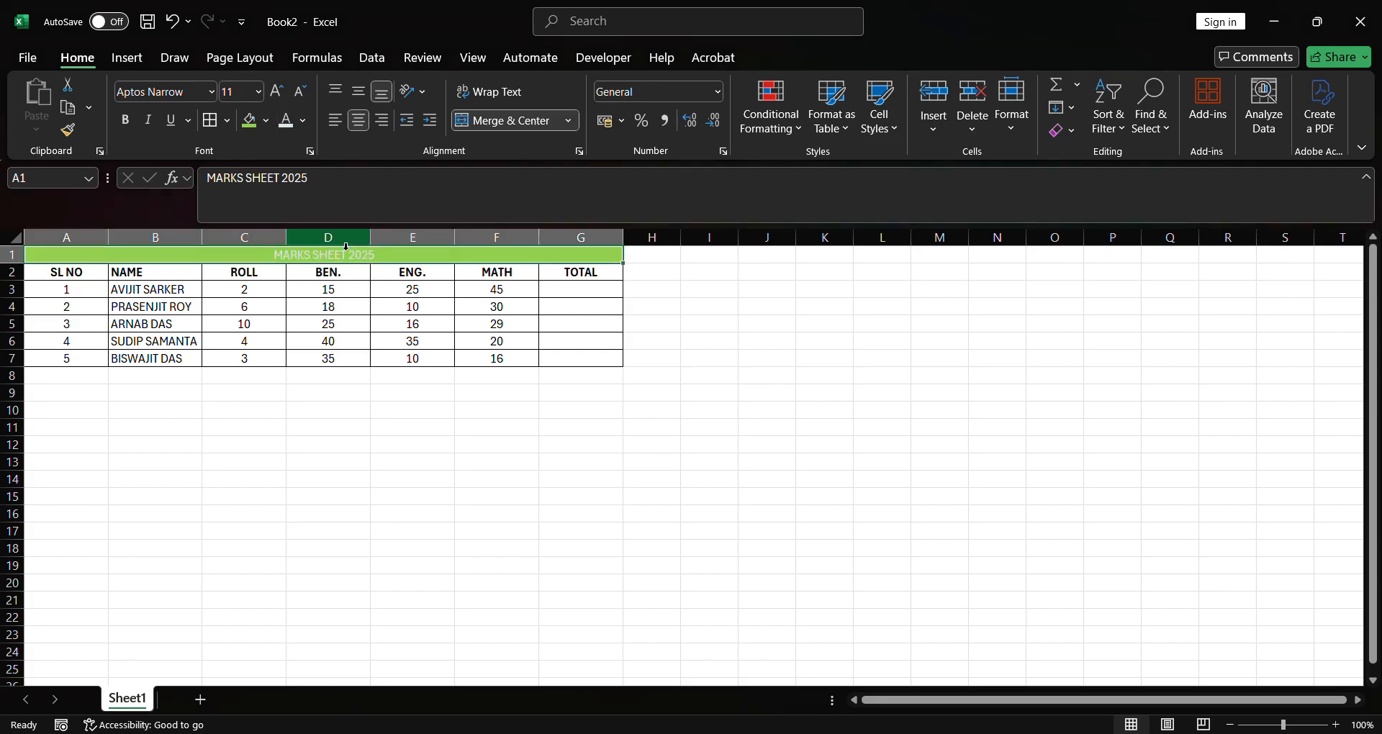
click(306, 124)
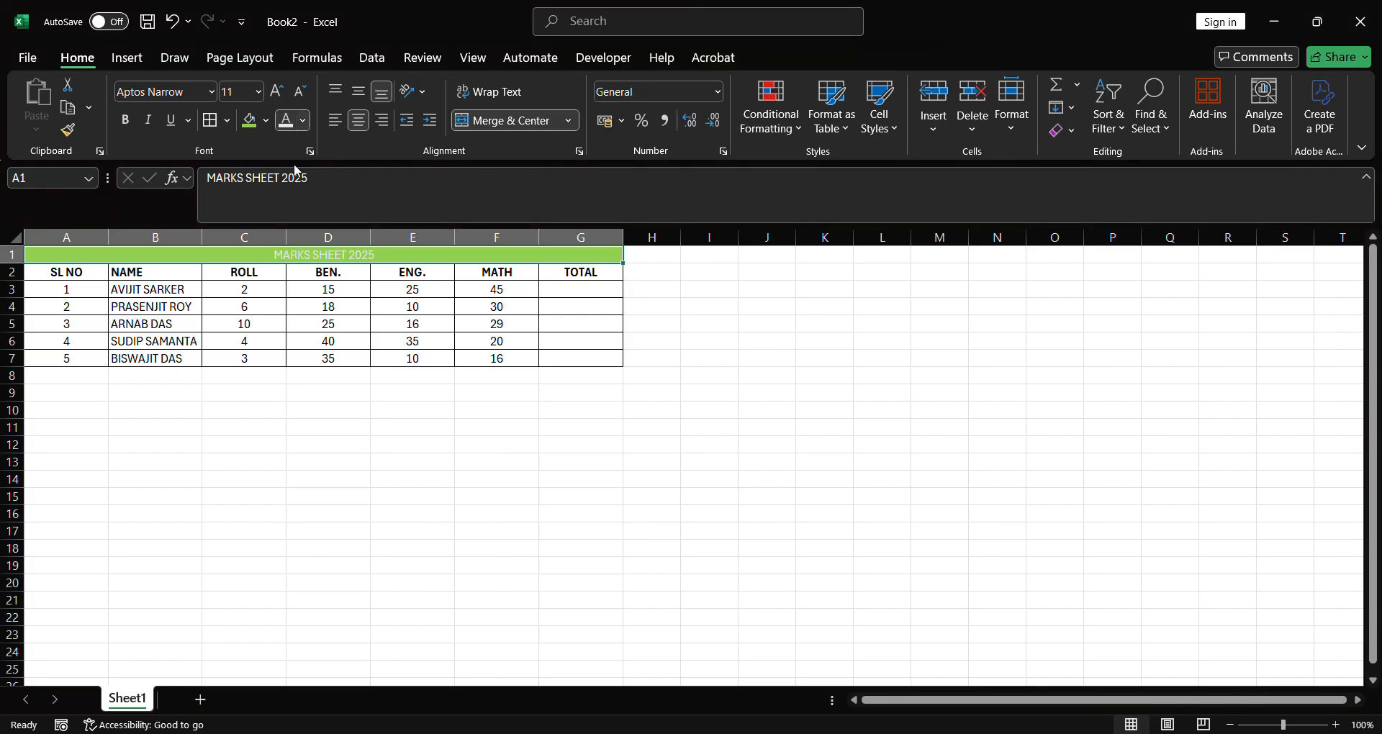
click(361, 418)
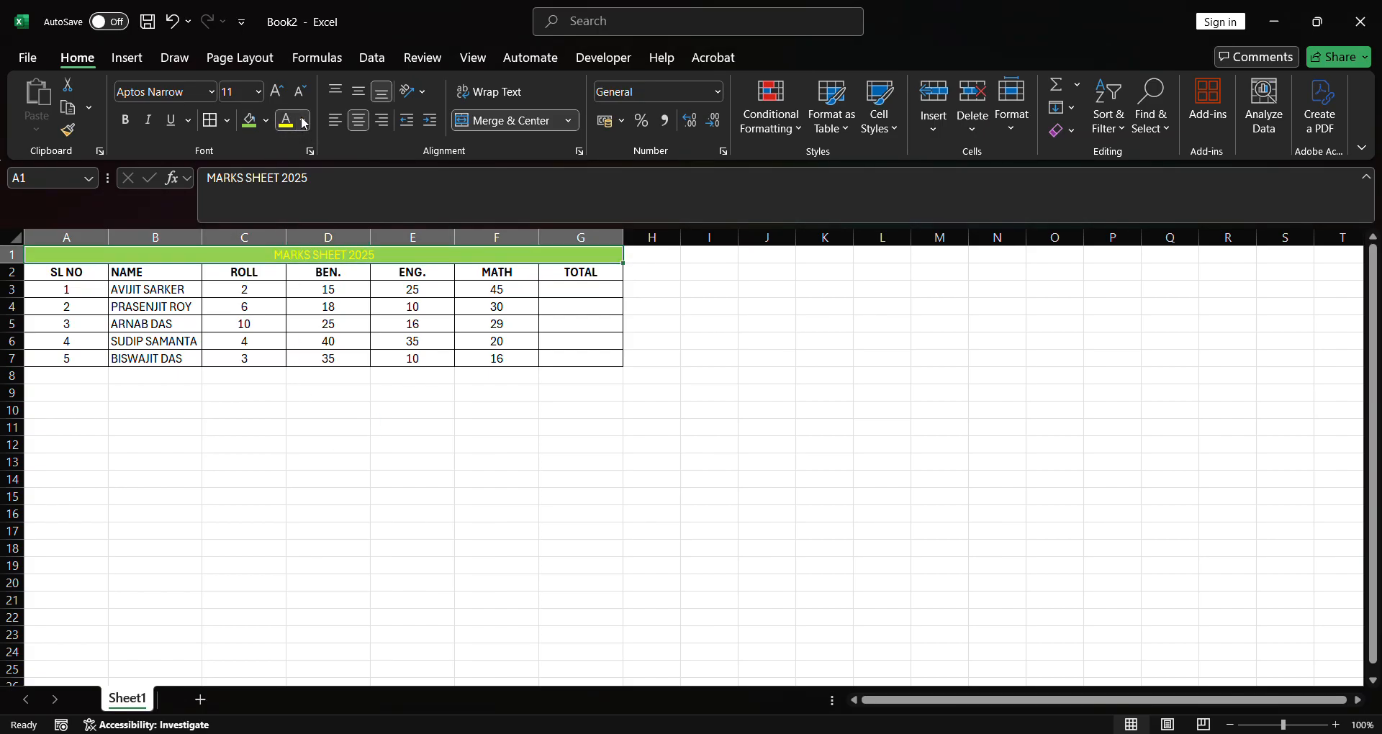
click(488, 334)
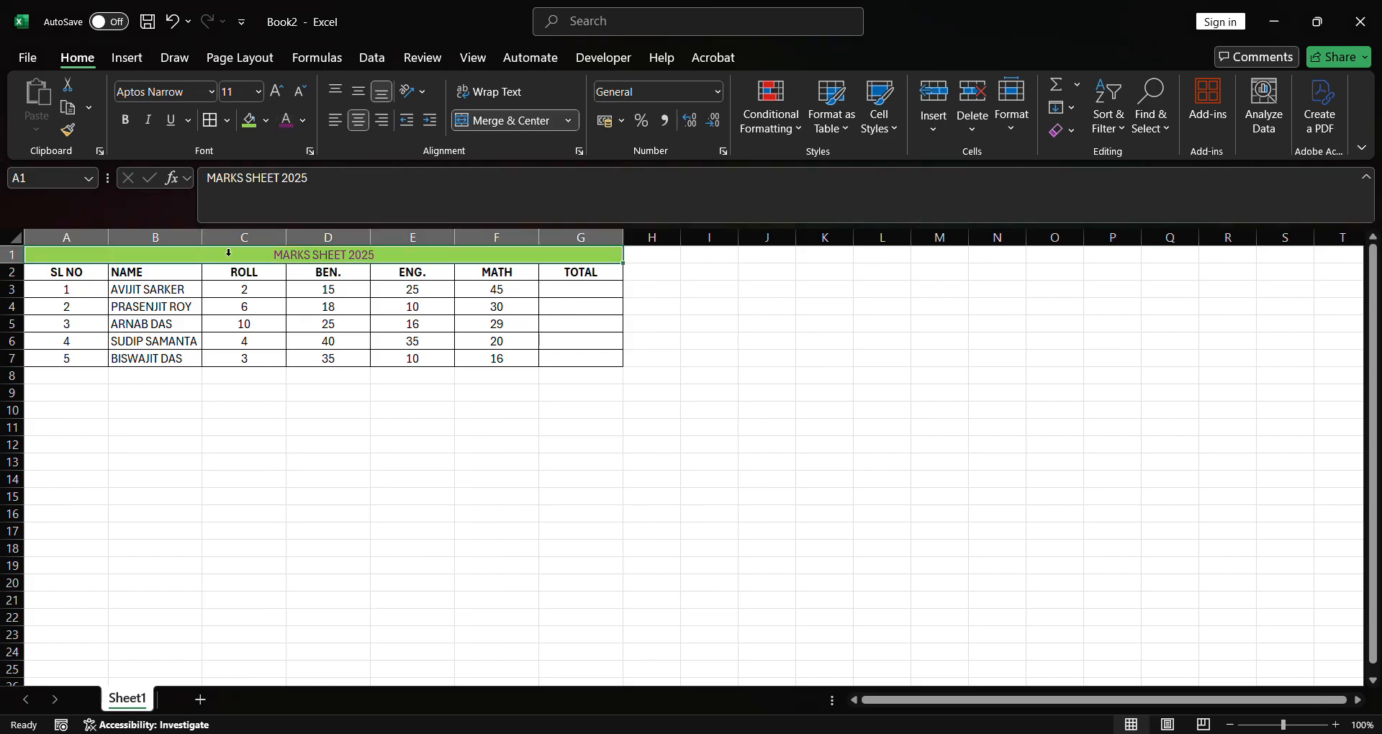
Make the MARKS SHEET 2025 title bold and set its font size to 16.
click(127, 121)
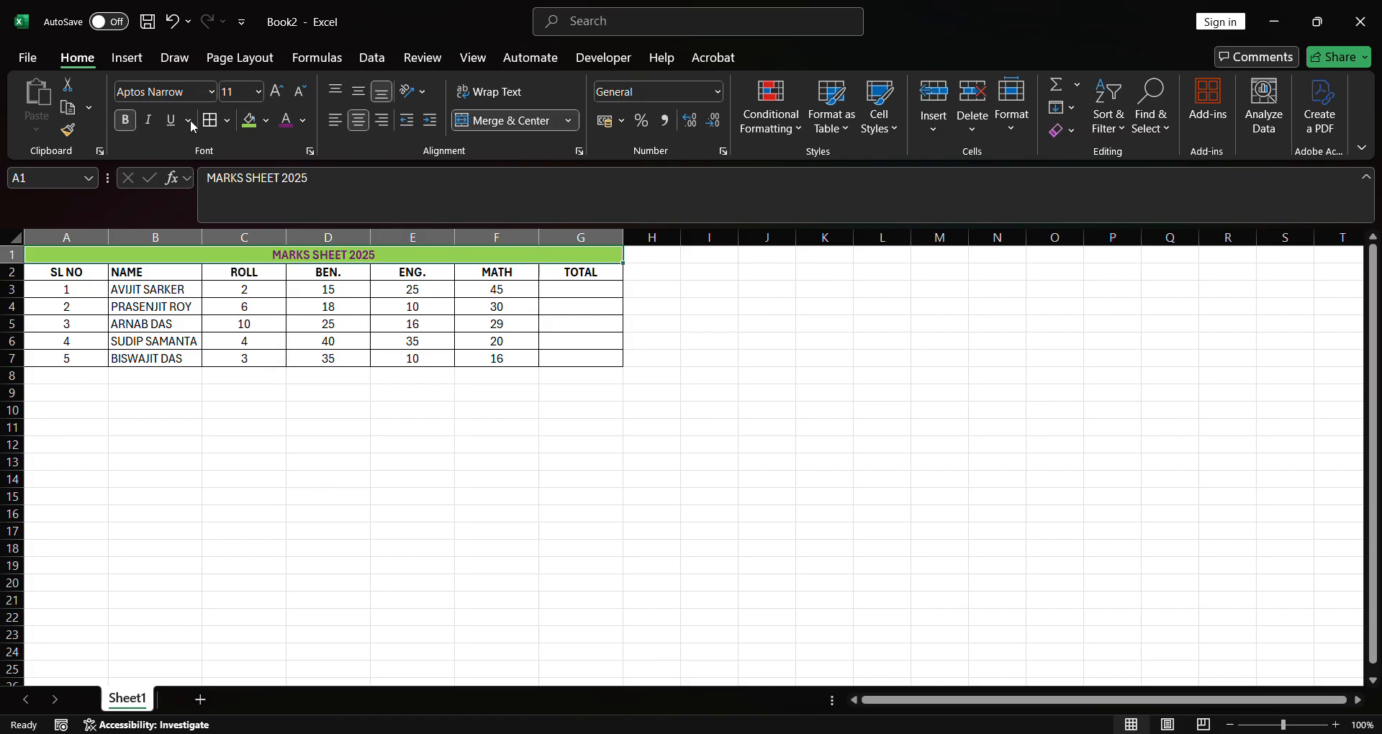
click(261, 102)
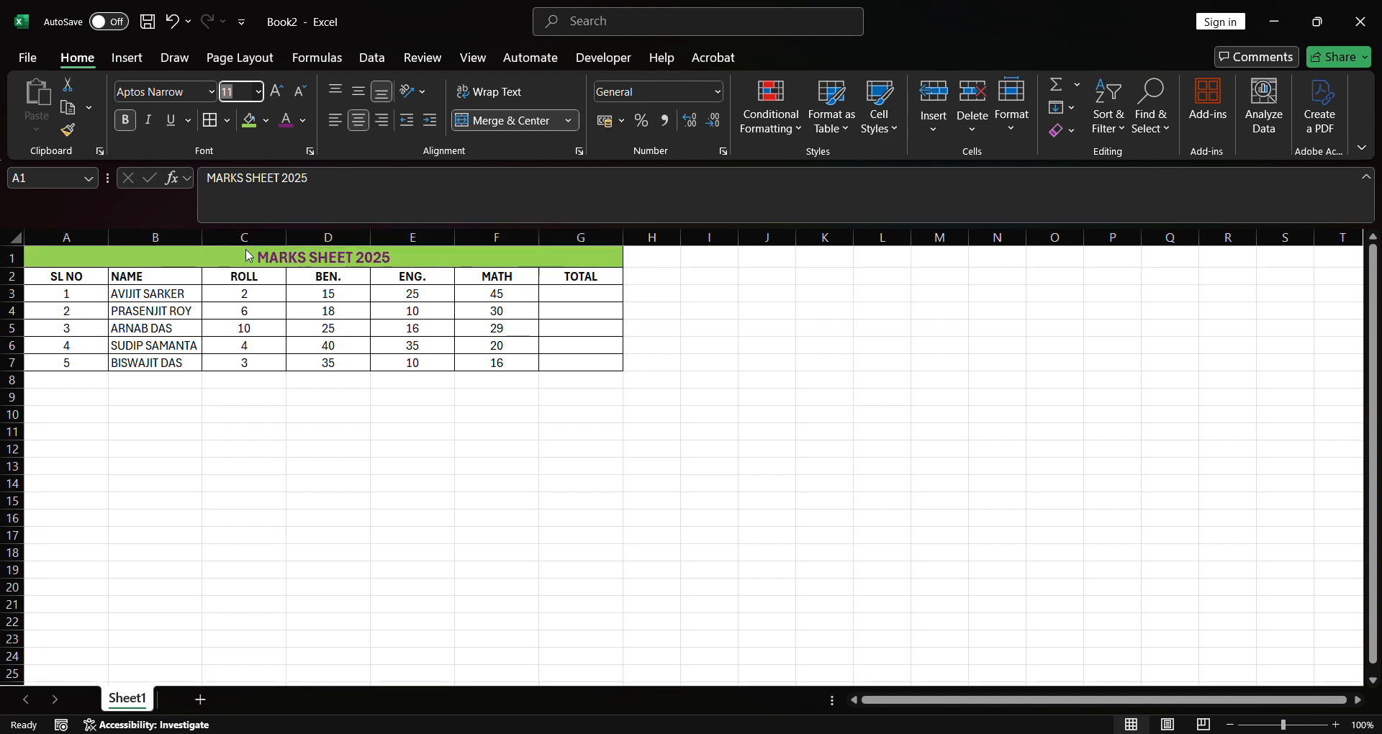
click(329, 316)
click(463, 259)
click(412, 349)
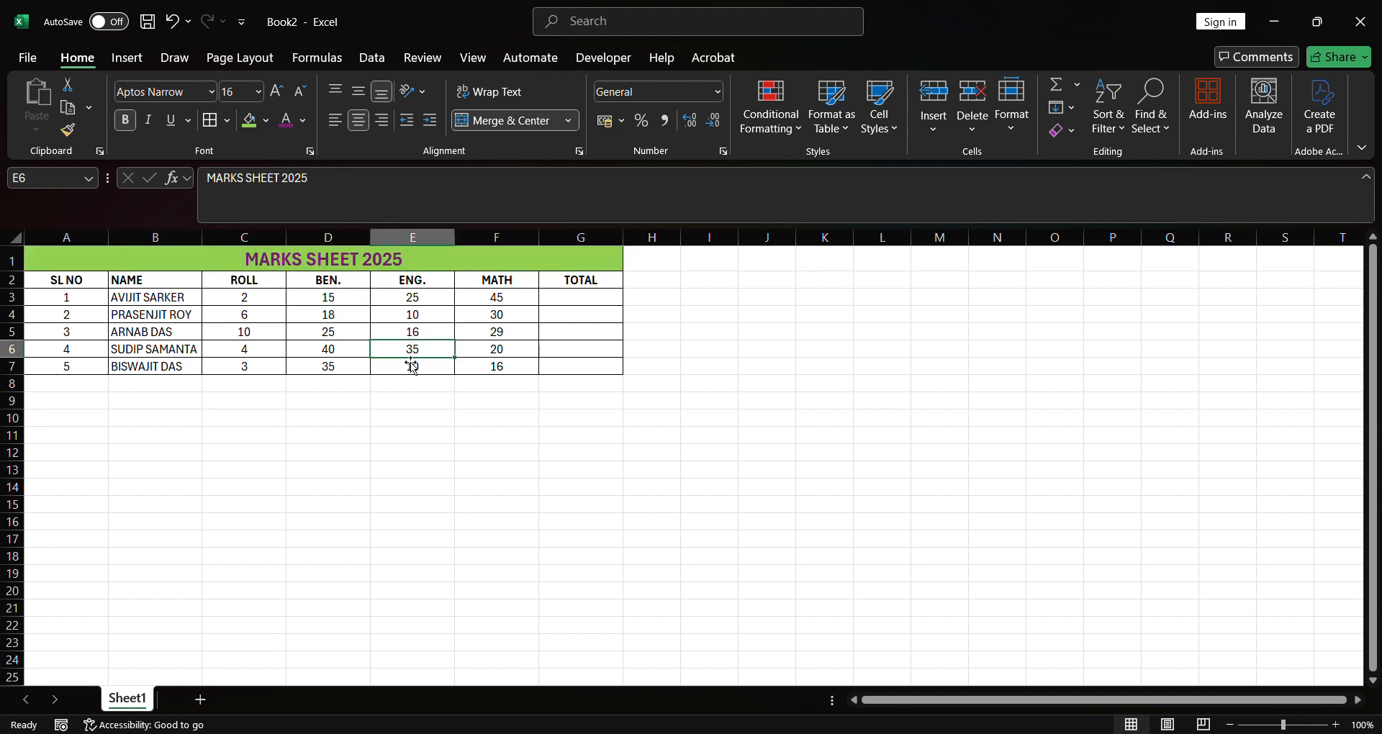
drag(83, 265, 207, 363)
click(219, 336)
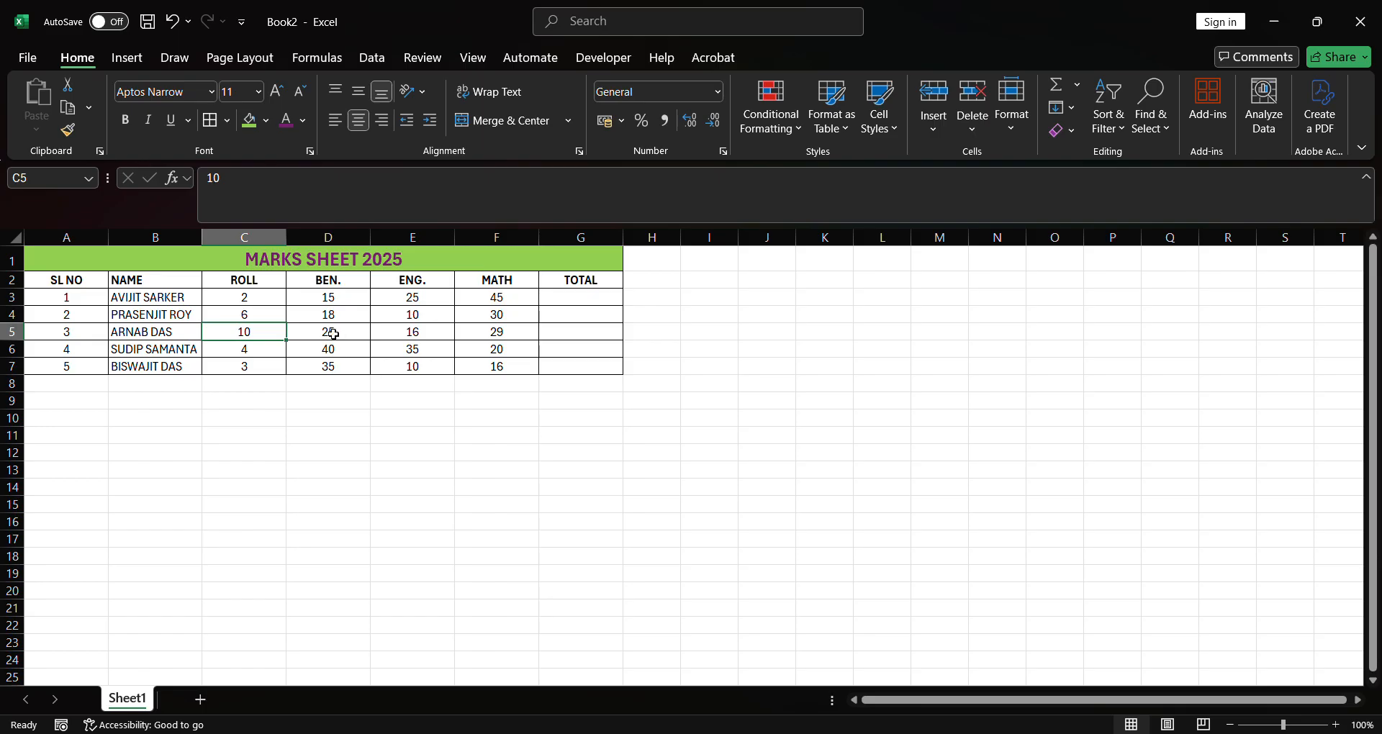
click(334, 334)
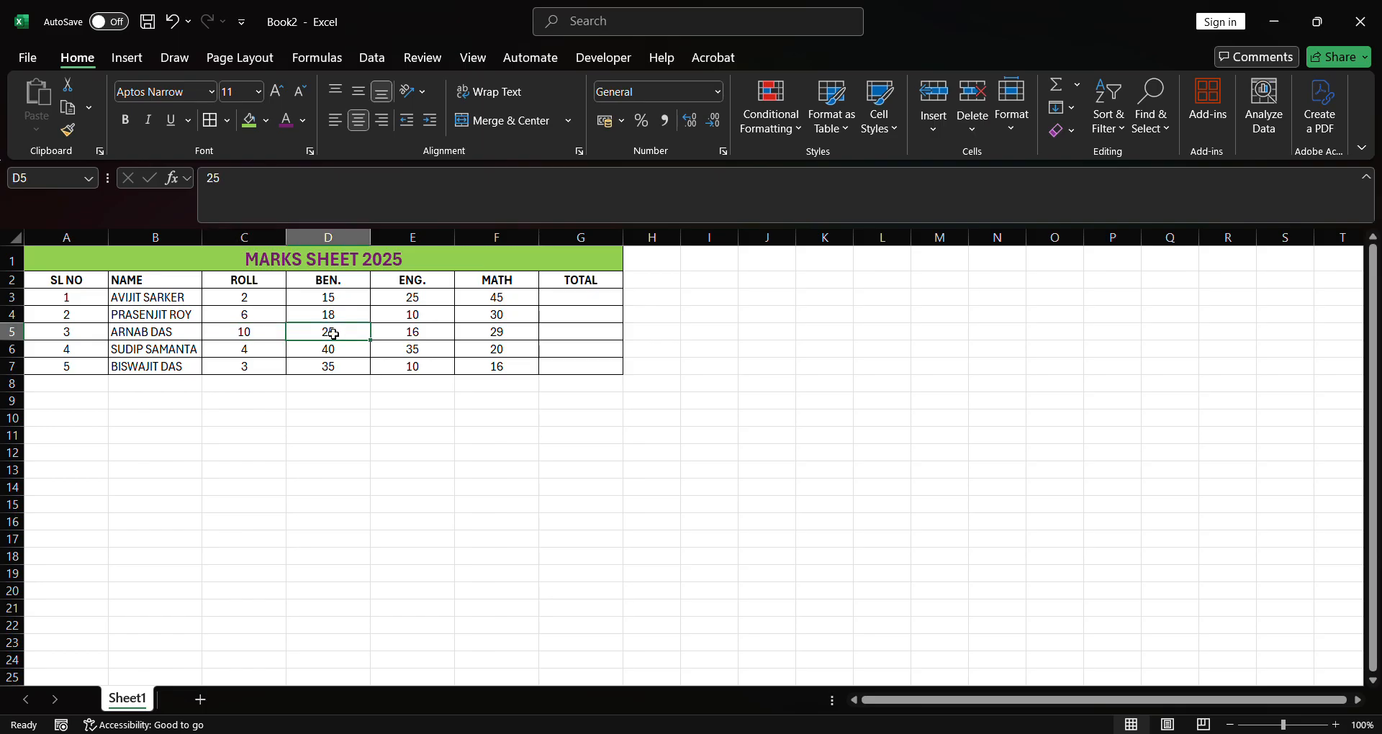
click(590, 454)
click(250, 425)
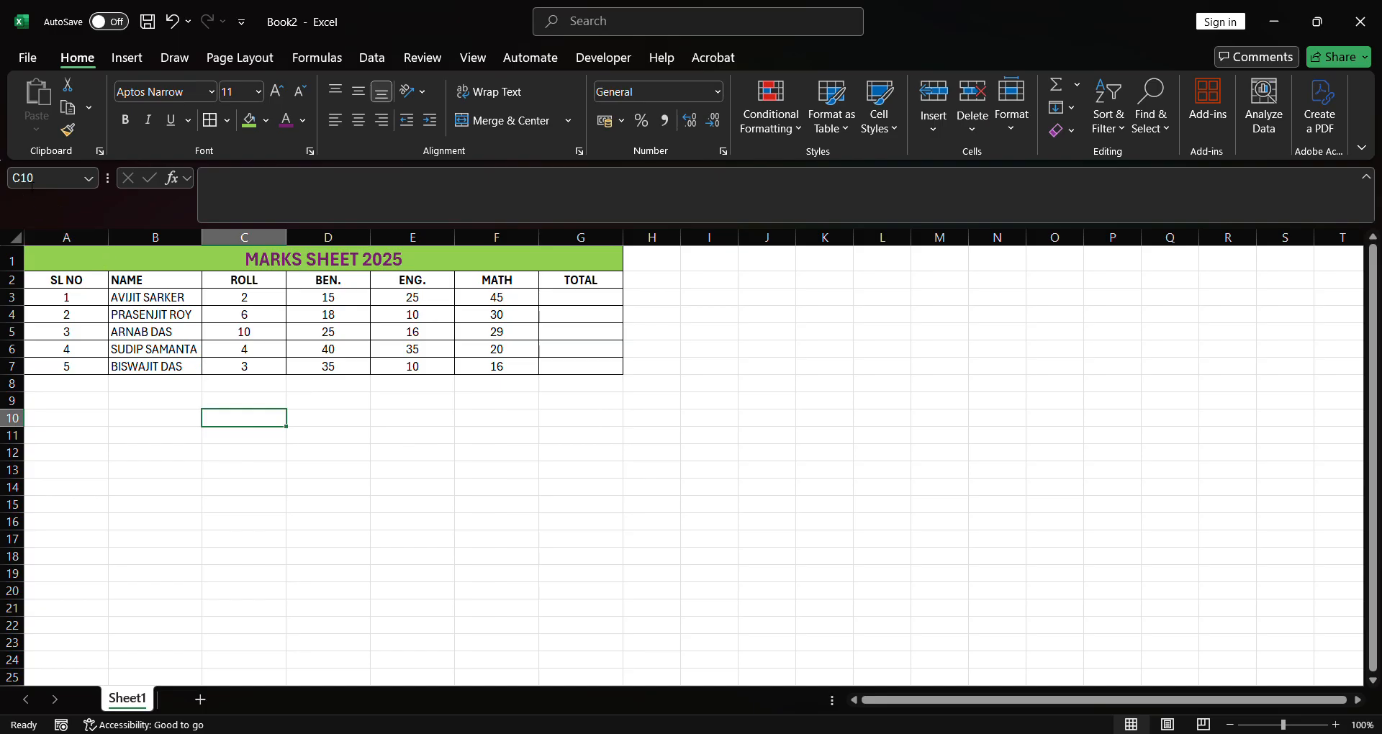
click(367, 440)
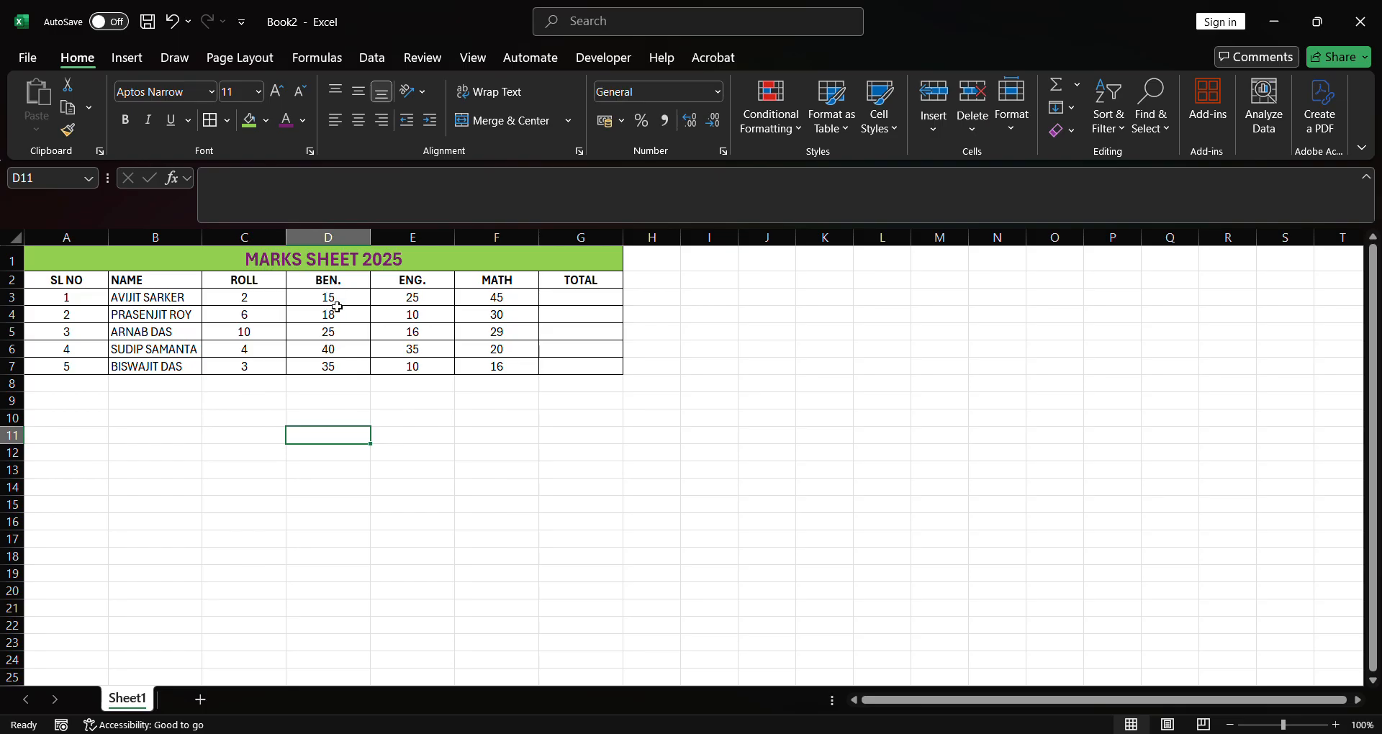
Check the cell references of the first student's BEN., ENG. and MATH marks in row 3.
click(337, 304)
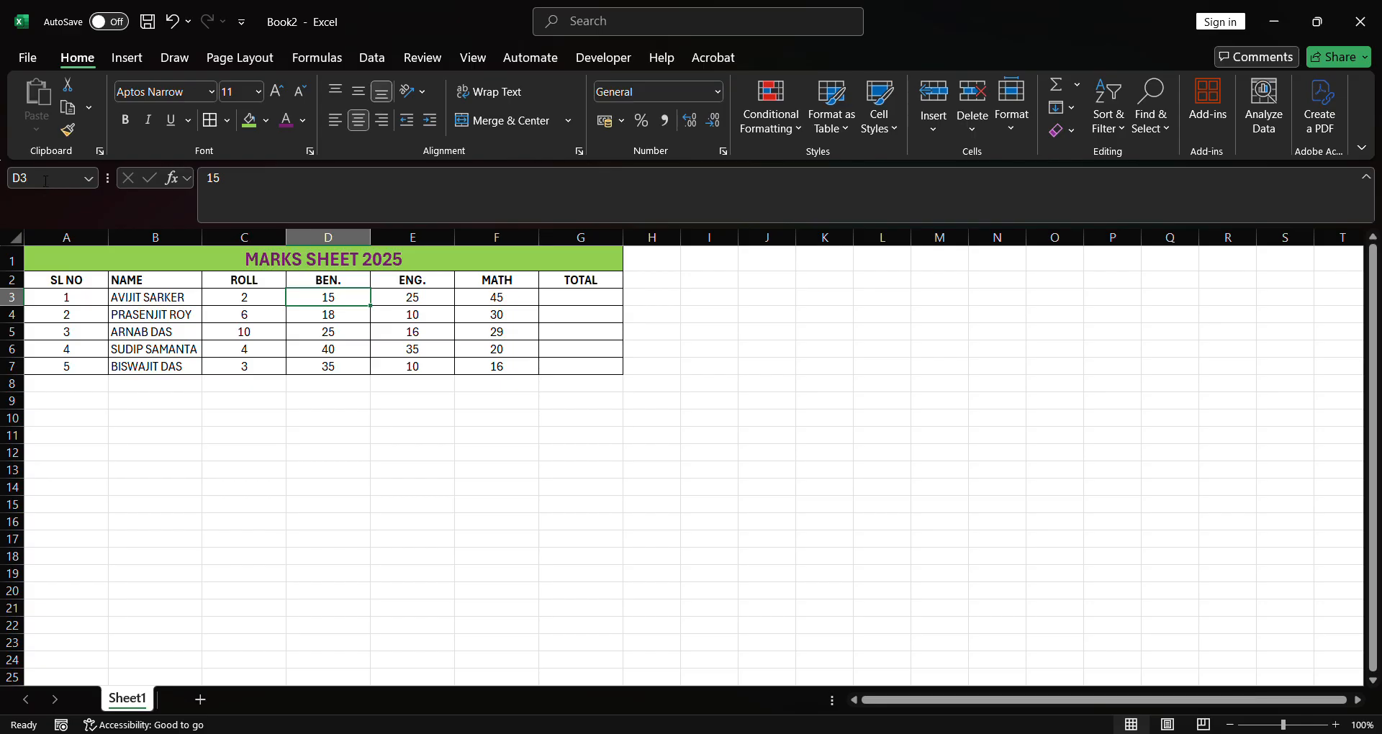
click(434, 298)
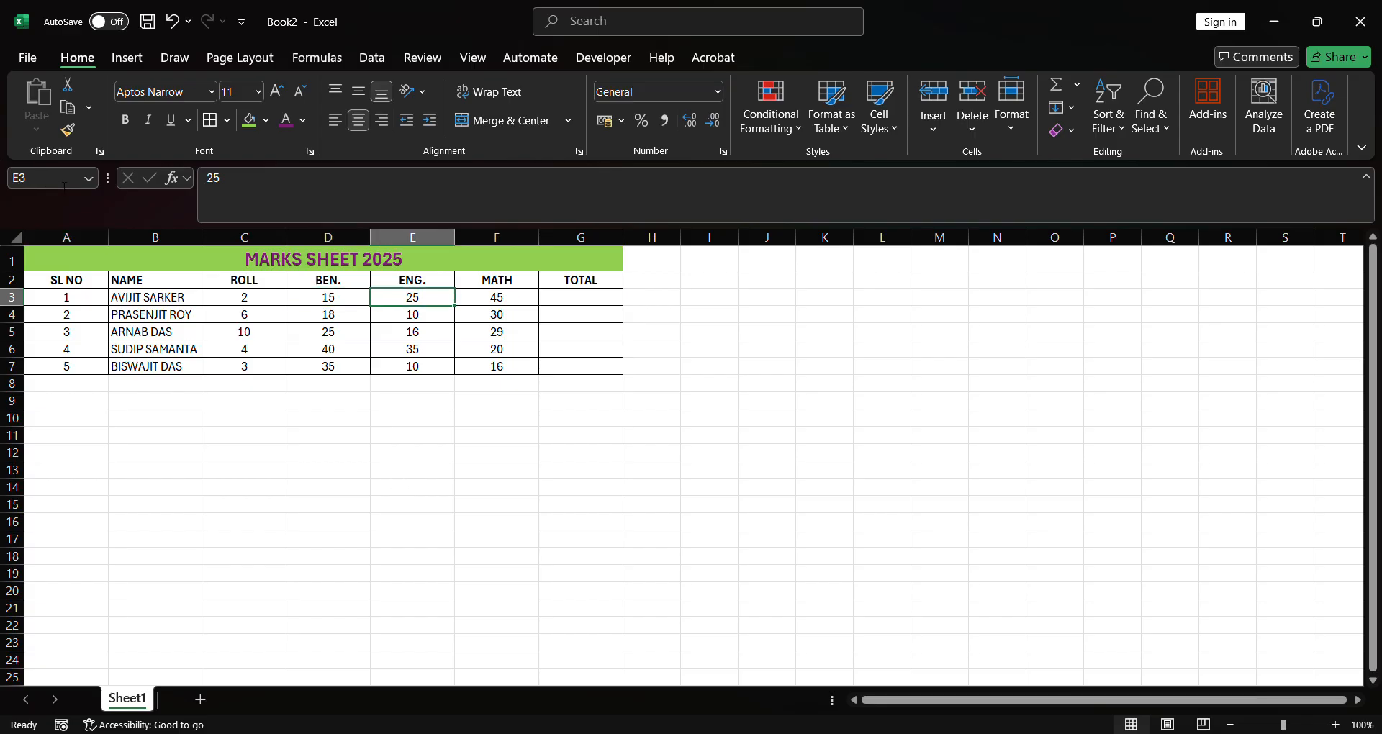
click(522, 297)
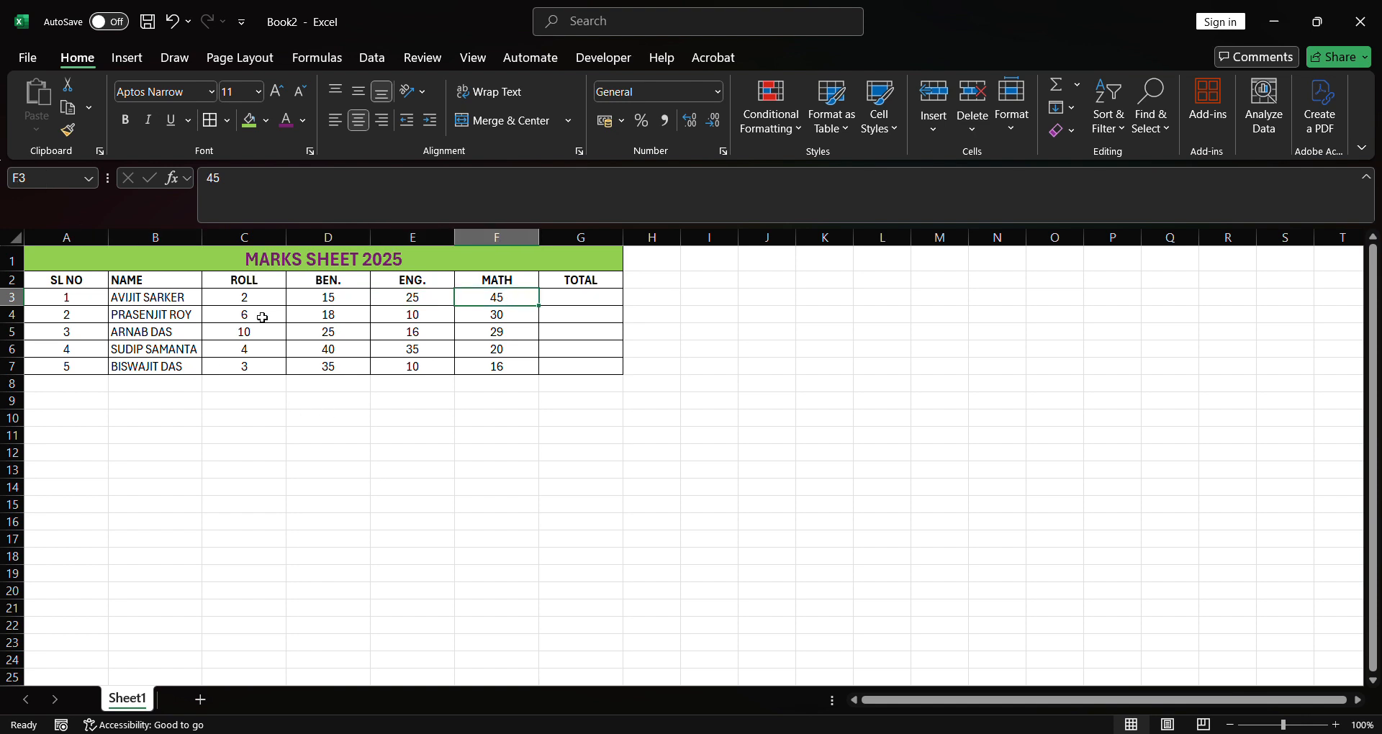
click(344, 300)
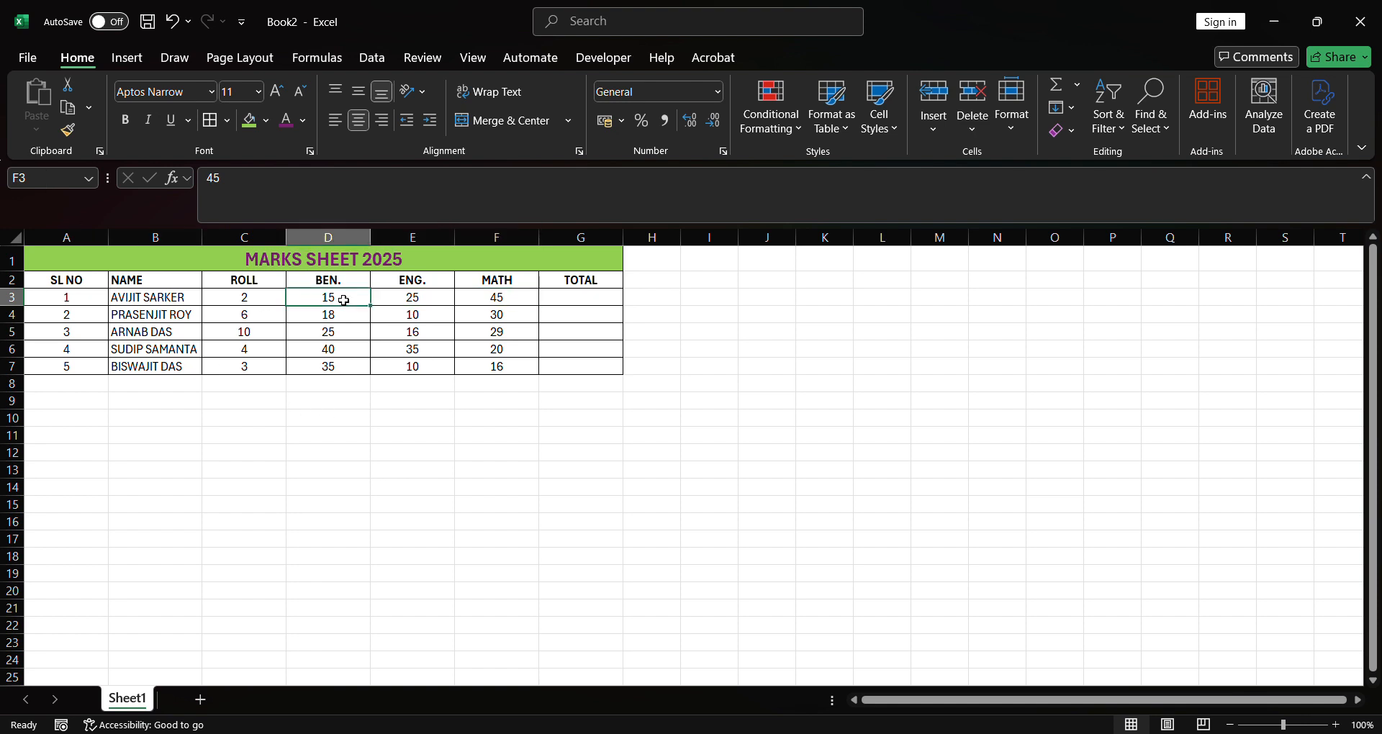
click(411, 301)
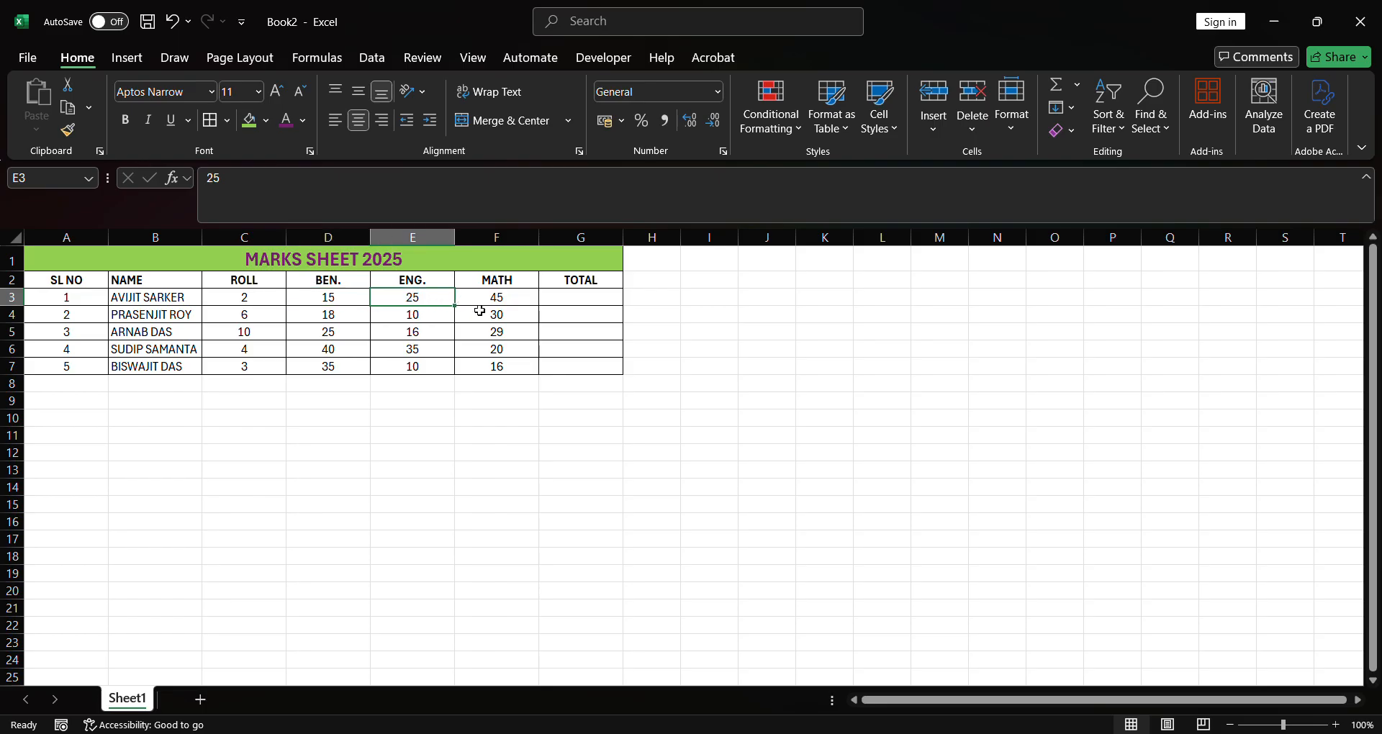
Total the first student's BEN., ENG. and MATH marks in G3 with the formula =D3+E3+F3.
key(Right)
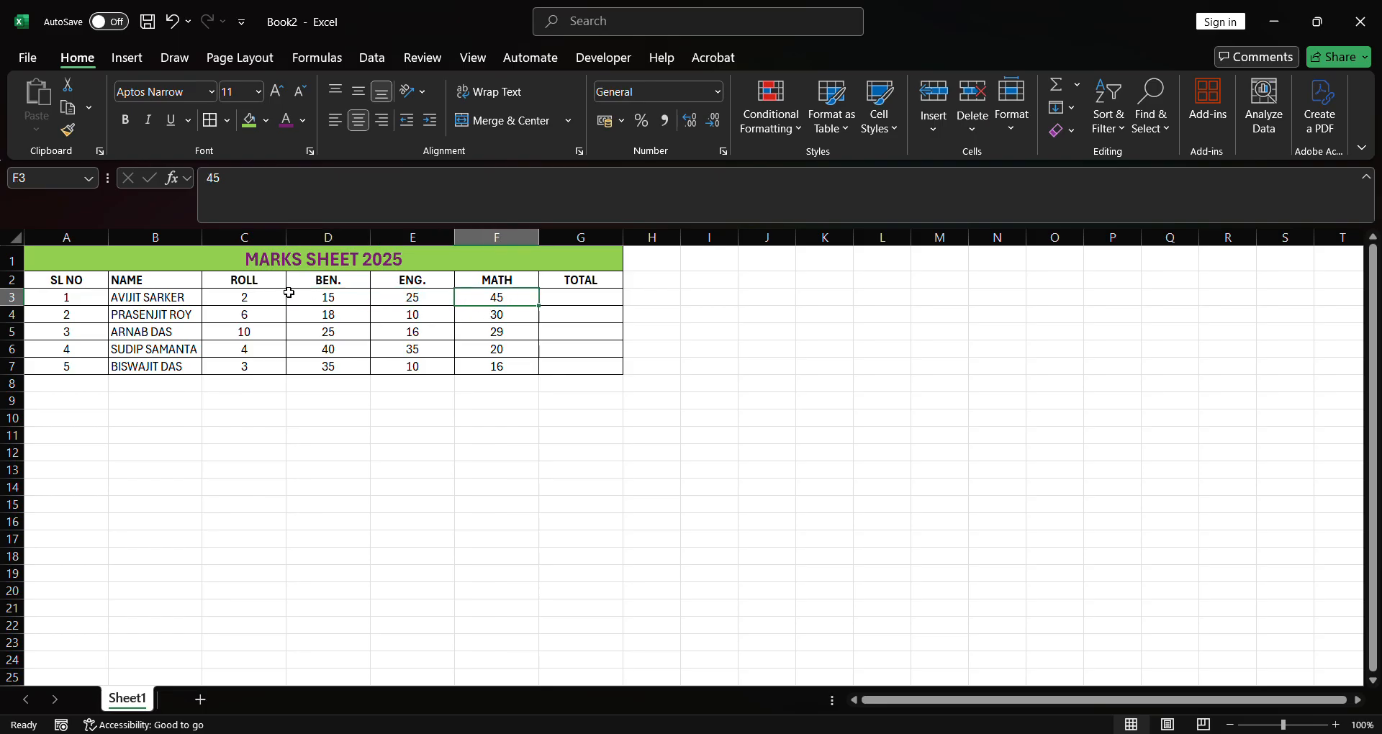
click(314, 298)
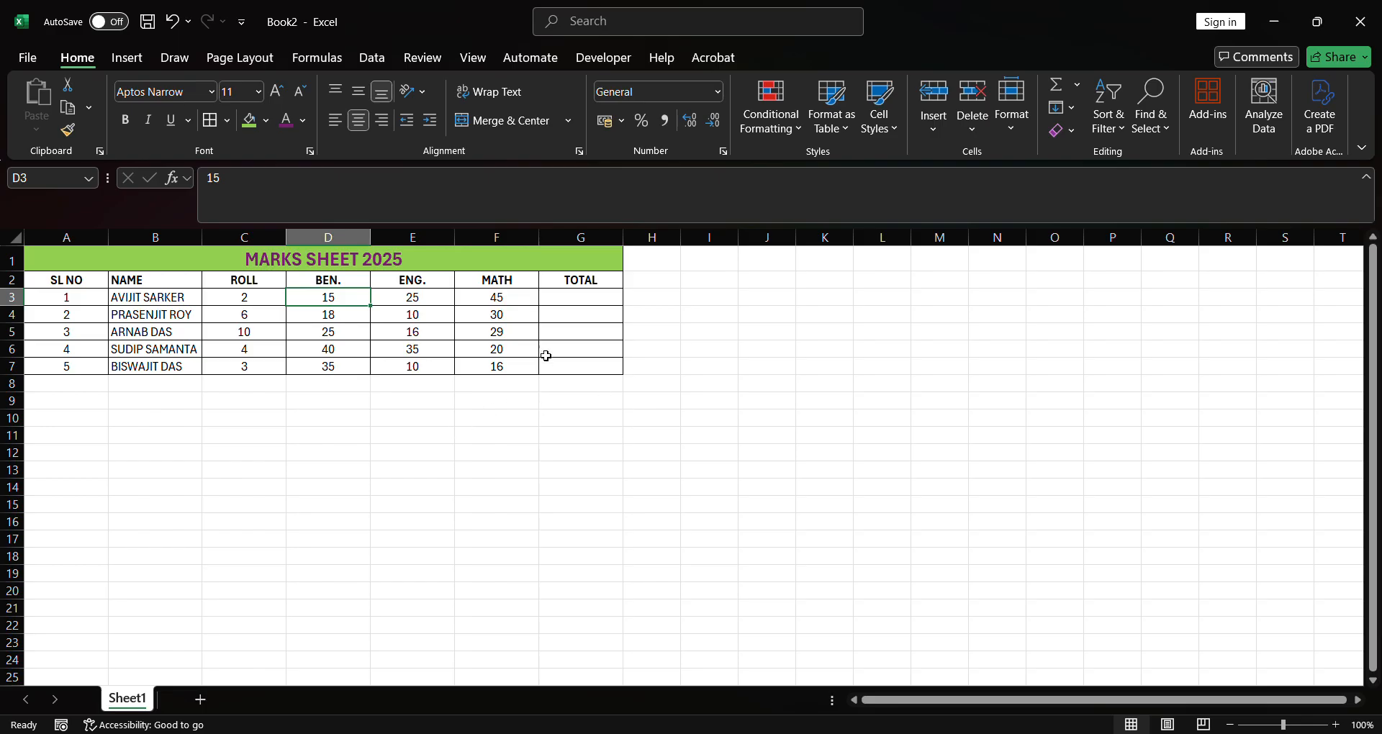
click(593, 303)
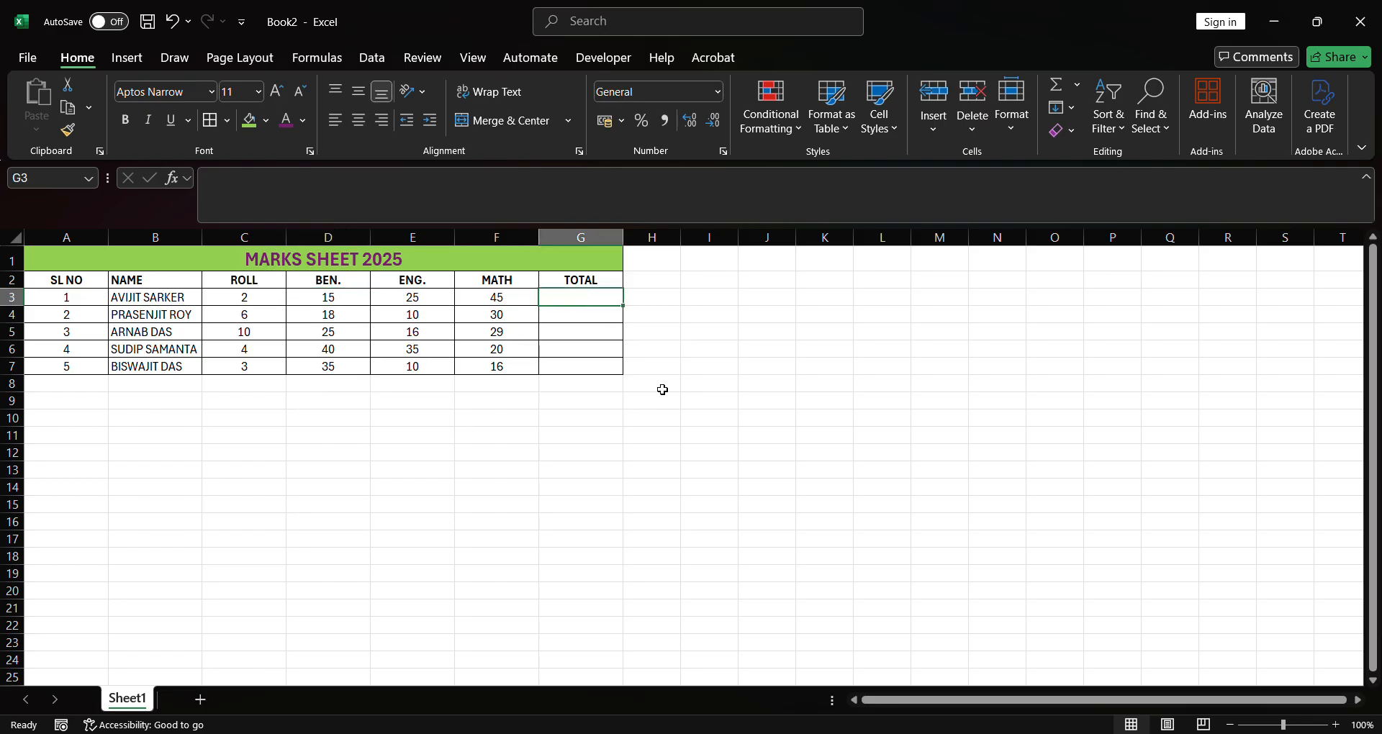
text(=)
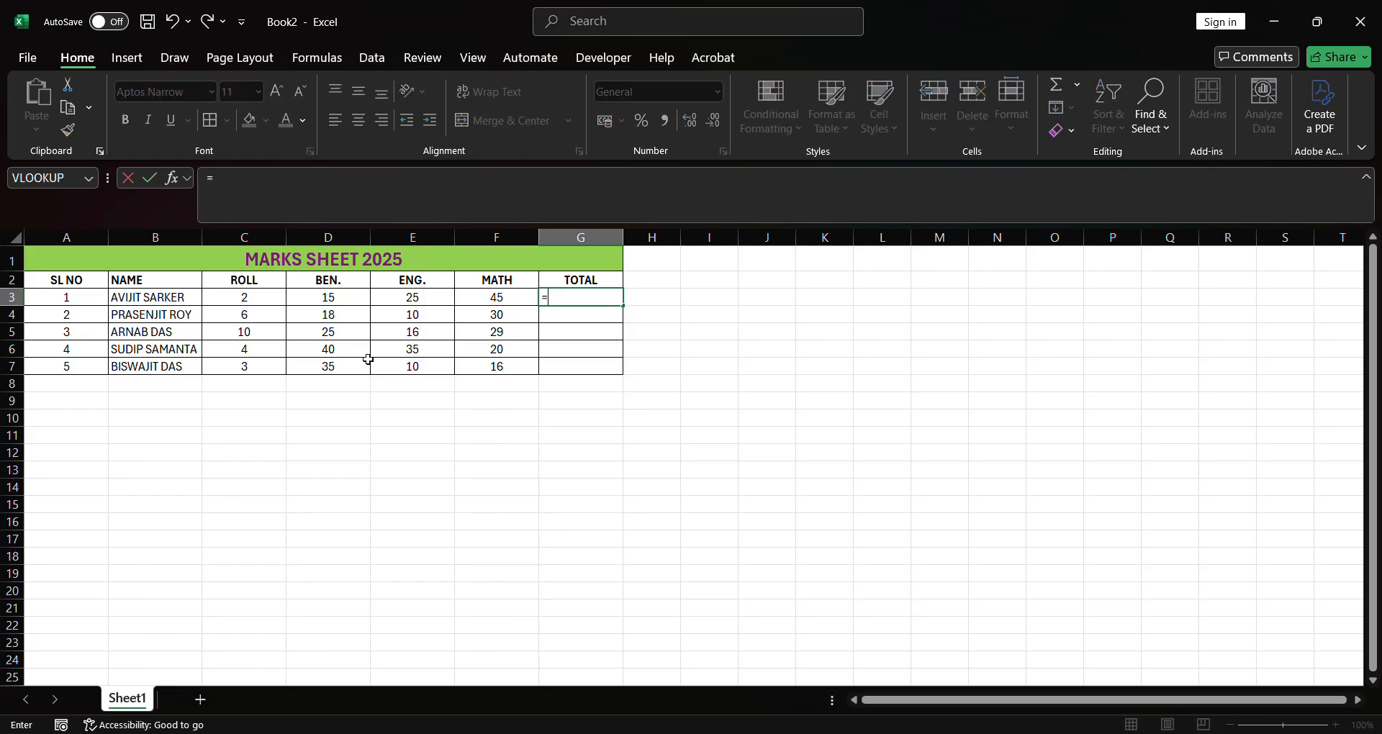
click(342, 305)
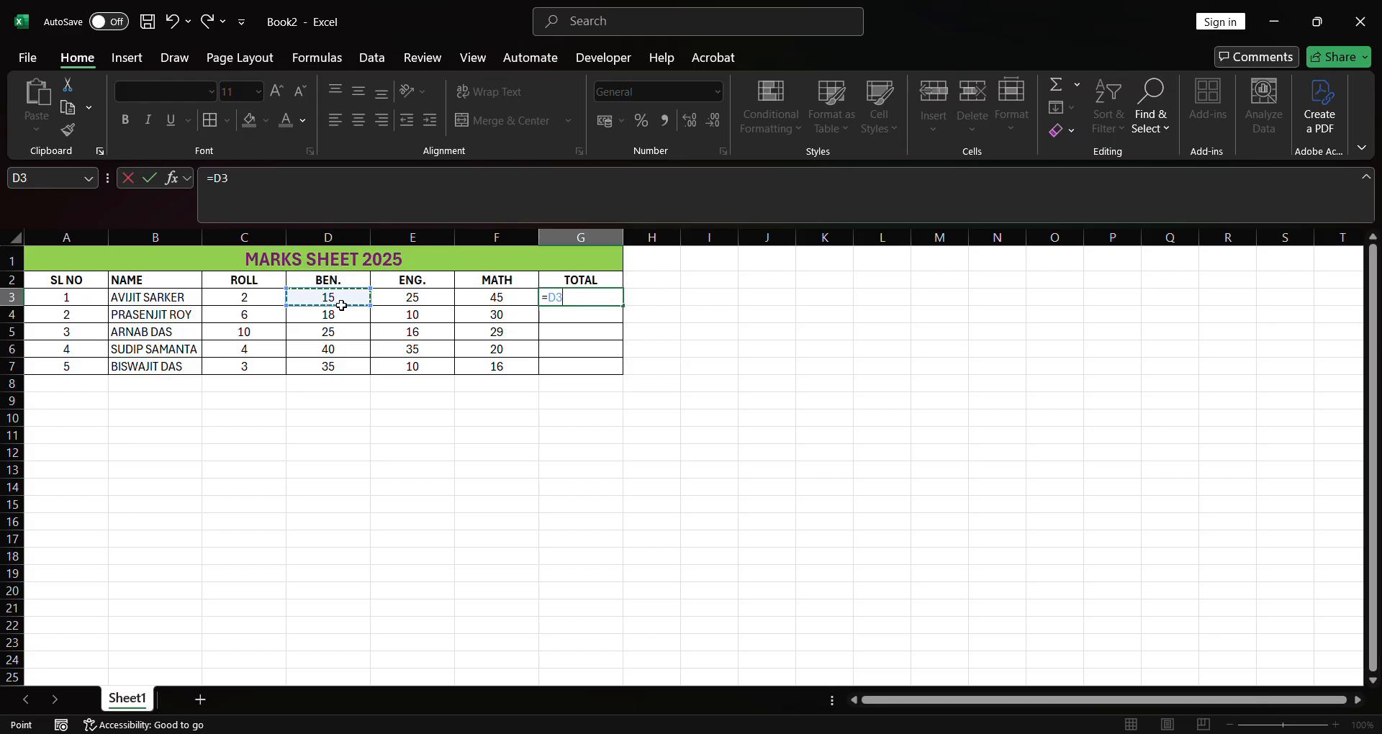
text(+)
click(426, 298)
text(+)
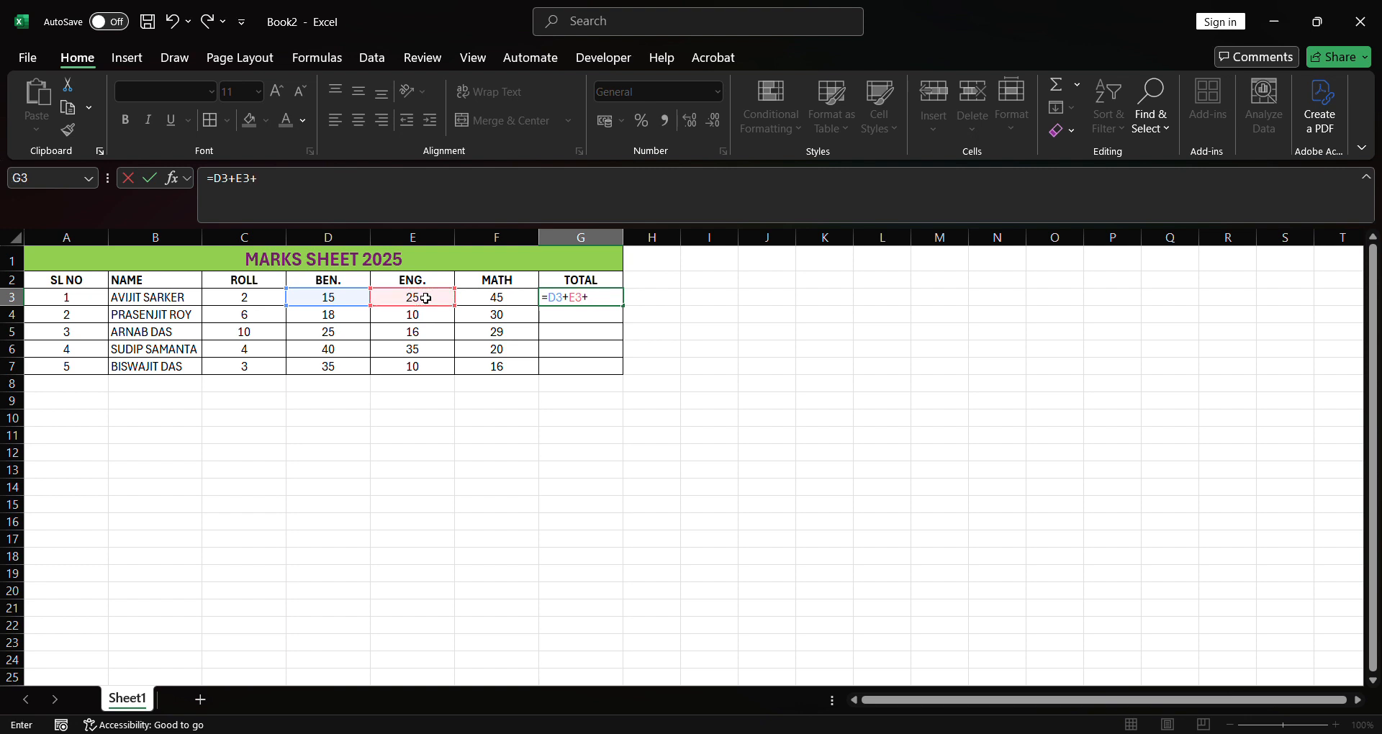
click(515, 298)
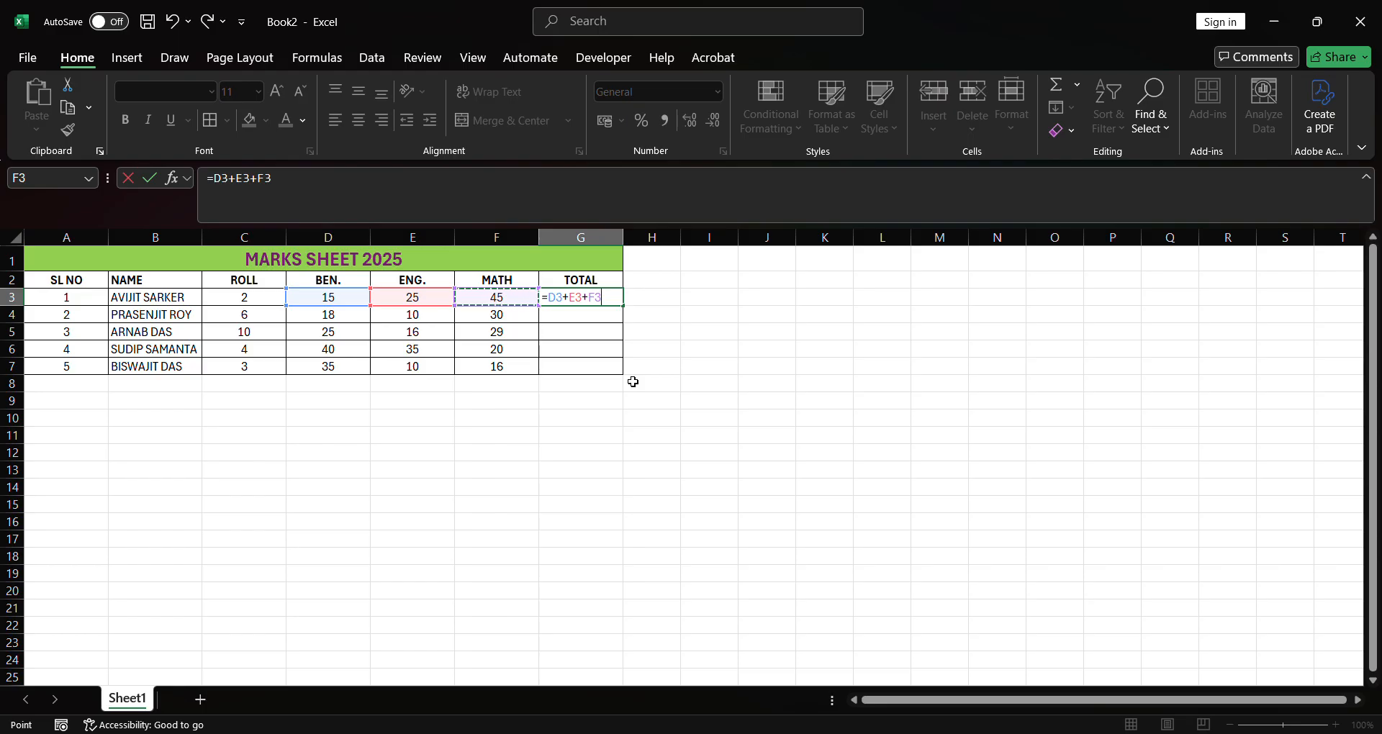
key(Return)
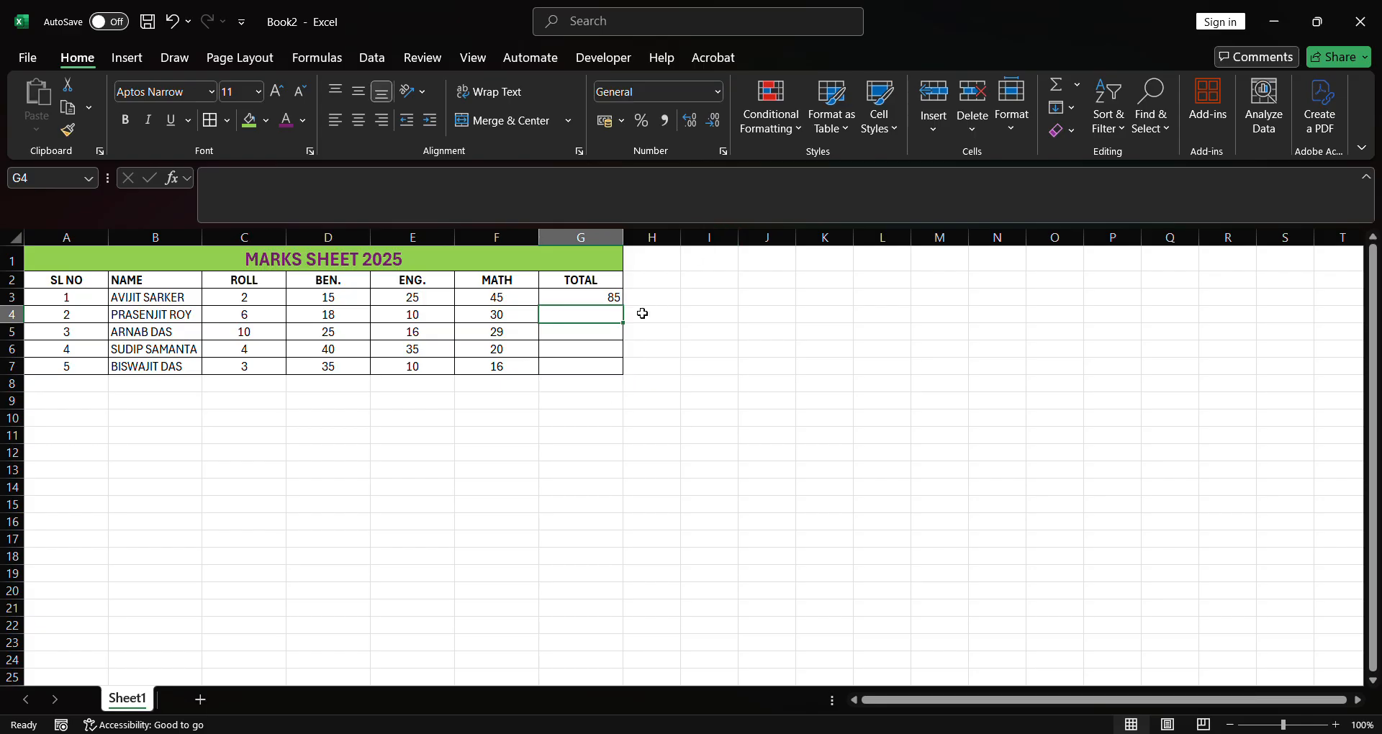
Fill the total formula from G3 down to G7 for the remaining students.
click(577, 301)
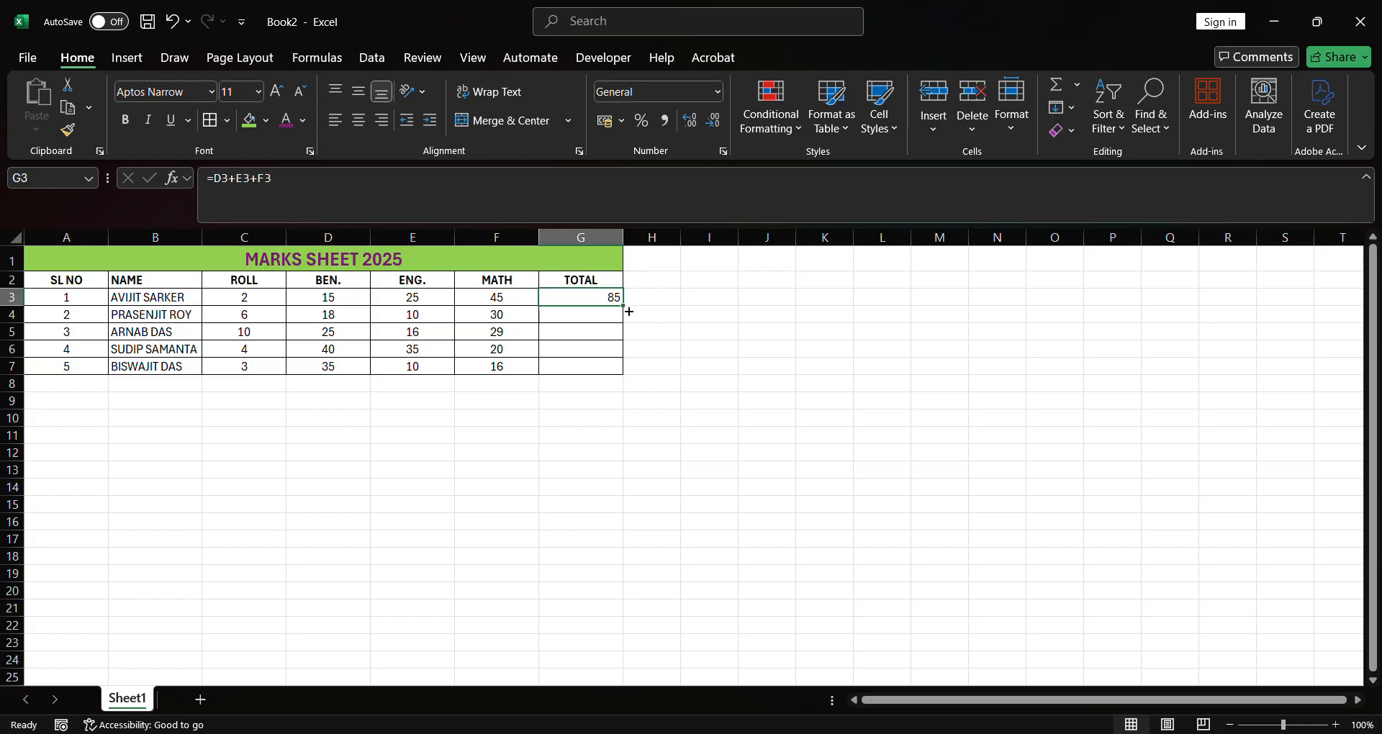
drag(629, 312, 629, 312)
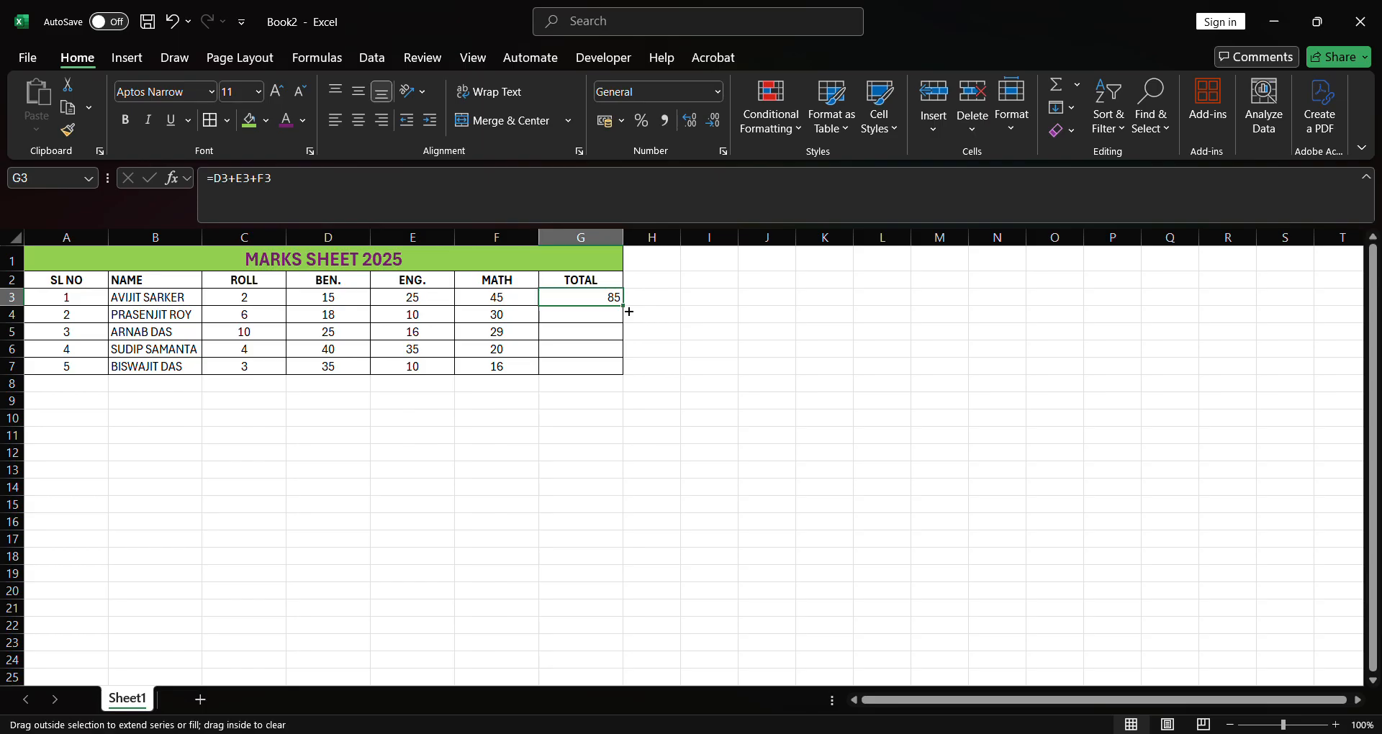
drag(629, 312, 633, 384)
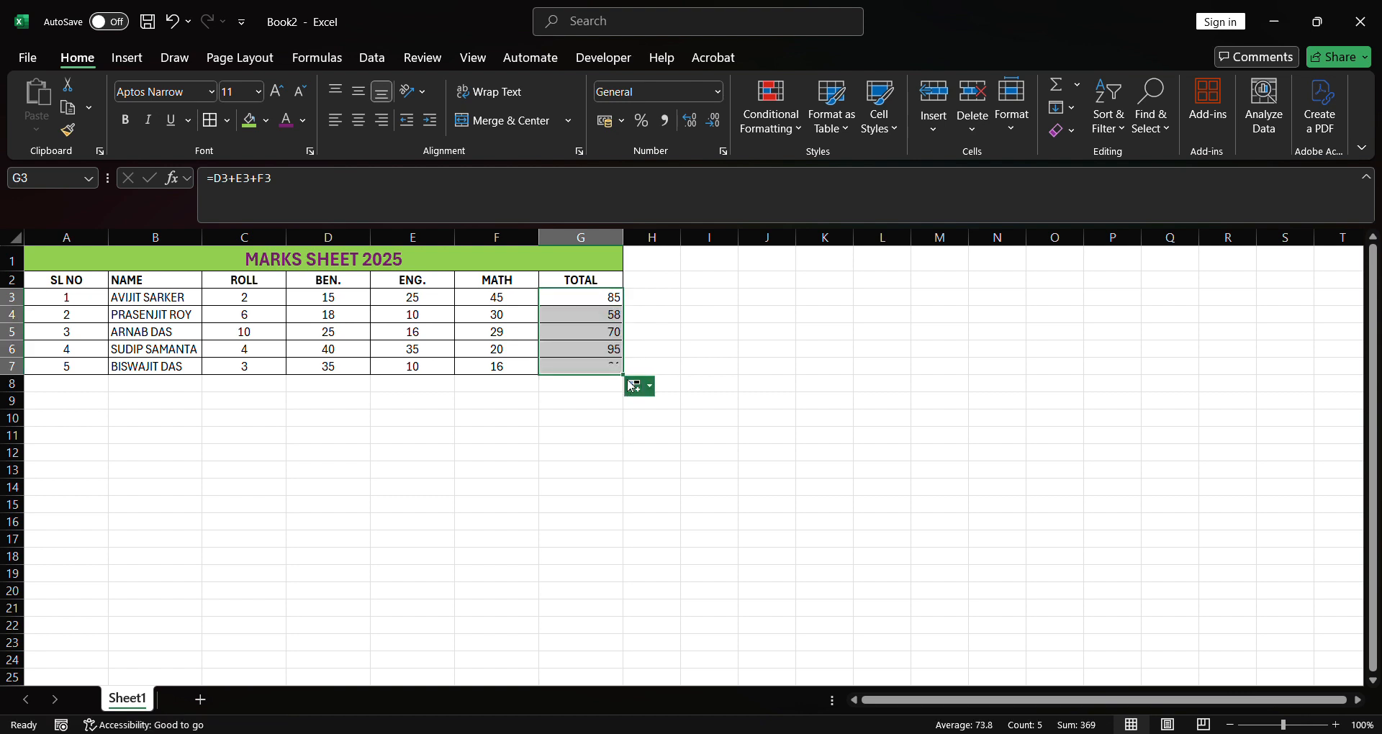
click(719, 368)
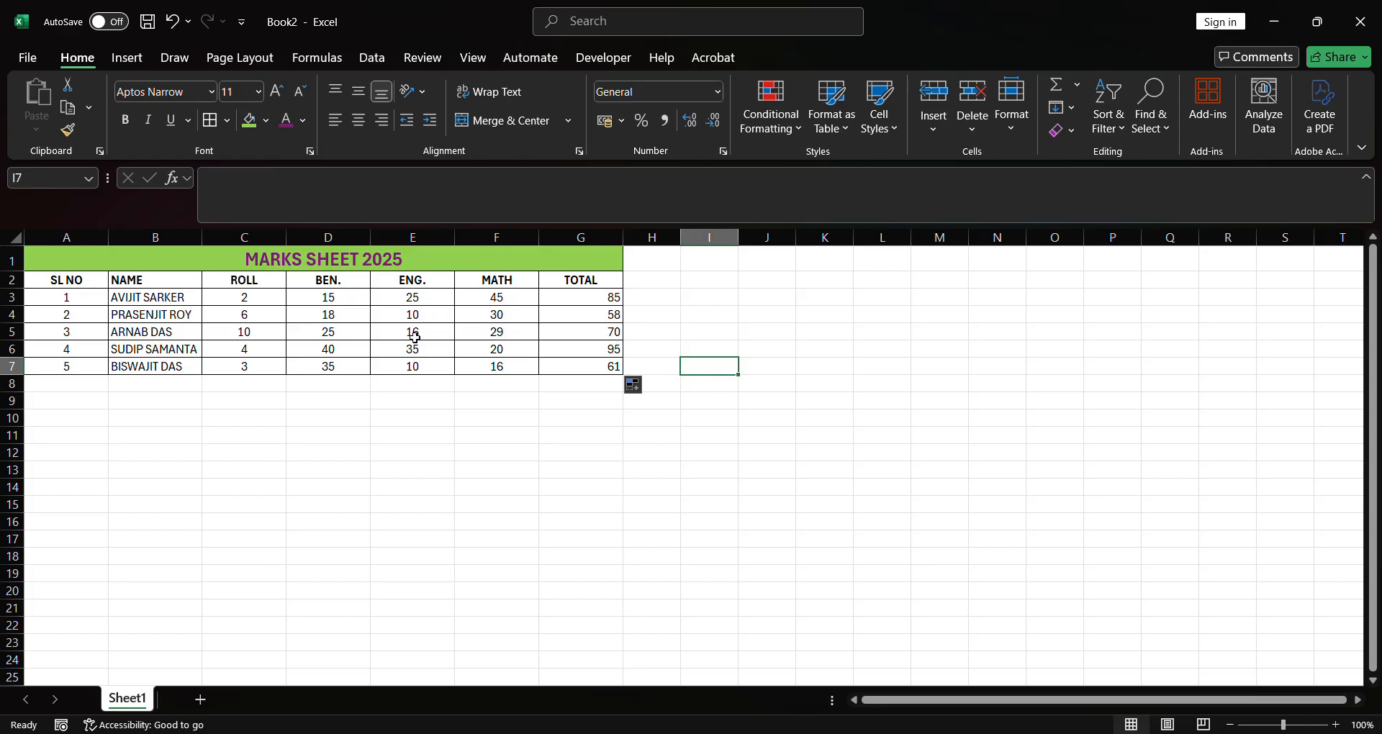
Review the sheet's title, the students' roll and subject marks, and the MATH heading.
click(260, 268)
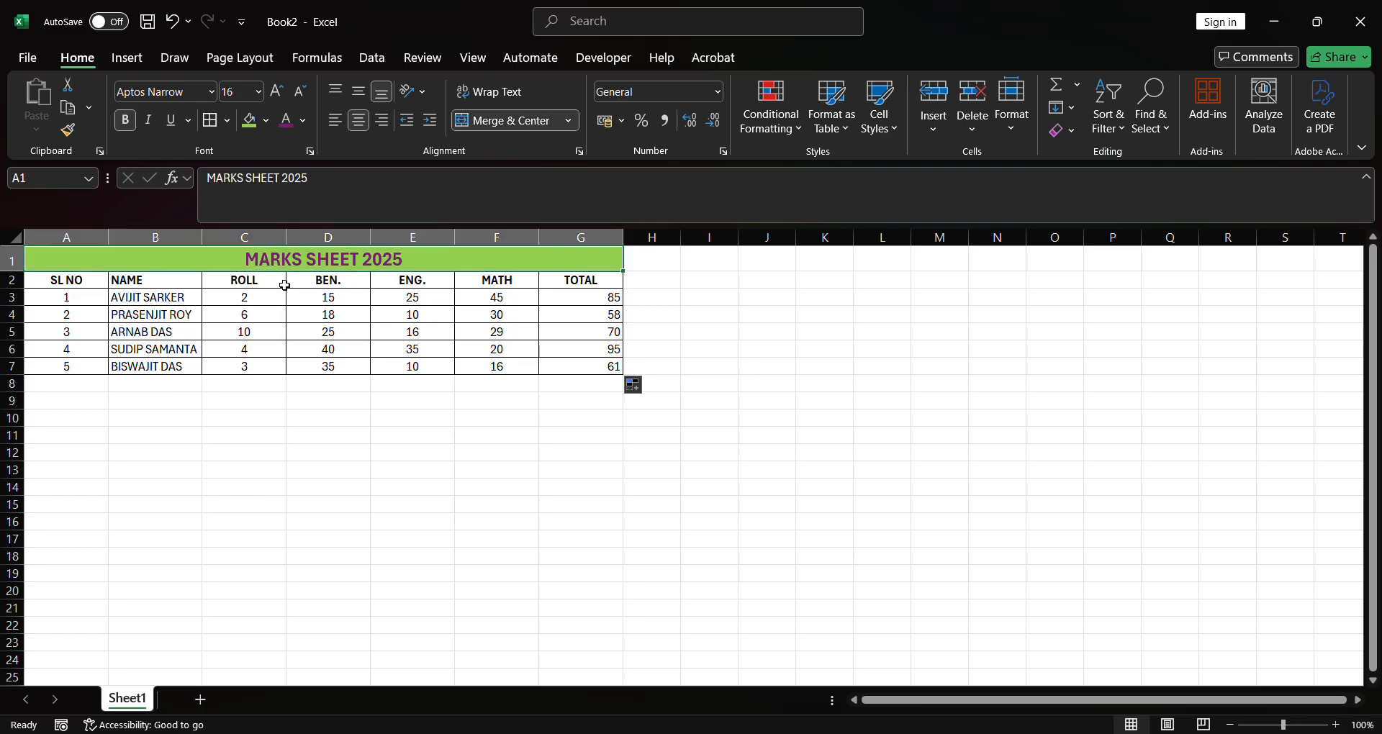
click(321, 357)
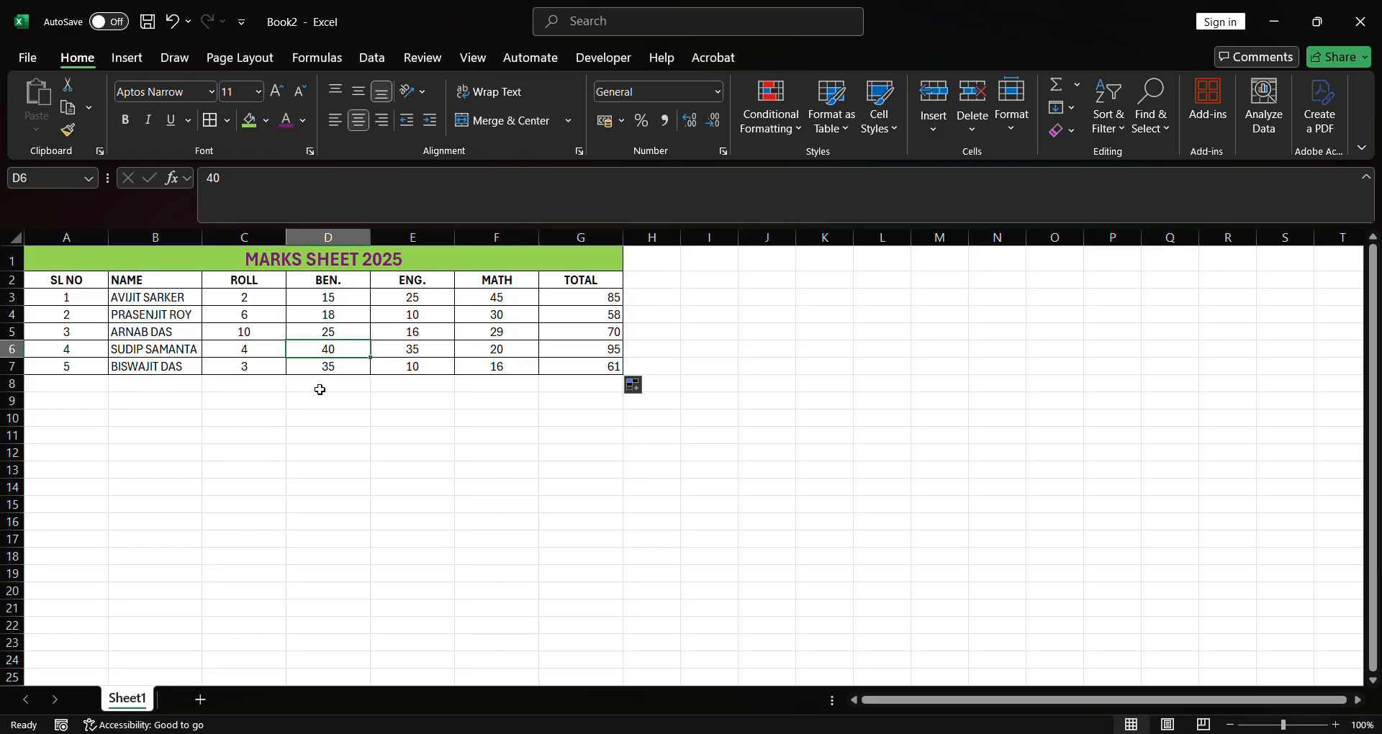
click(262, 370)
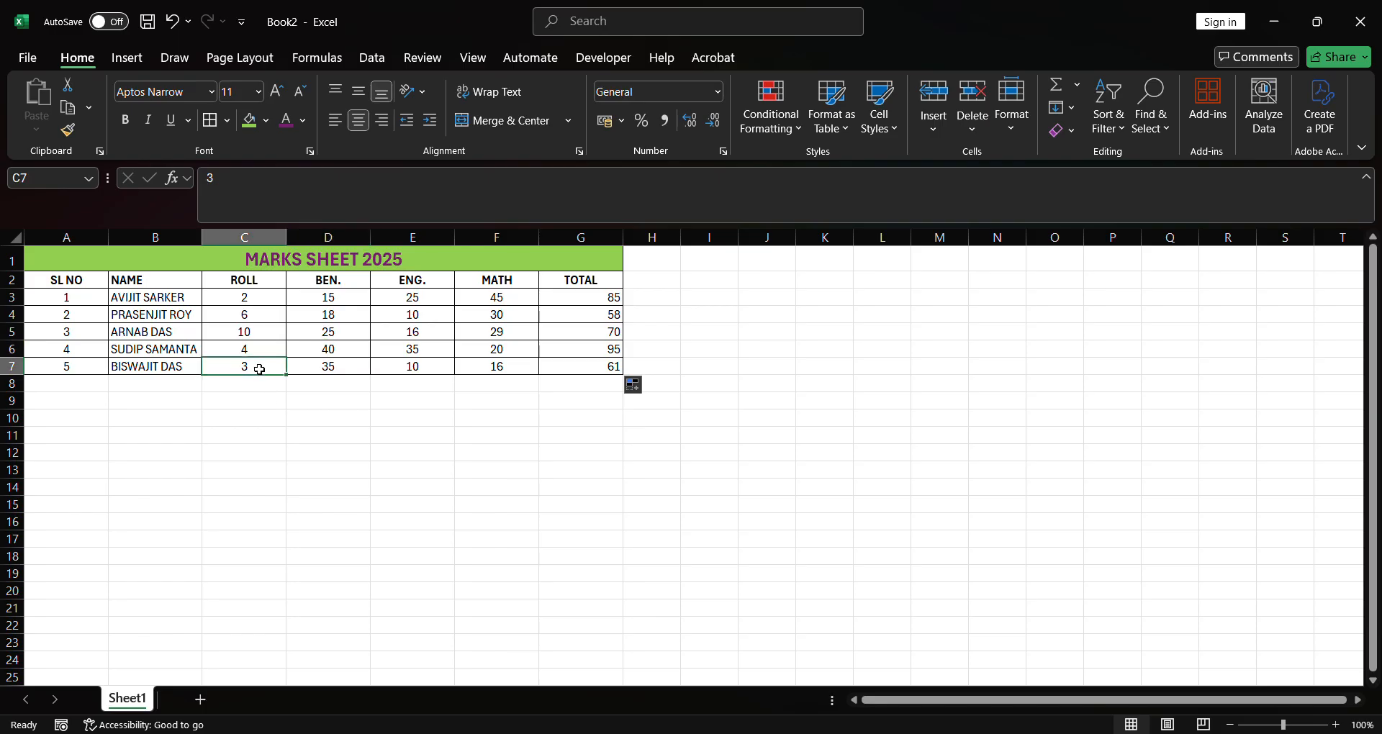
click(420, 369)
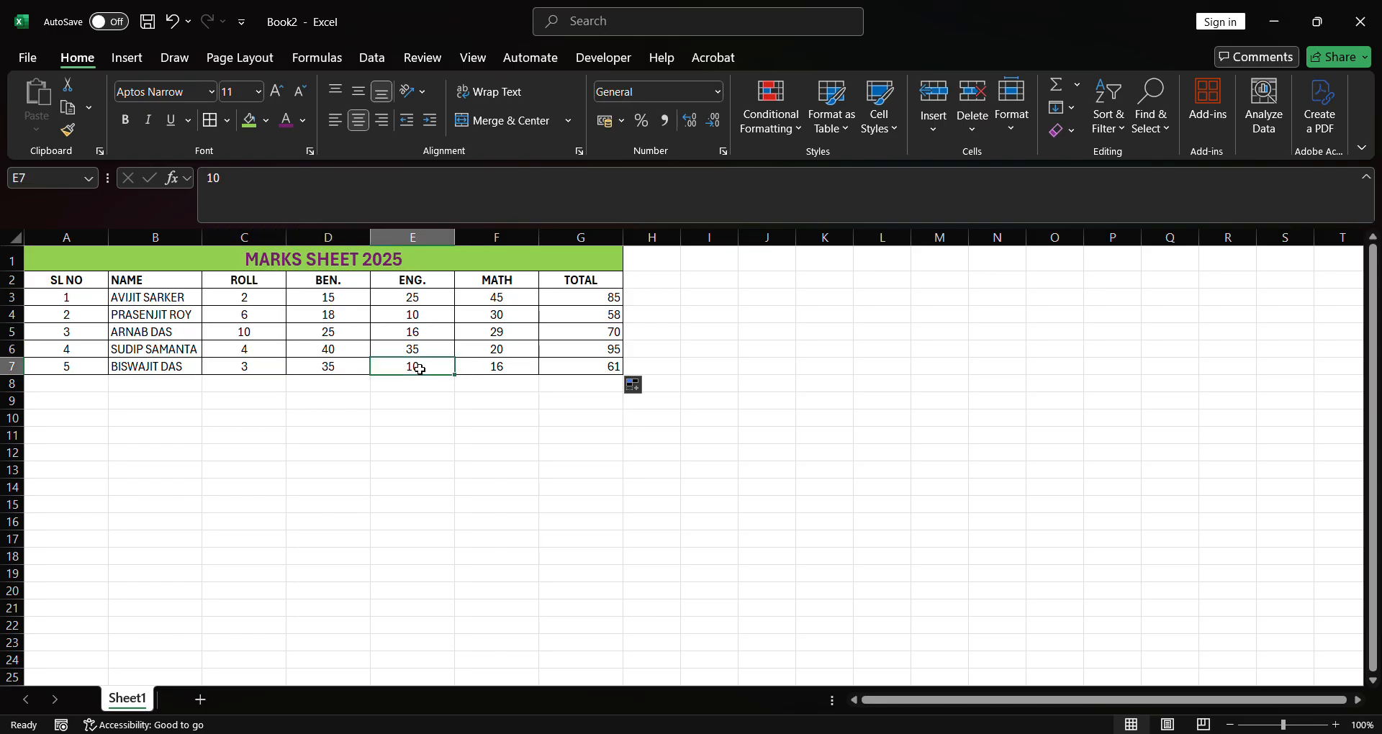
click(327, 369)
click(326, 353)
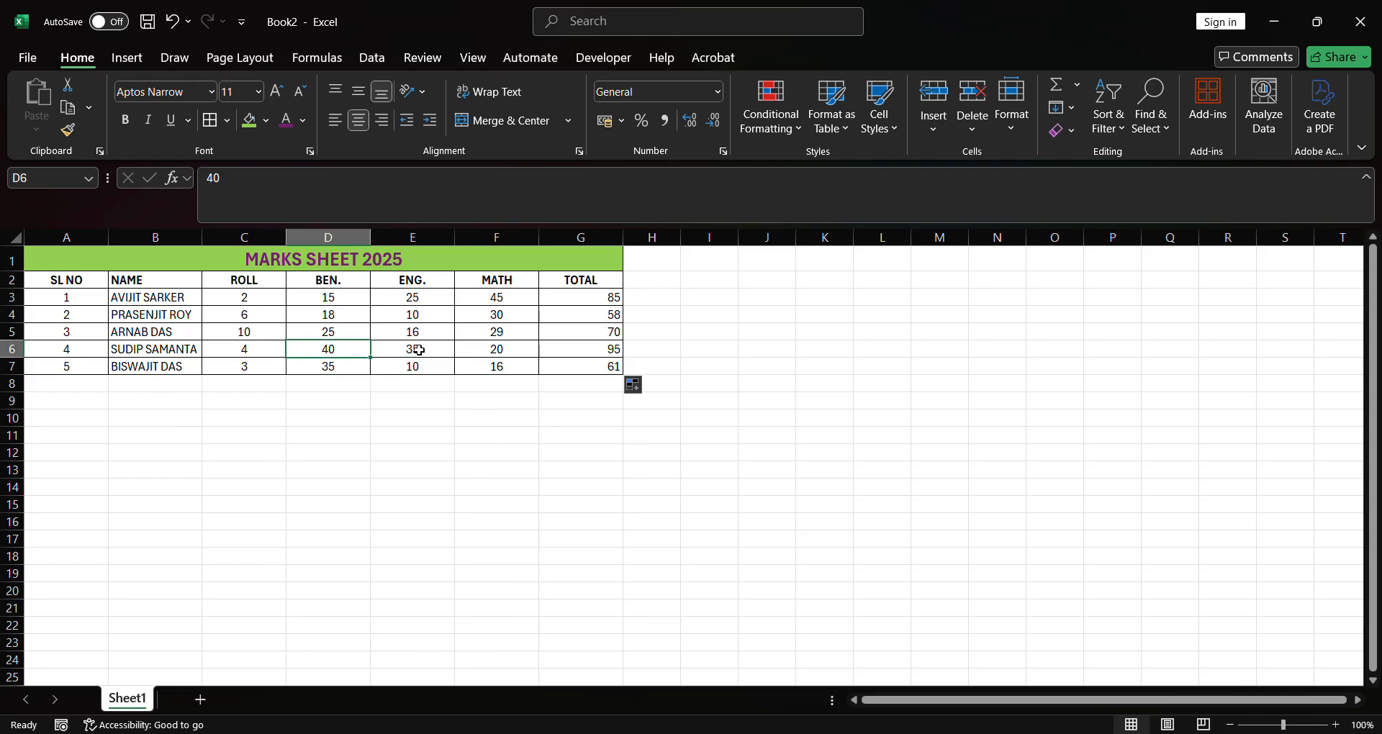
click(449, 333)
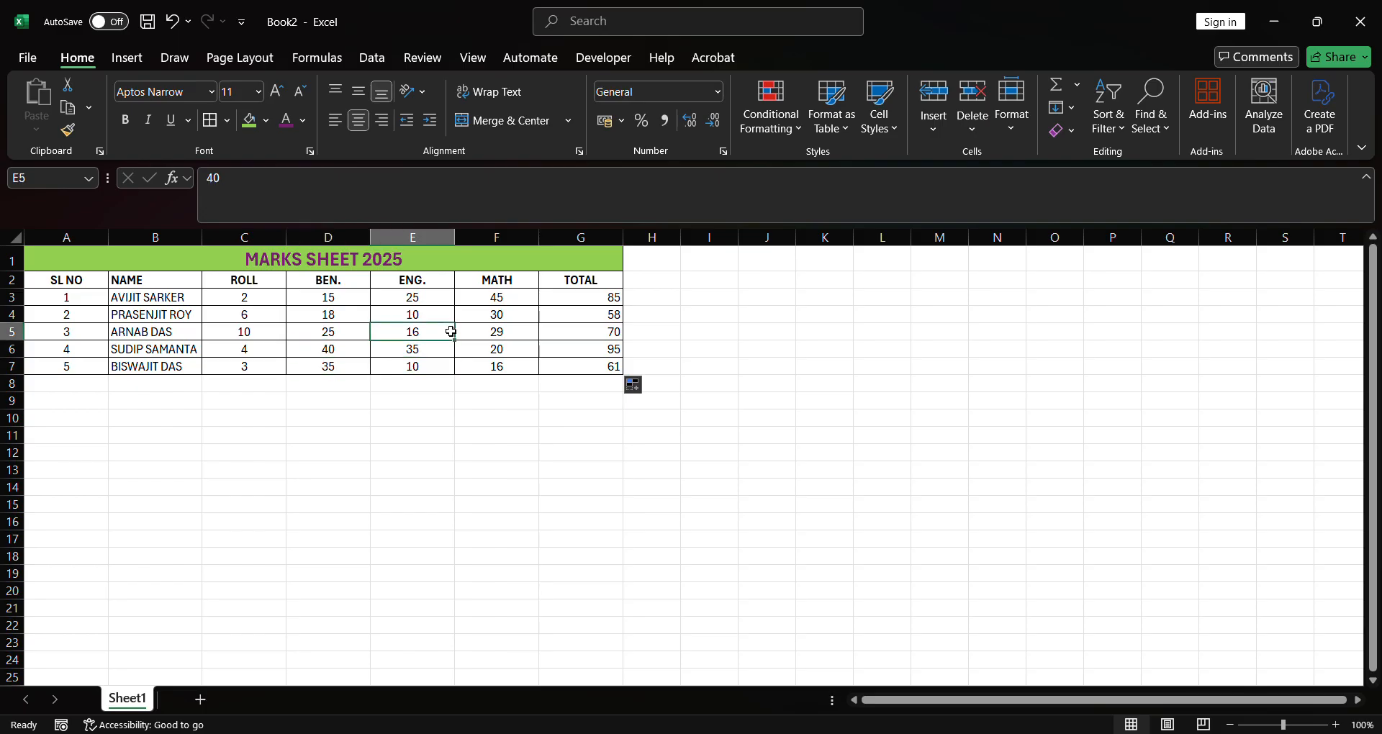
click(521, 350)
click(515, 287)
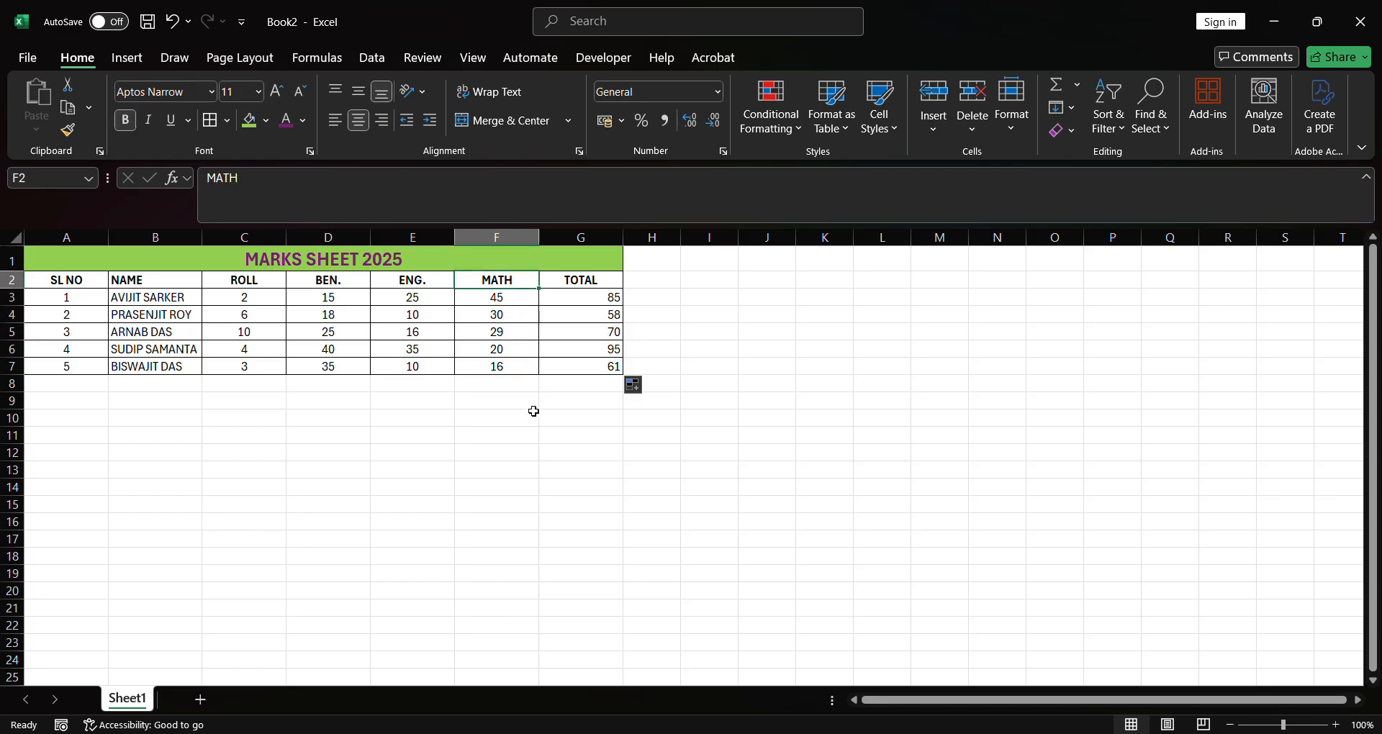